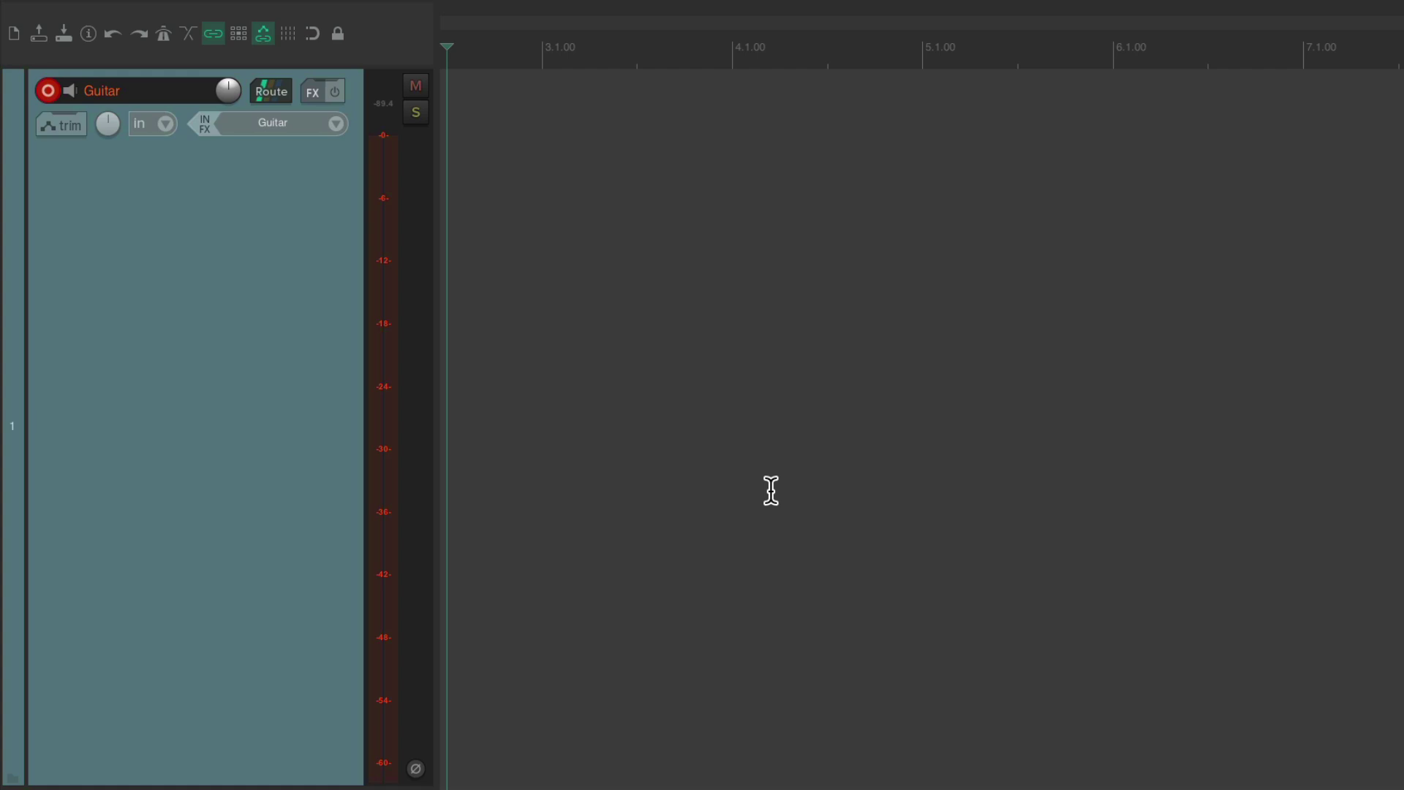
- Open the full Actions list from the Actions menu
click(571, 13)
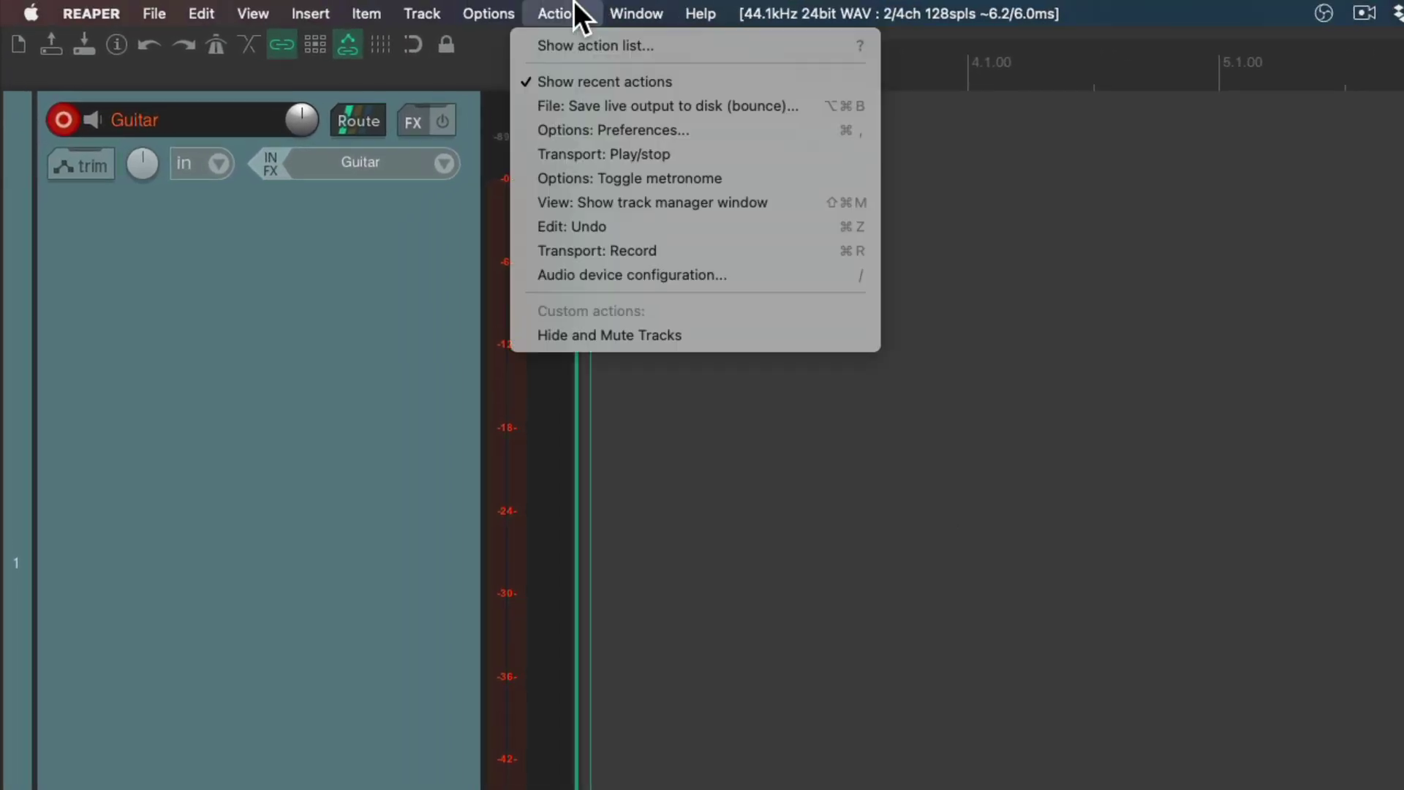
click(521, 44)
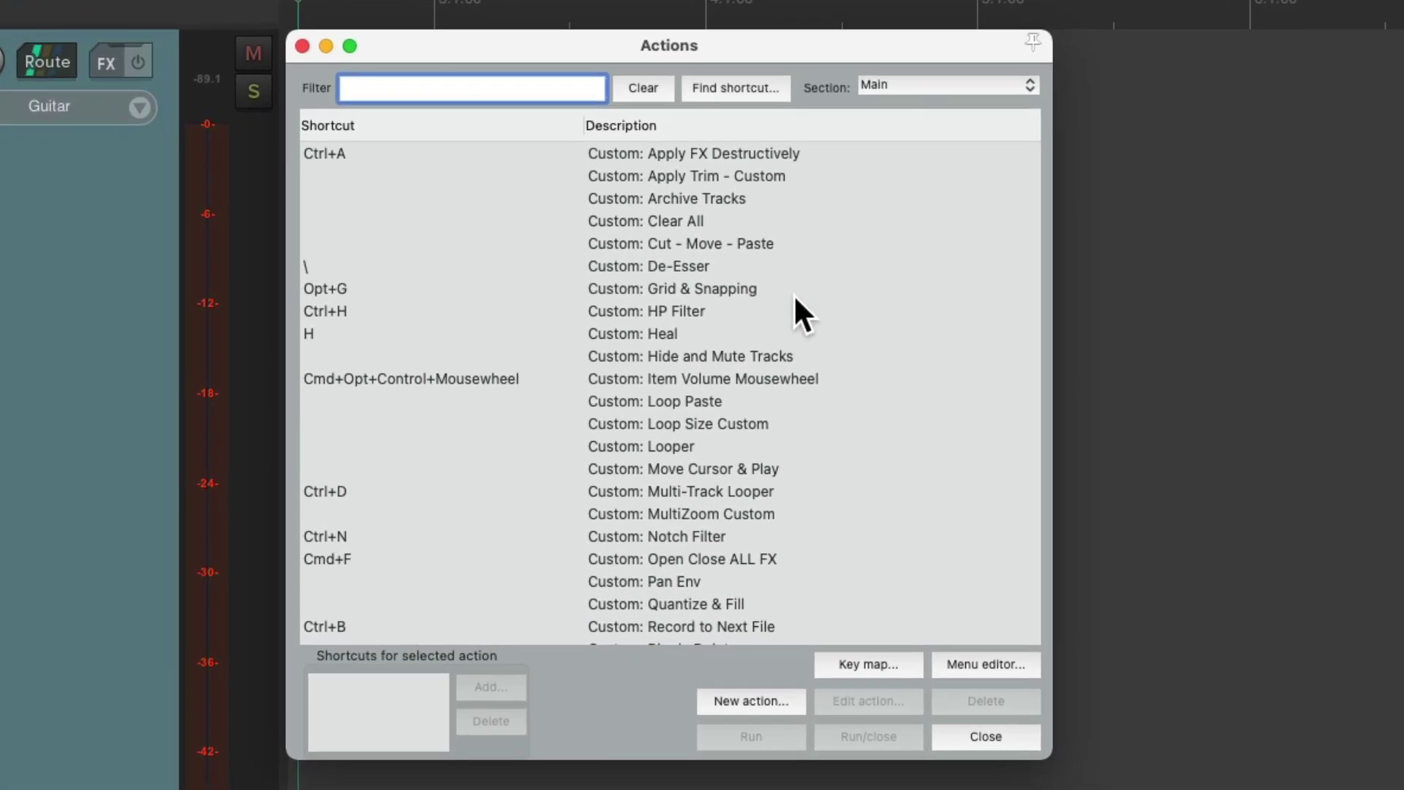
scroll(794, 294, down, 20)
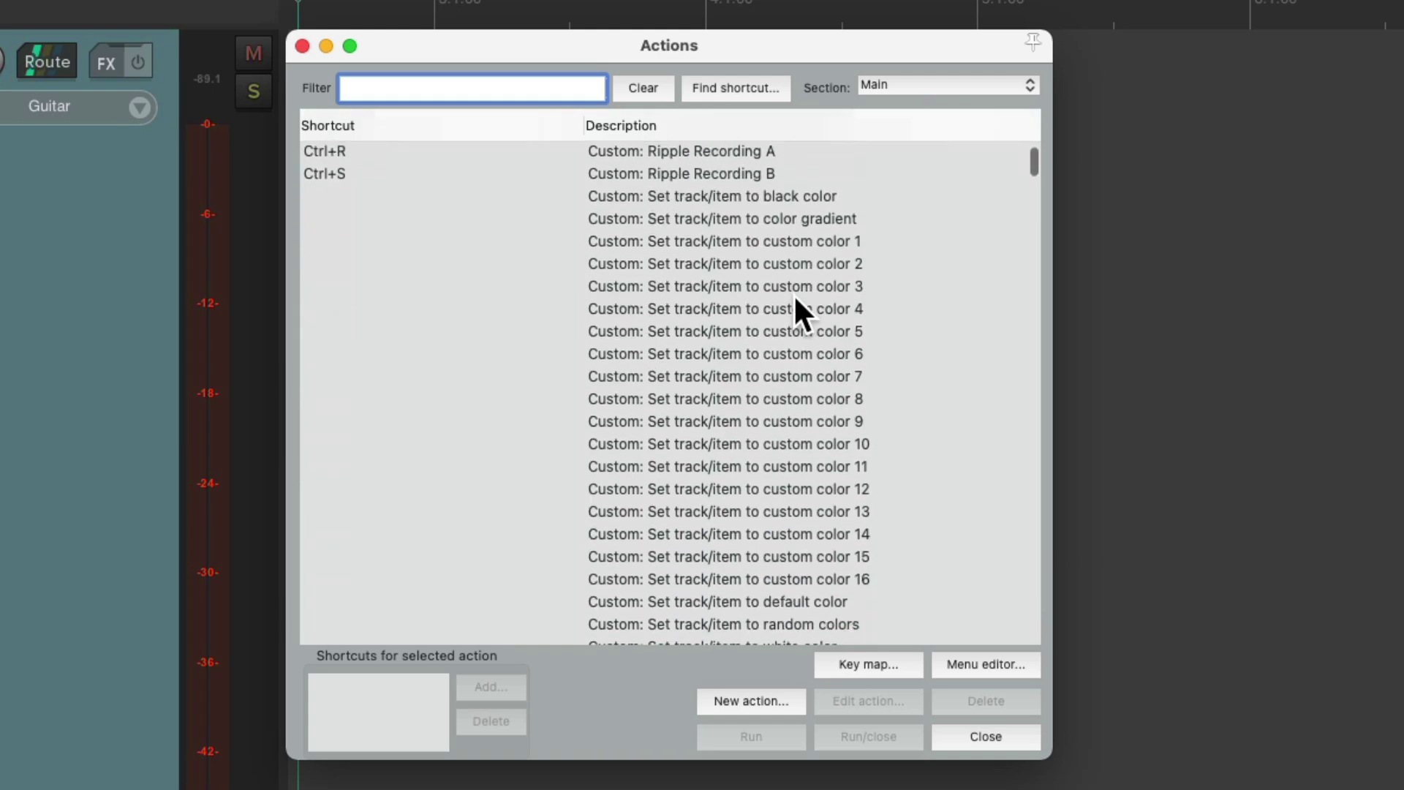
scroll(794, 294, up, 20)
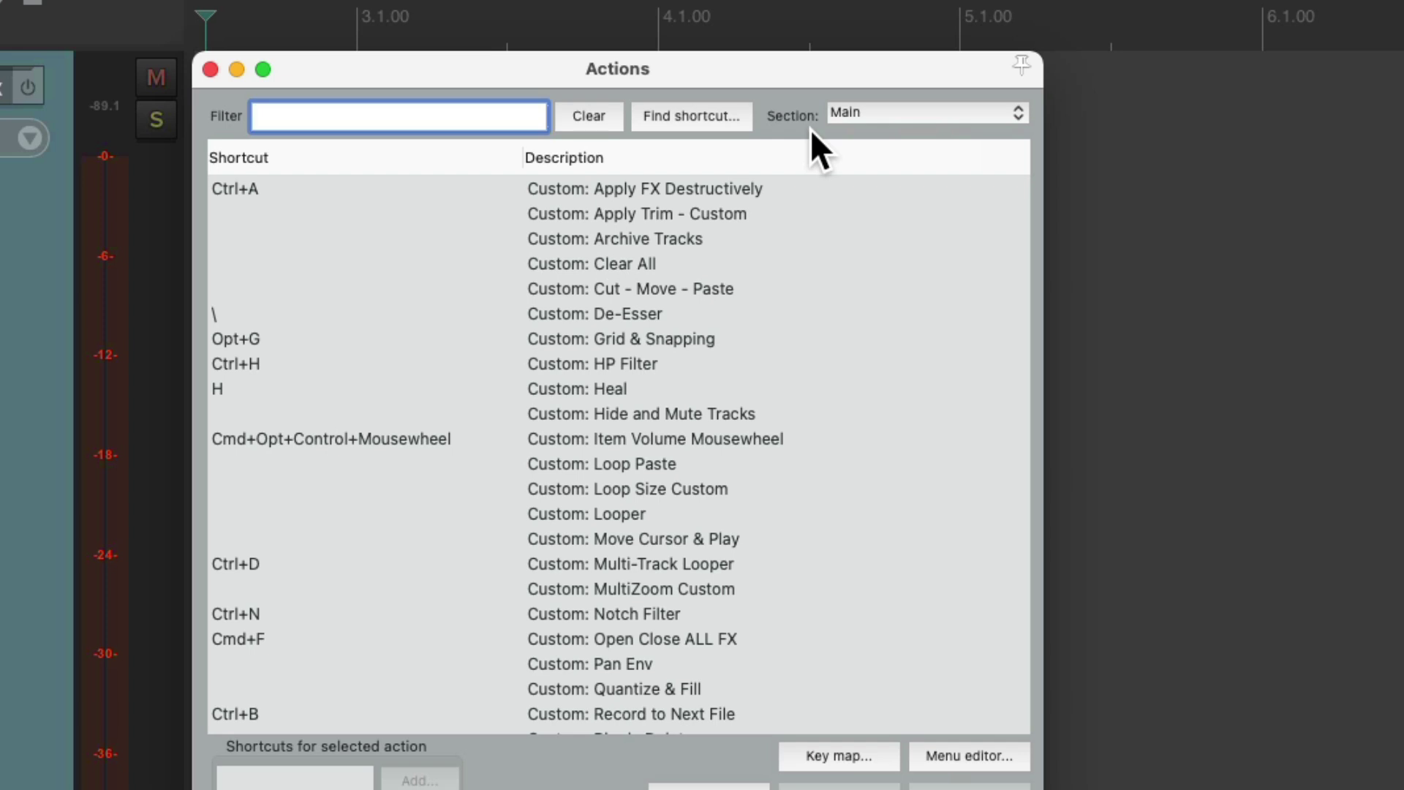
- Switch the Actions list Section to Main (alt recording), then close the list
click(942, 110)
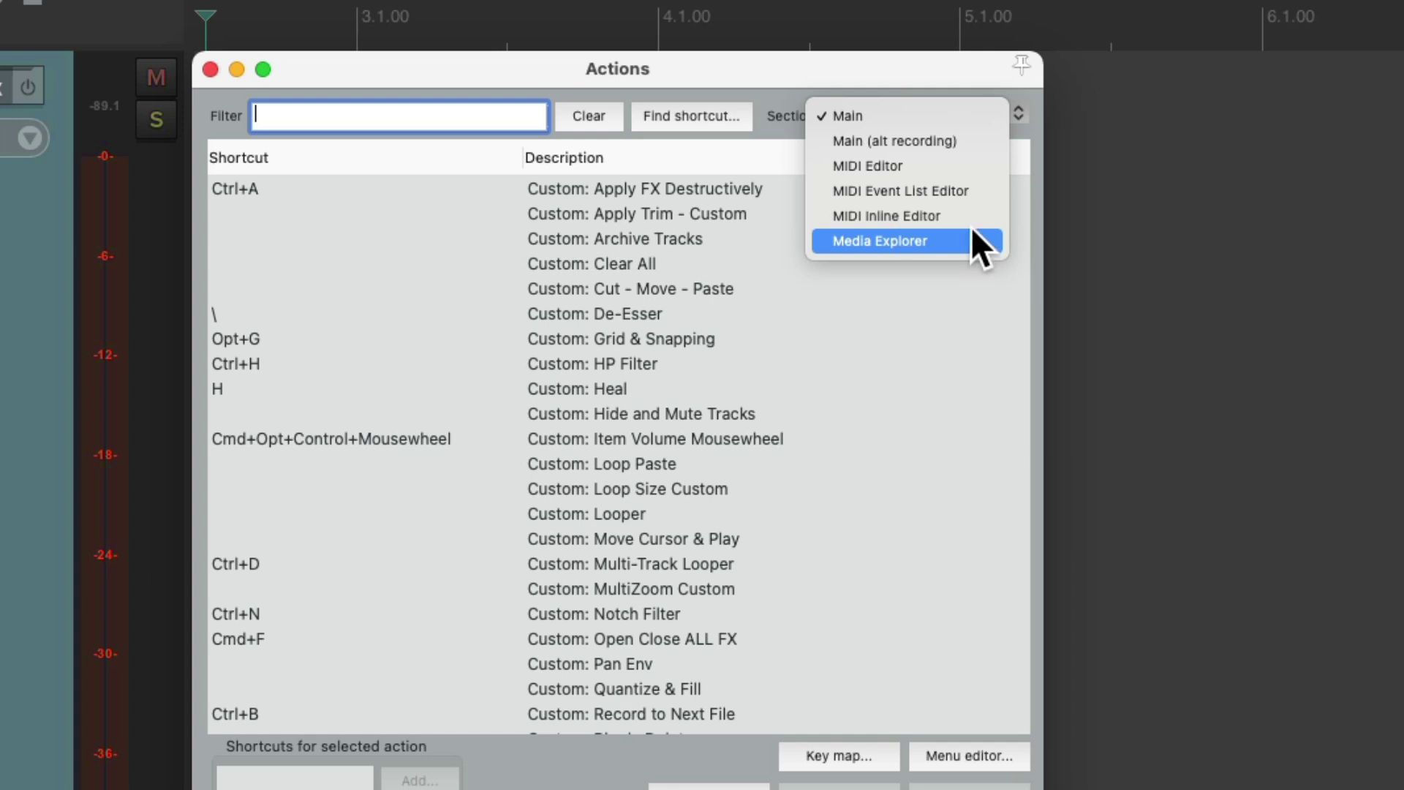
click(983, 146)
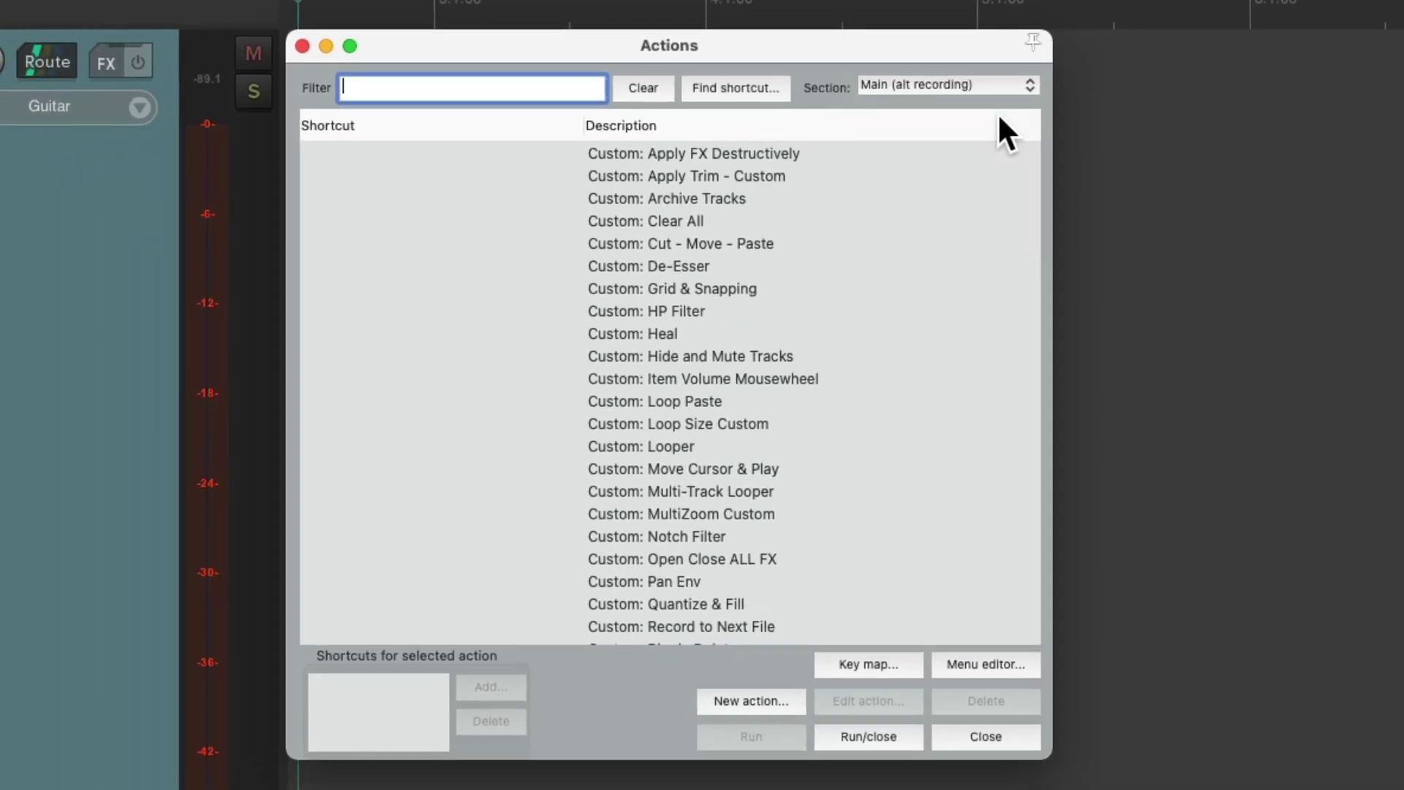
scroll(793, 287, down, 15)
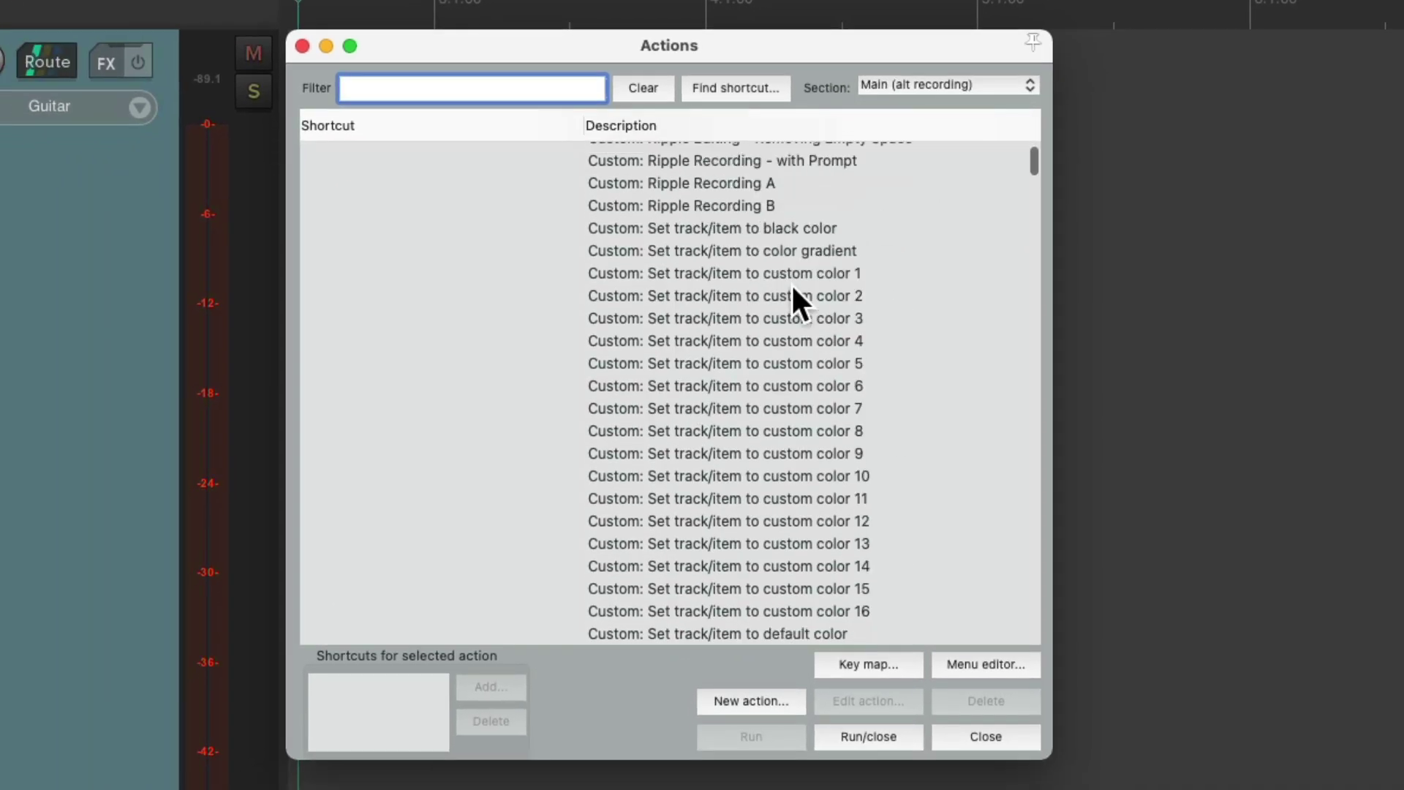
scroll(792, 287, up, 15)
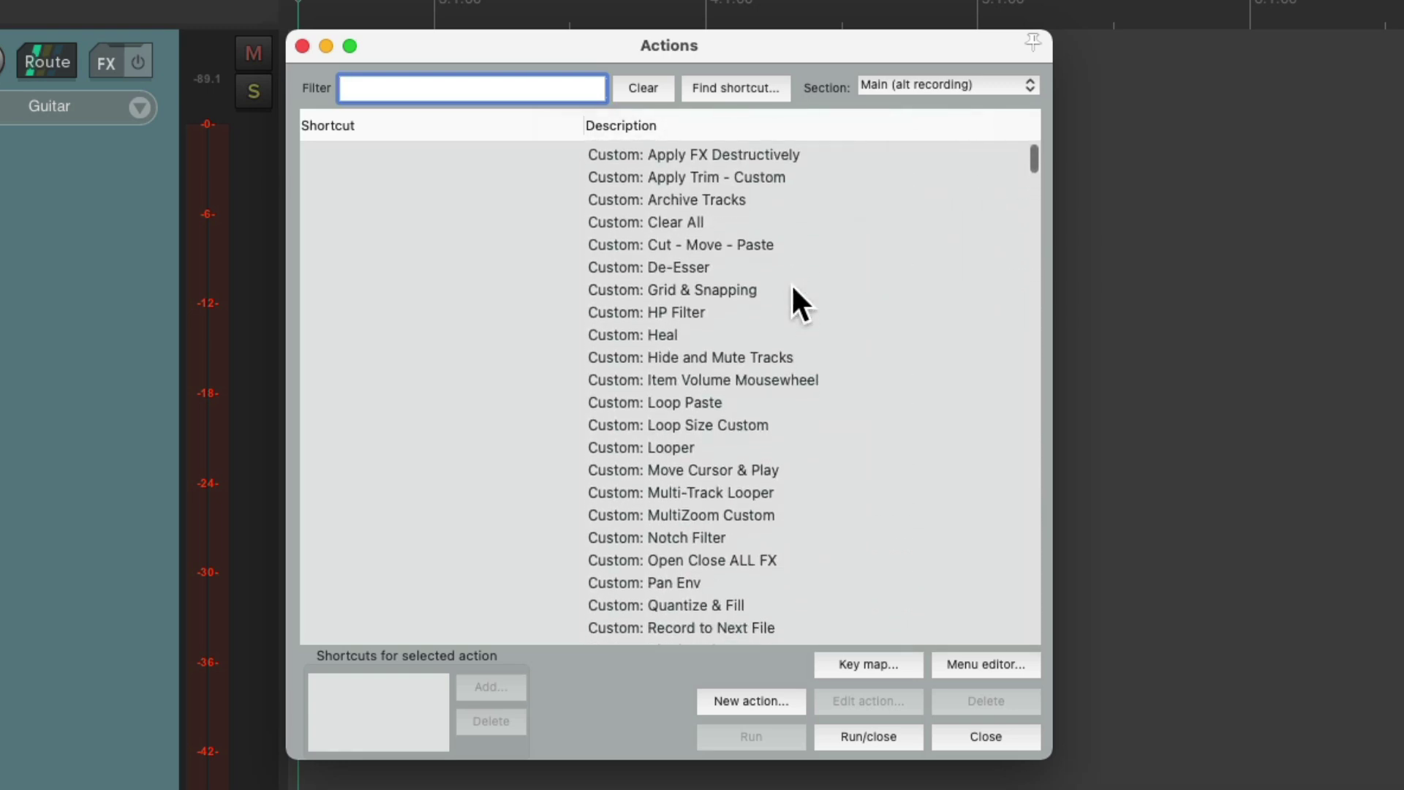
click(999, 87)
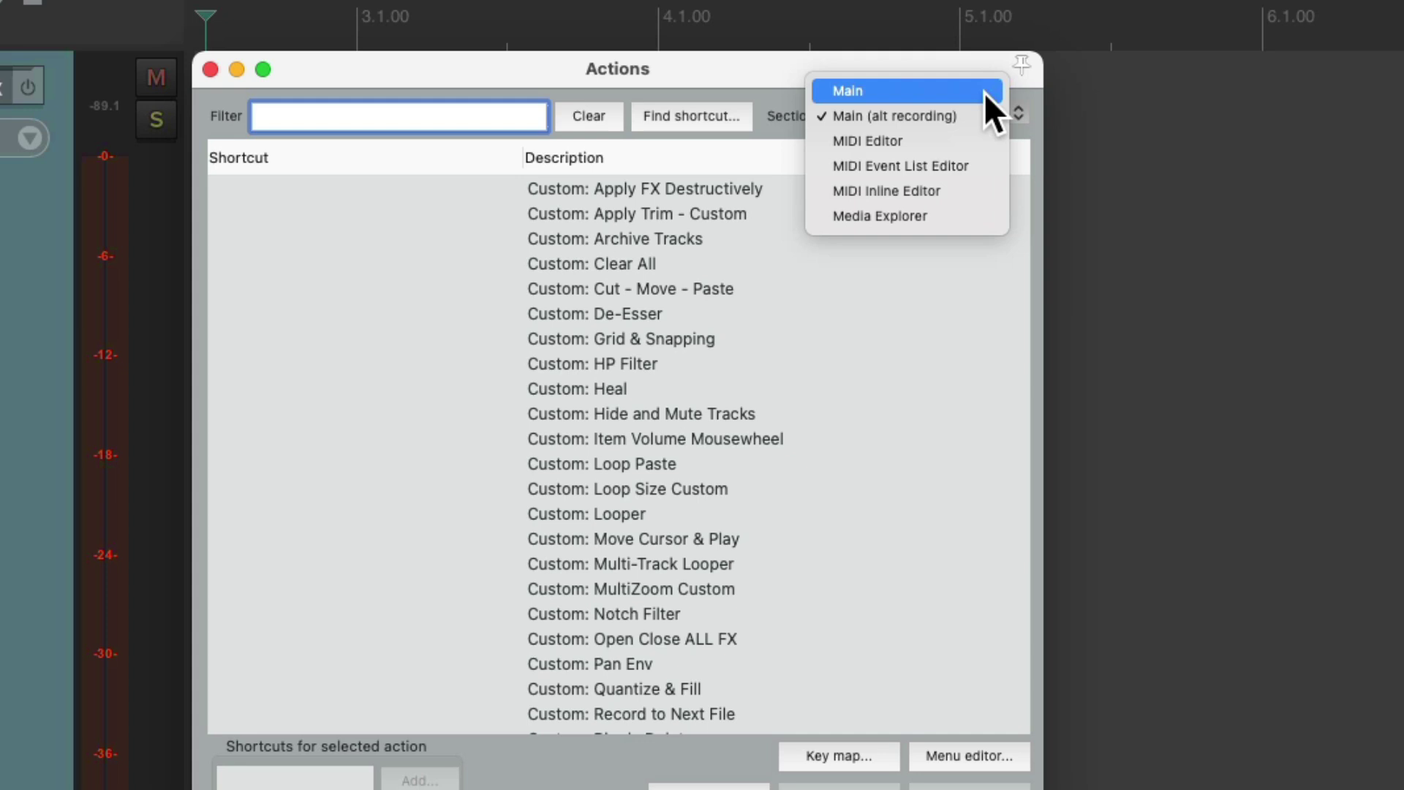
click(984, 93)
click(995, 112)
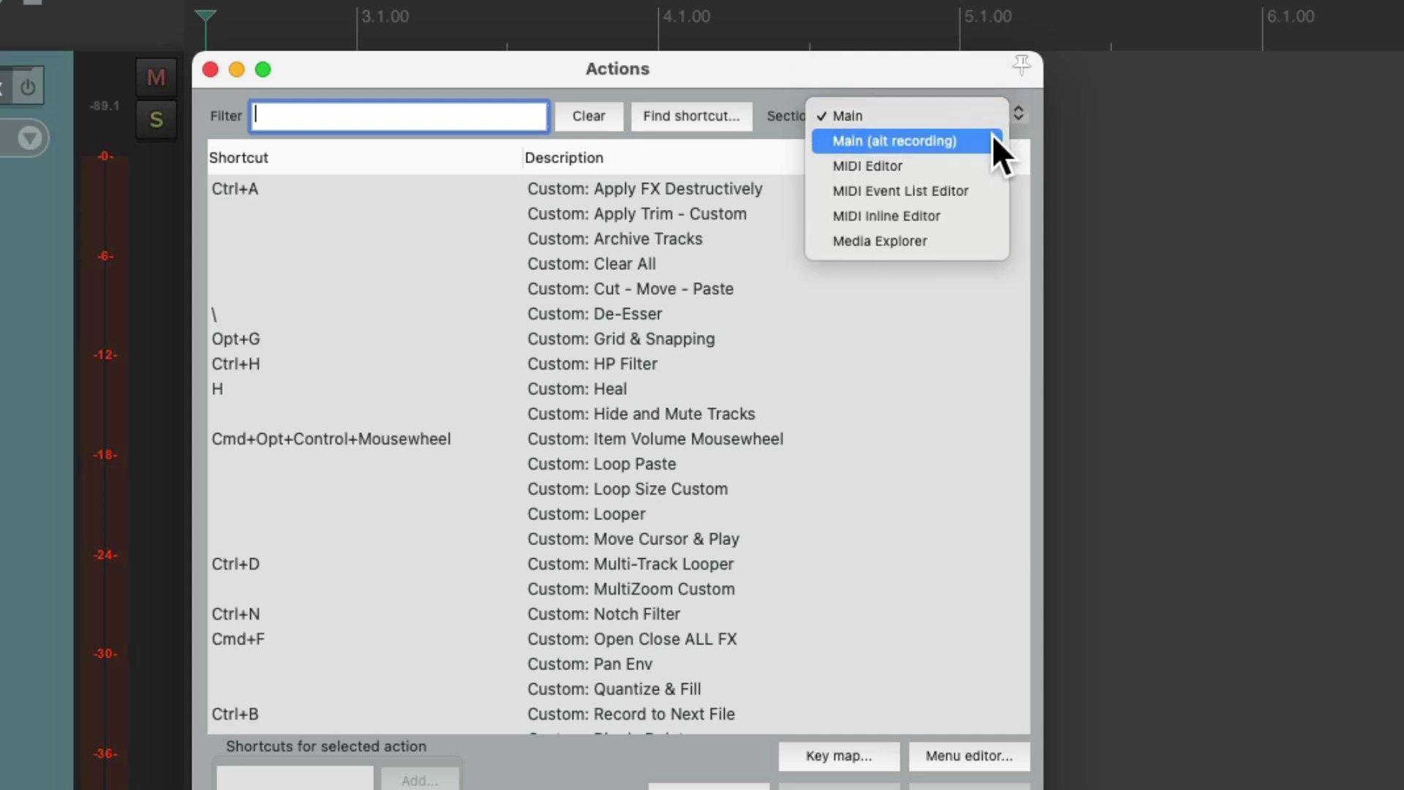
click(992, 137)
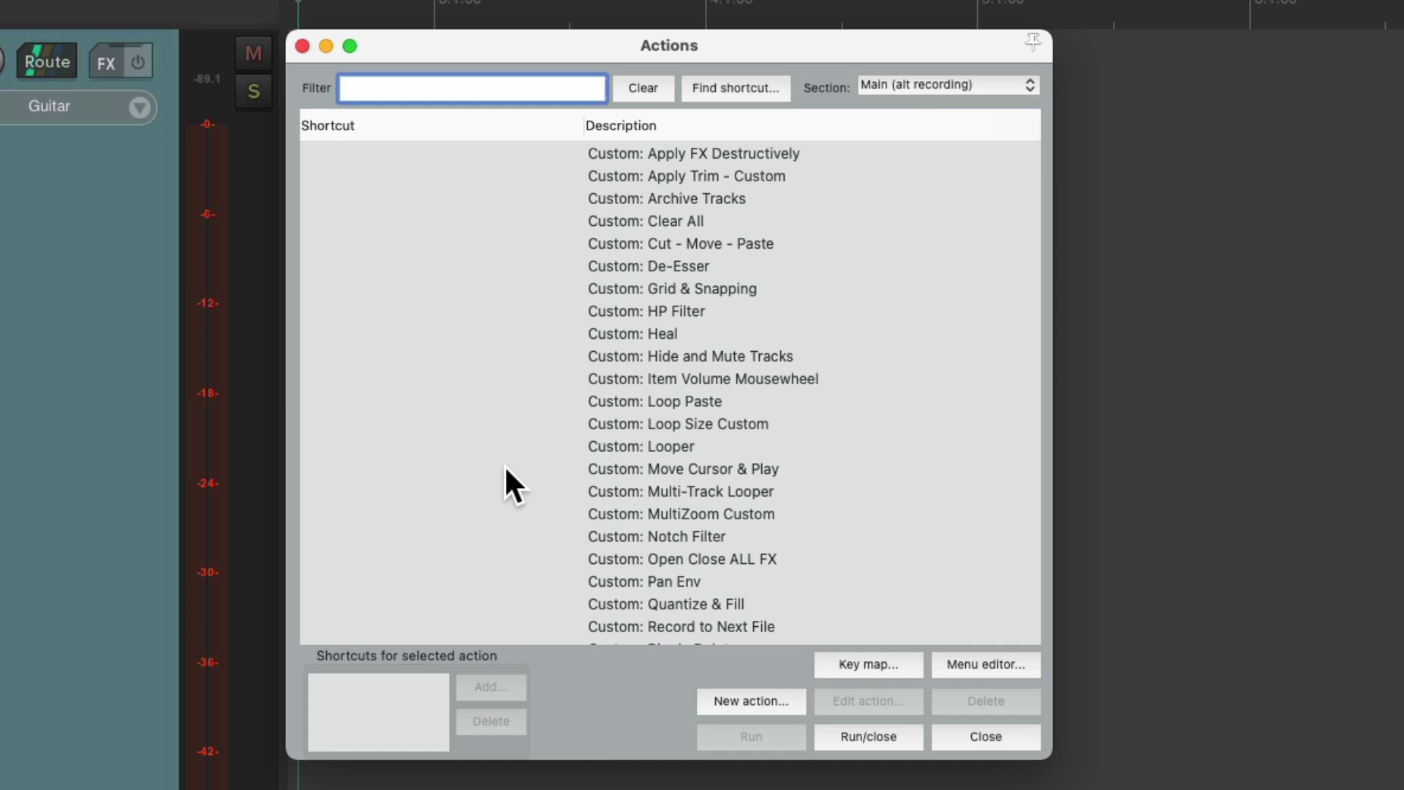
key(Escape)
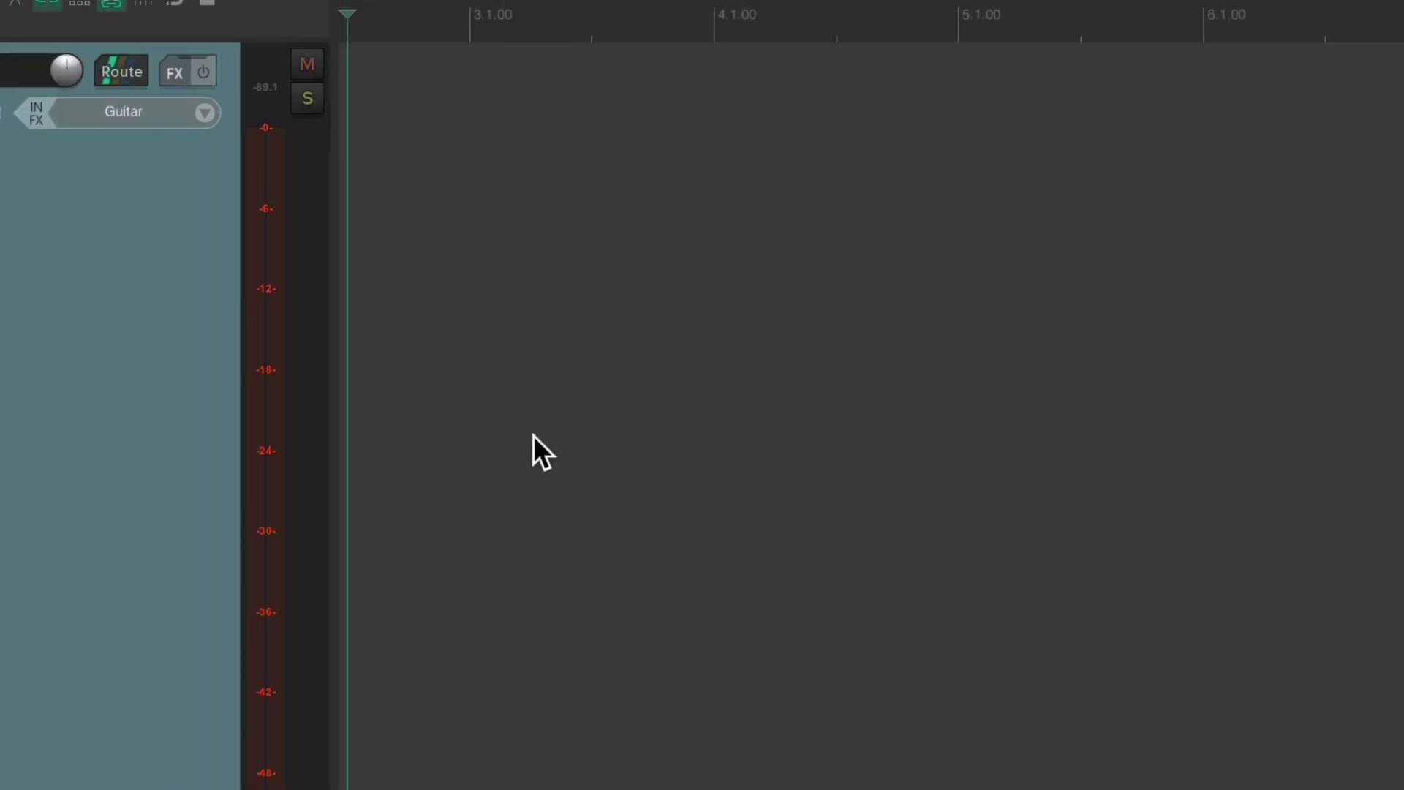
- In Preferences > Keyboard/Multitouch, tick 'Use alternate keyboard section when recording'
click(504, 14)
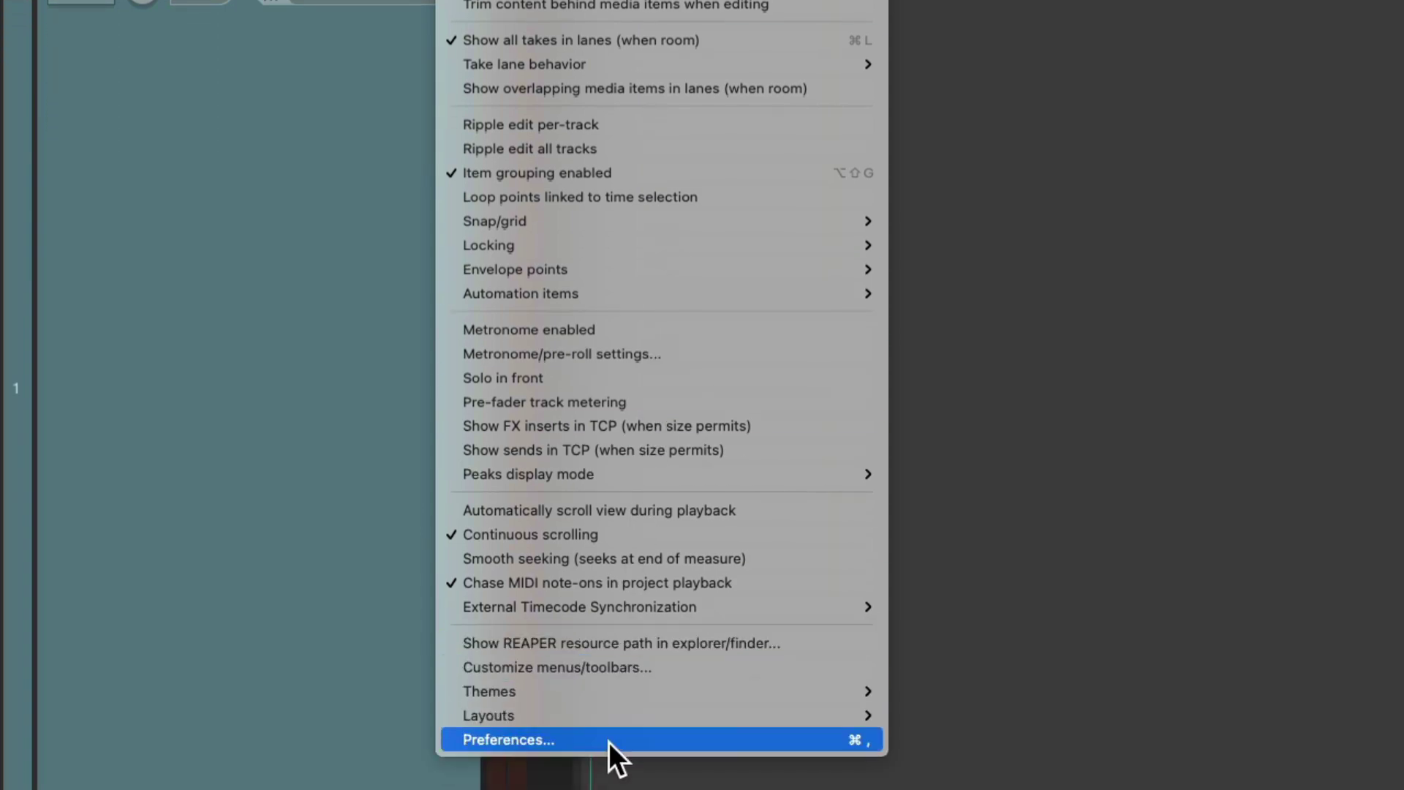
click(609, 743)
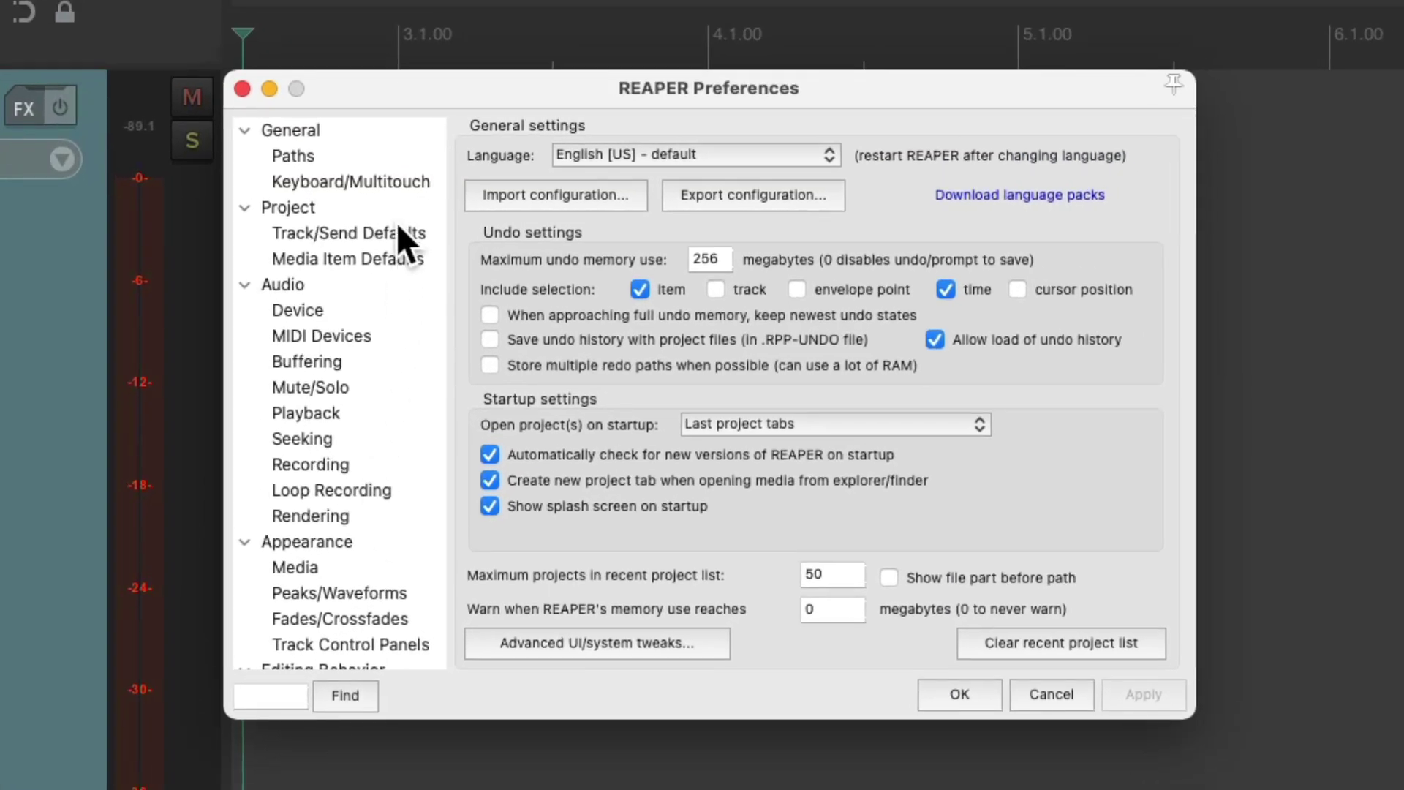
click(395, 185)
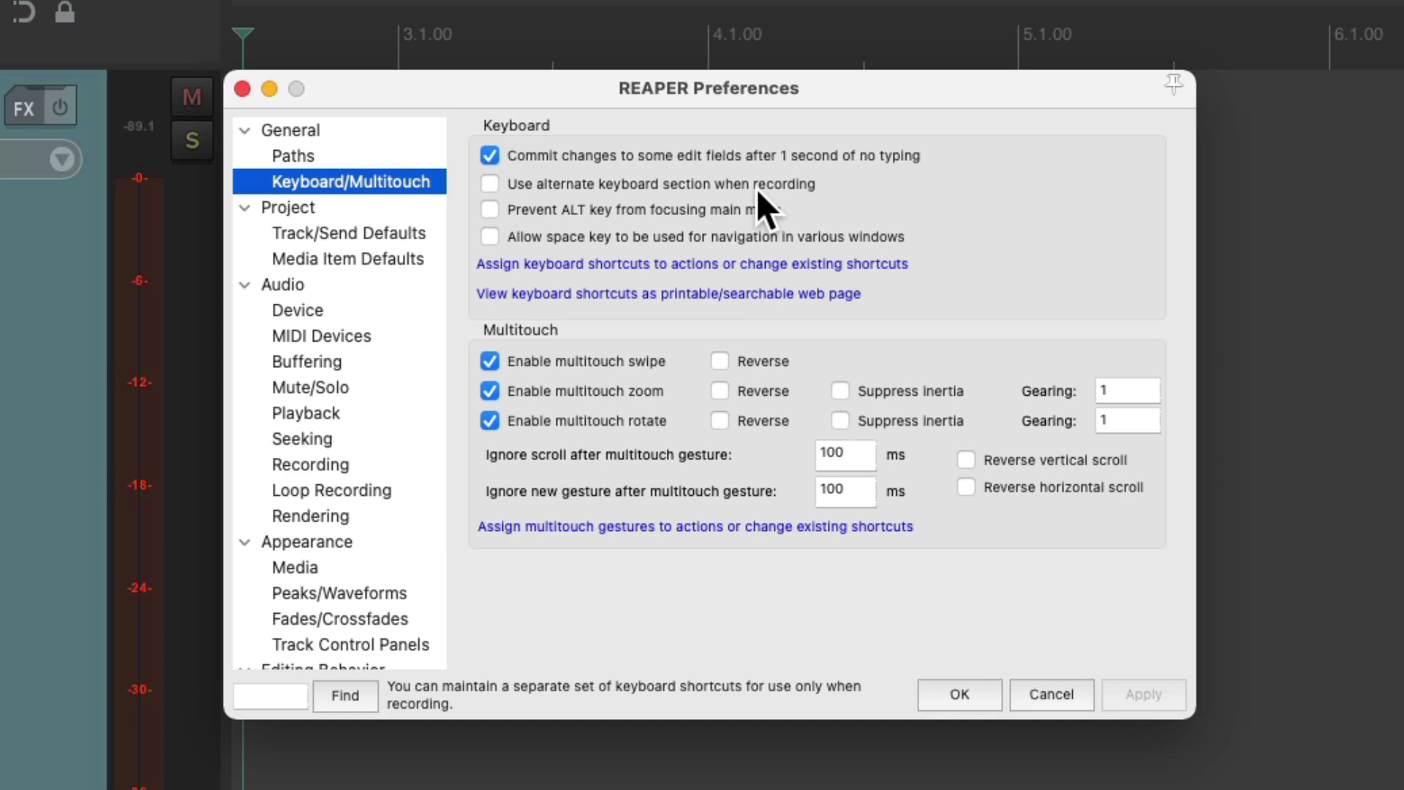
click(492, 185)
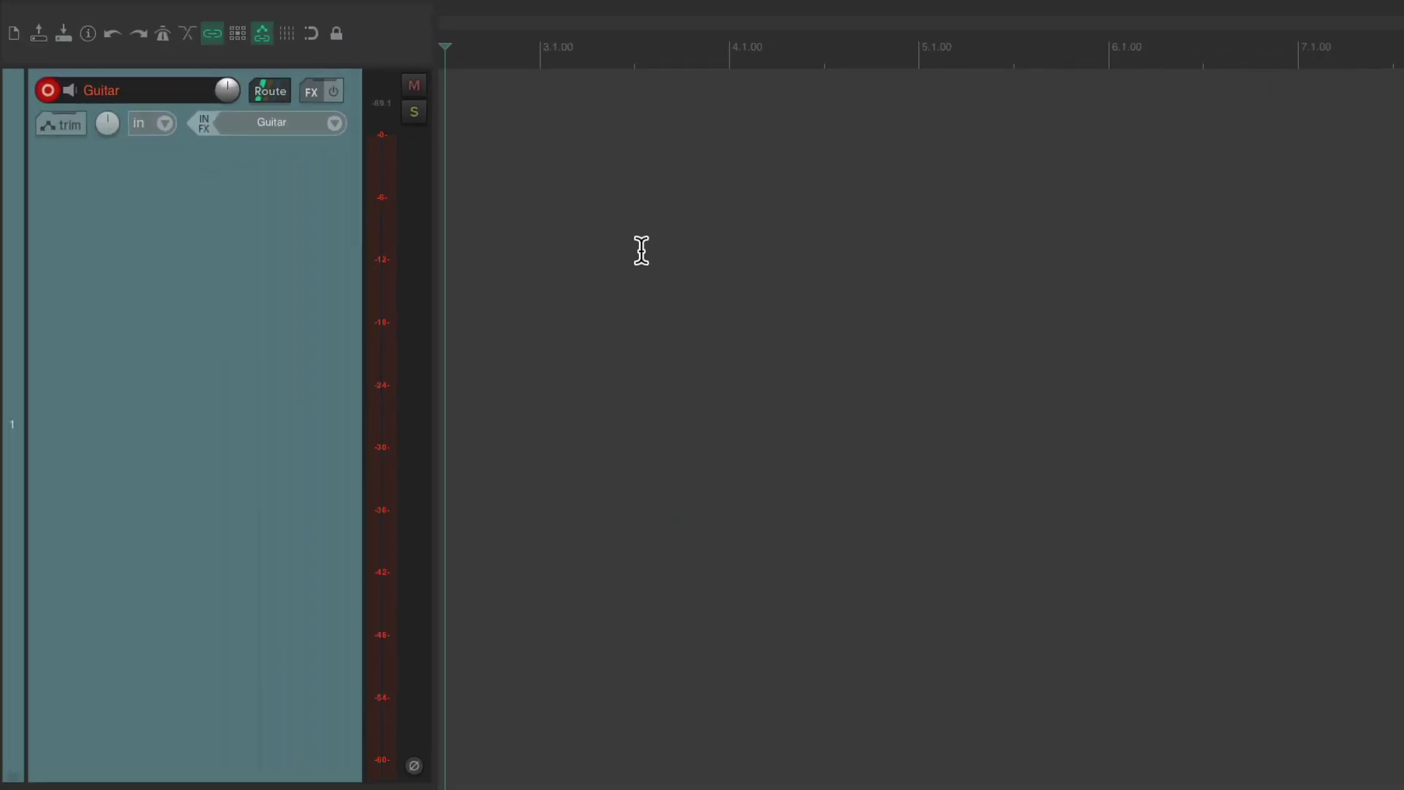
key(shift+slash)
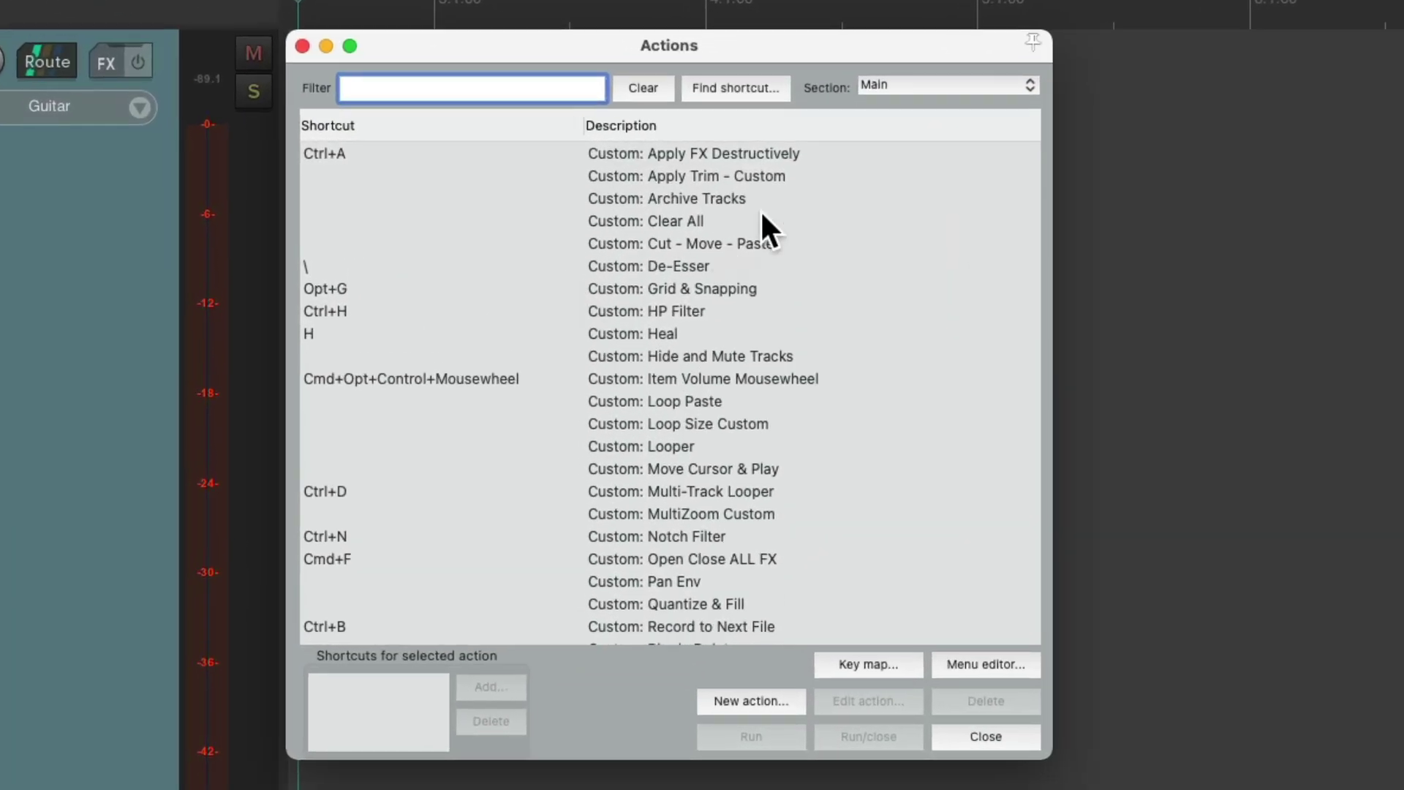
click(941, 87)
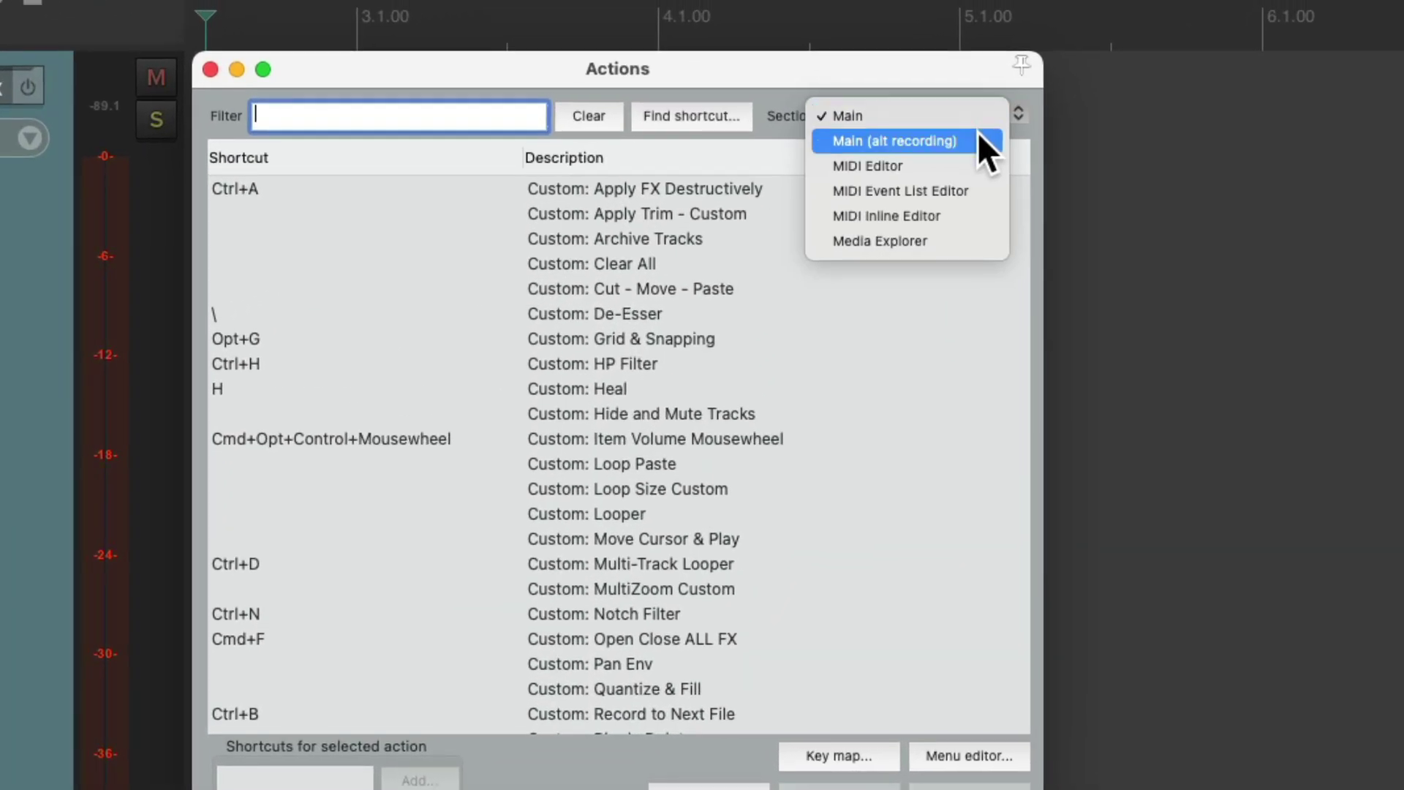
click(978, 140)
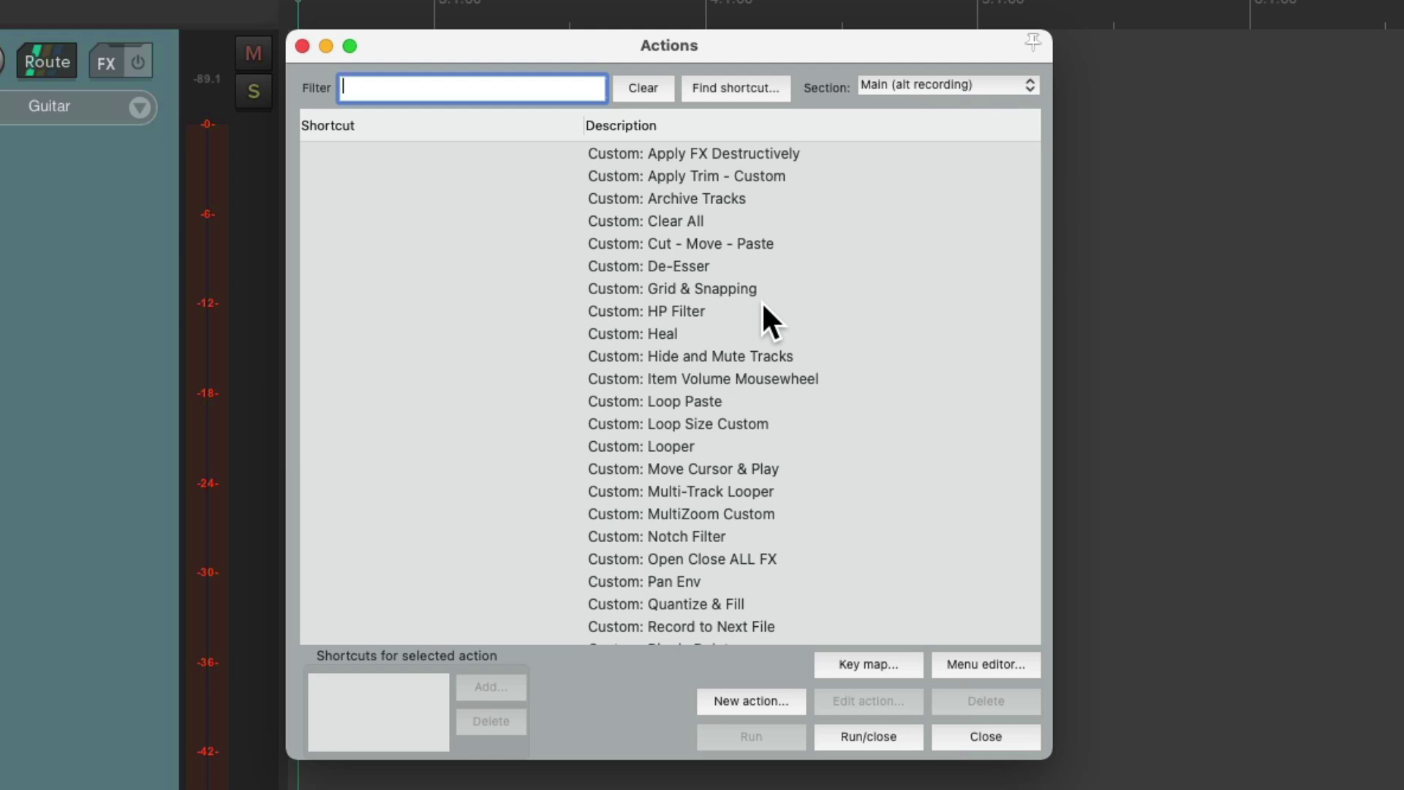
scroll(499, 329, down, 5)
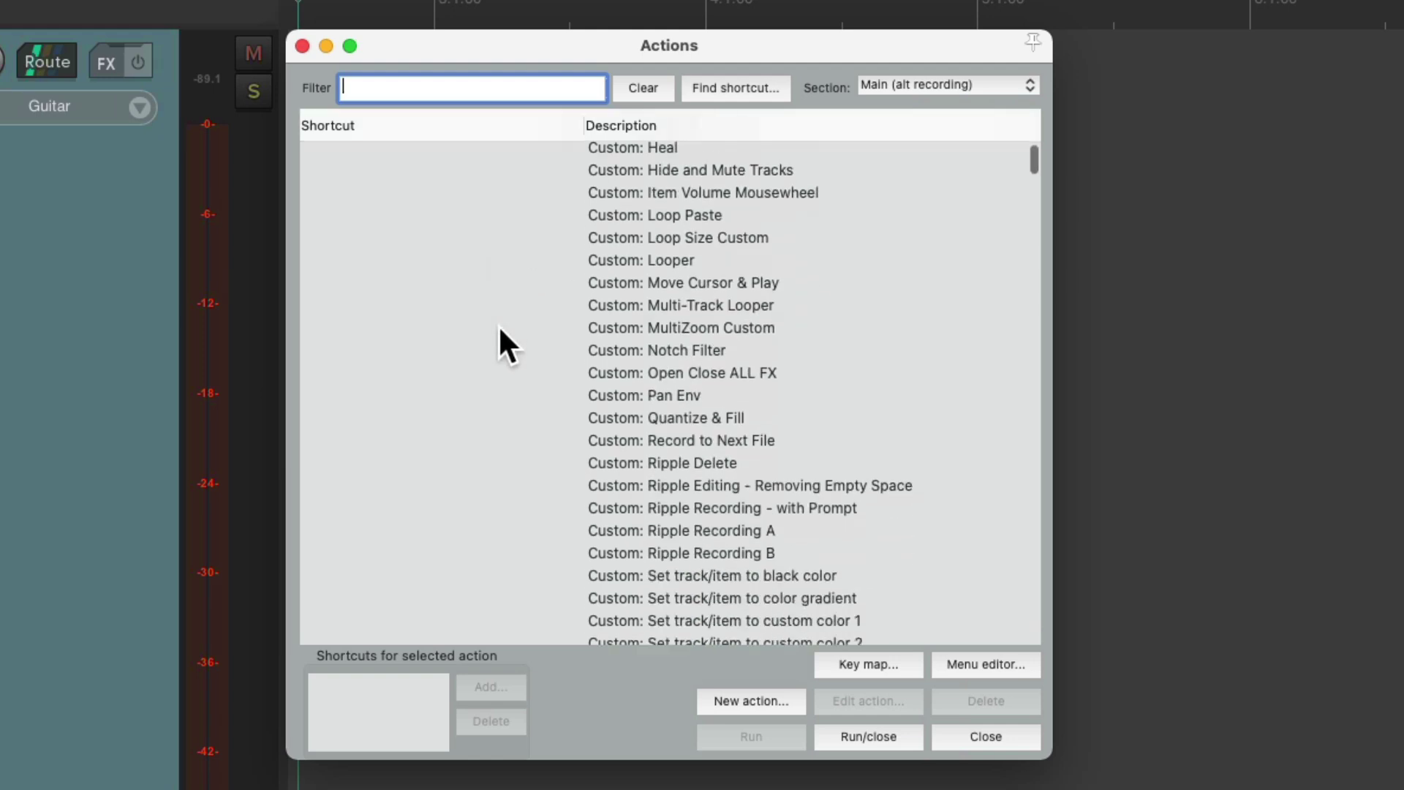
scroll(499, 329, down, 5)
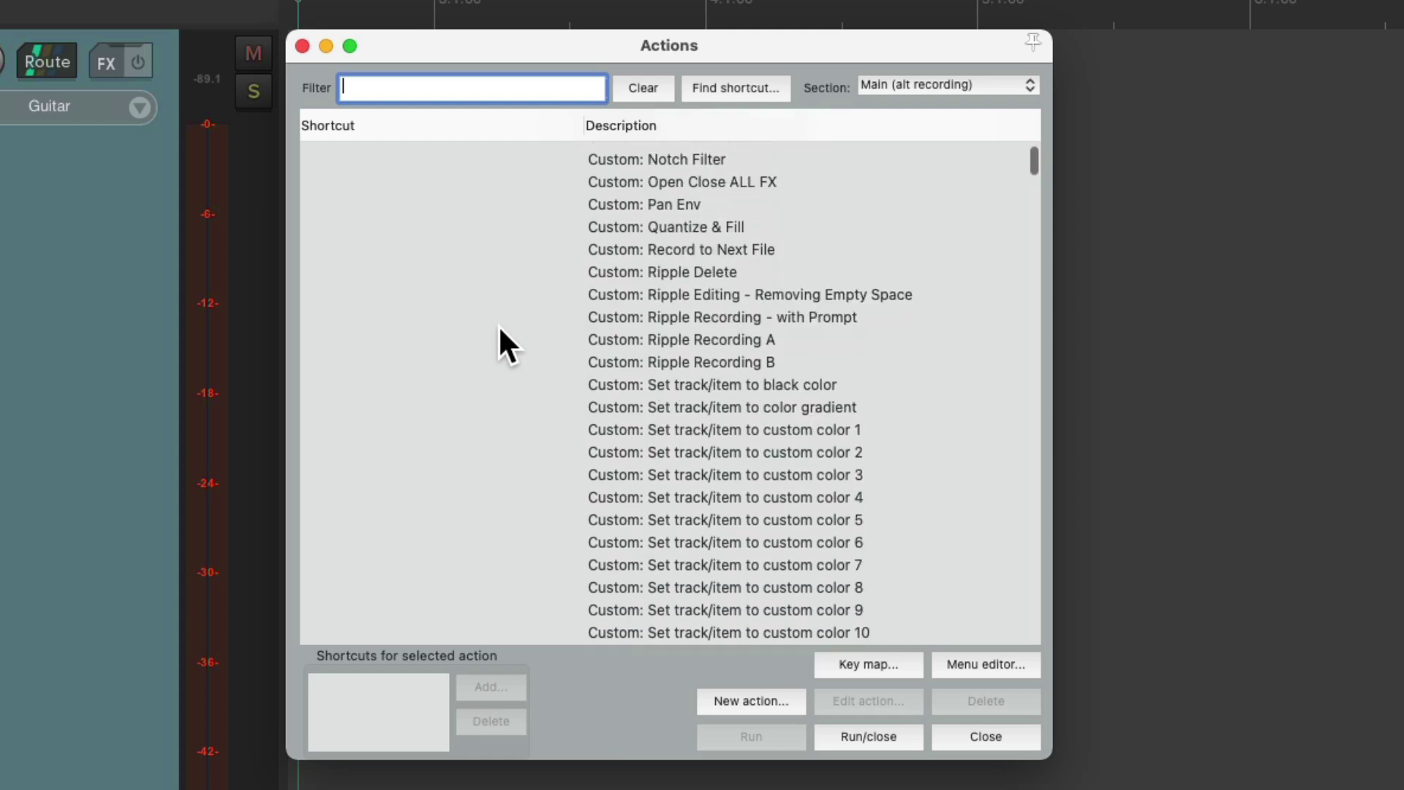
scroll(499, 330, up, 10)
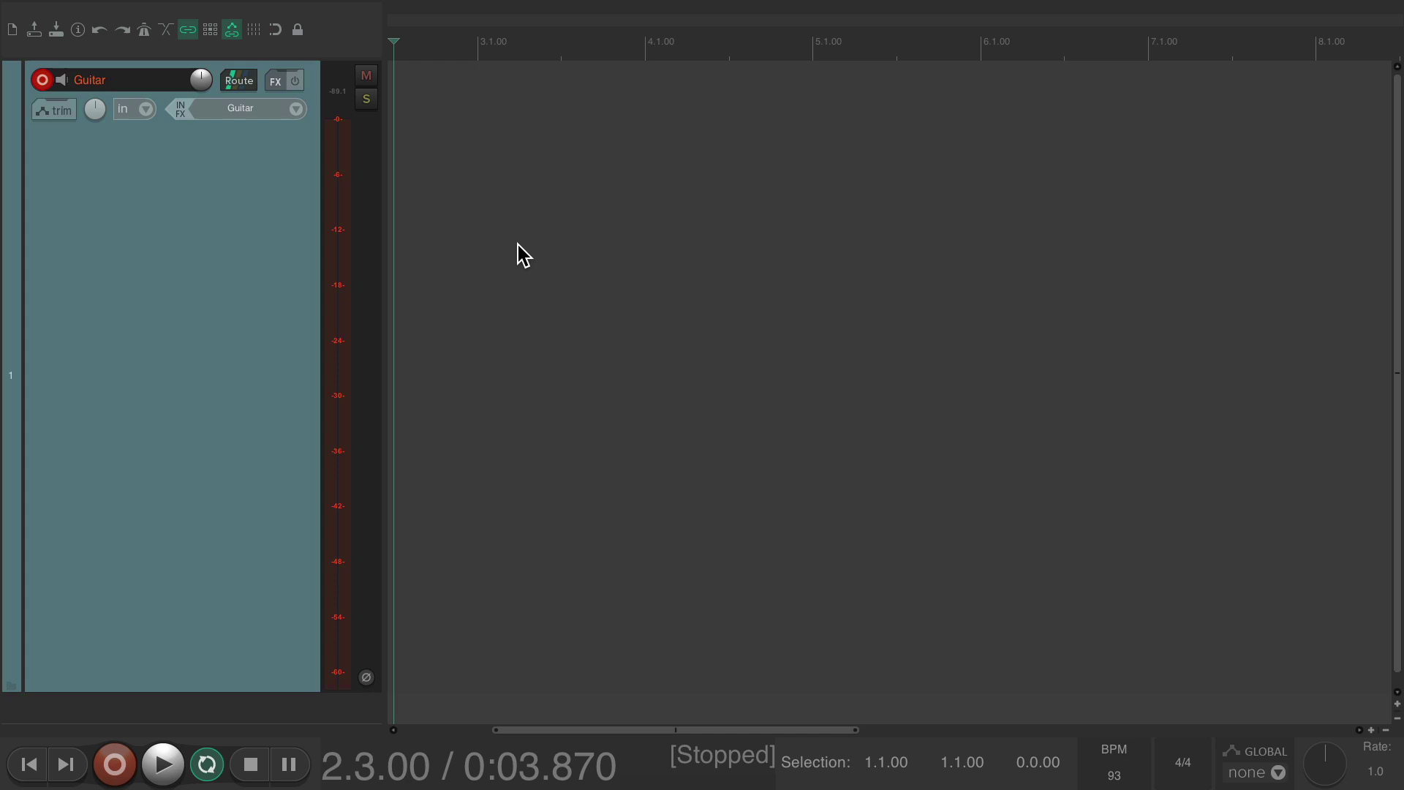
- Record and stop a take on the Guitar track, creating Guitar-08.wav
key(ctrl+r)
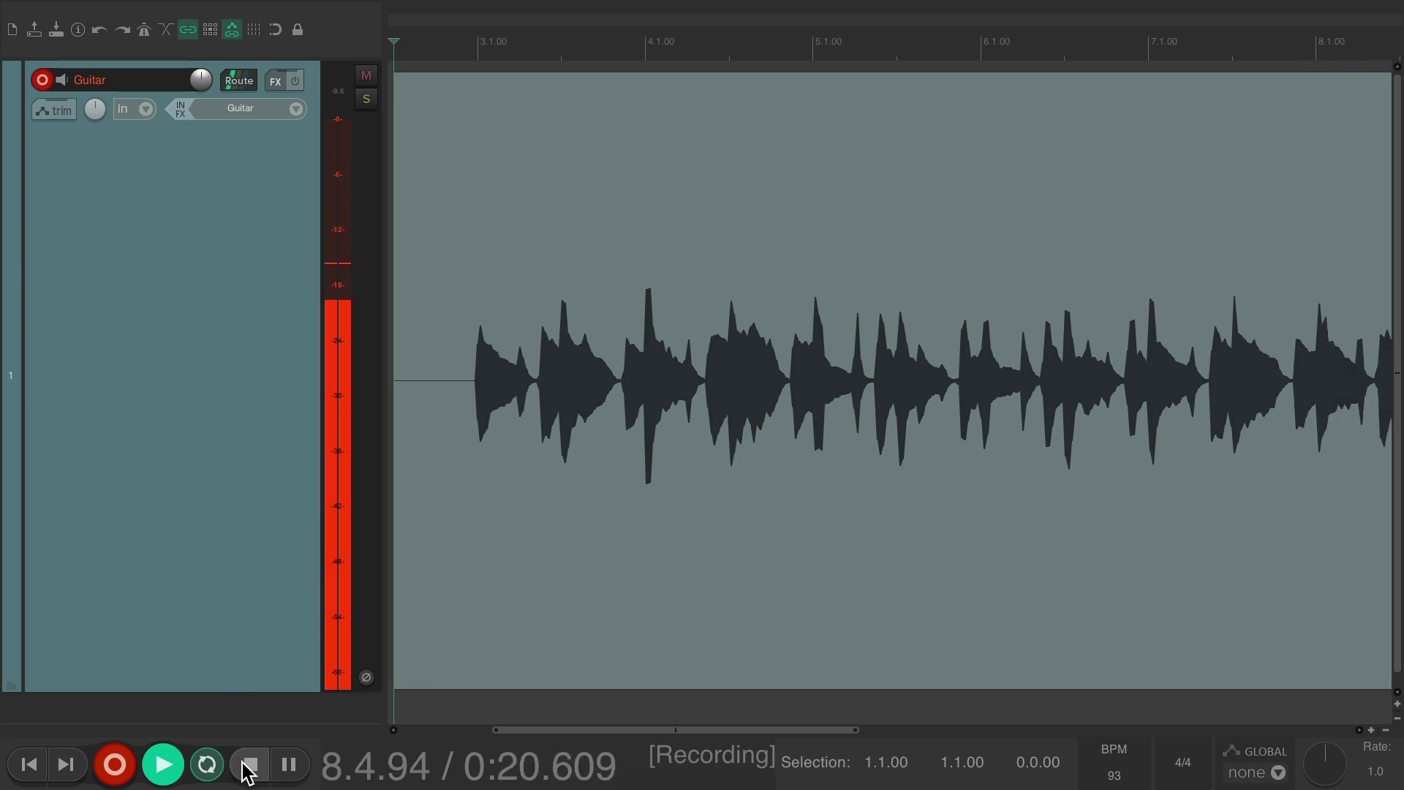
click(248, 765)
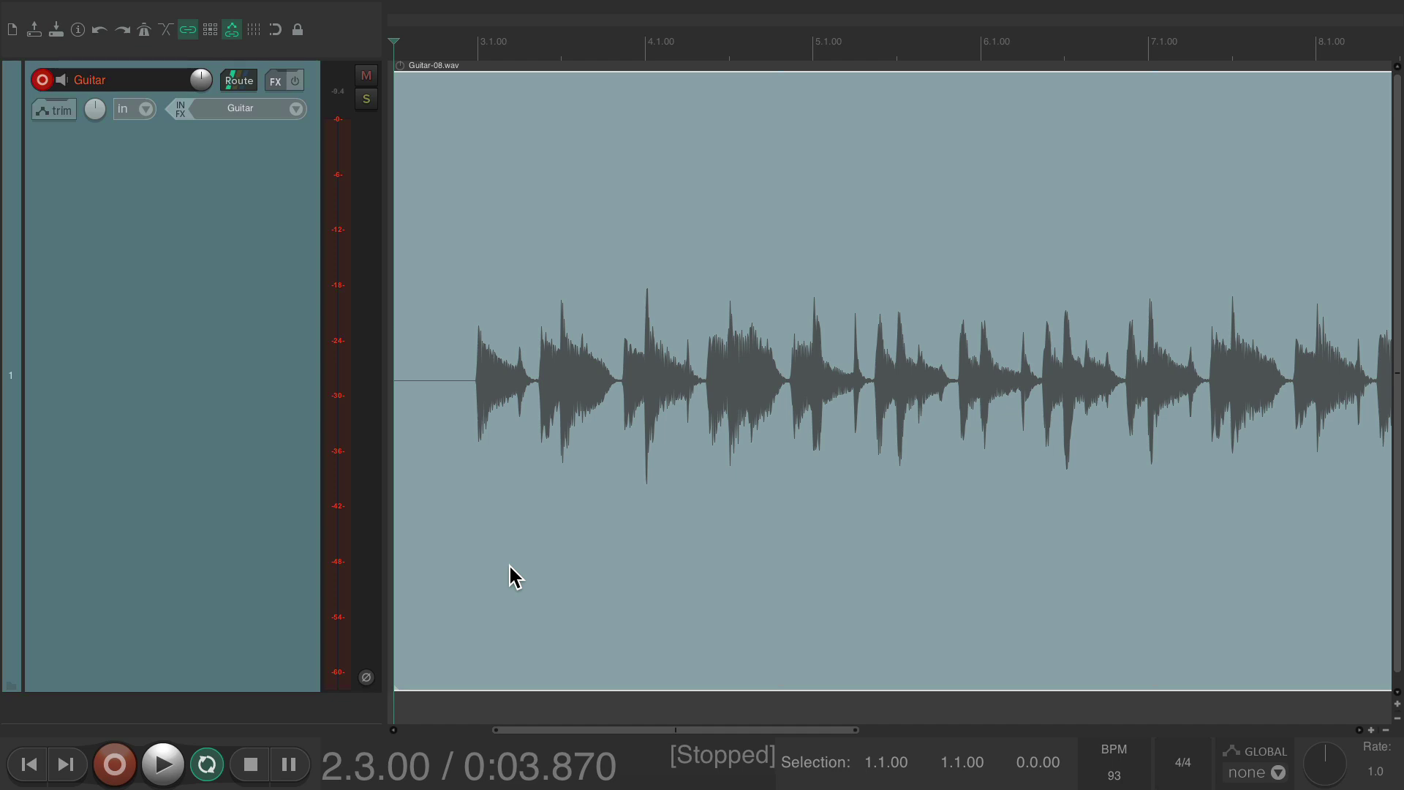
- Recheck the Keyboard/Multitouch preference, then filter the Main (alt recording) actions by 'stop'
key(super+comma)
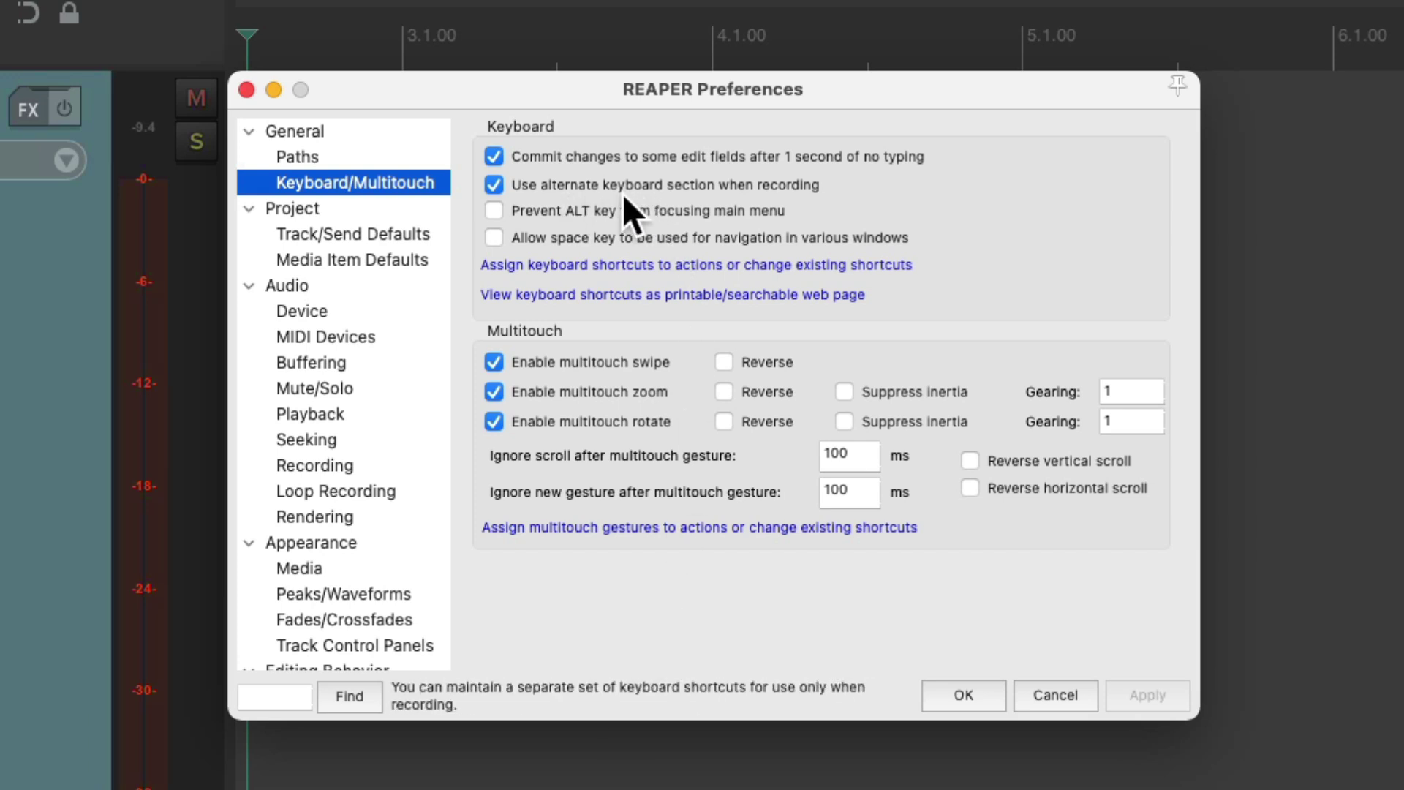
key(Escape)
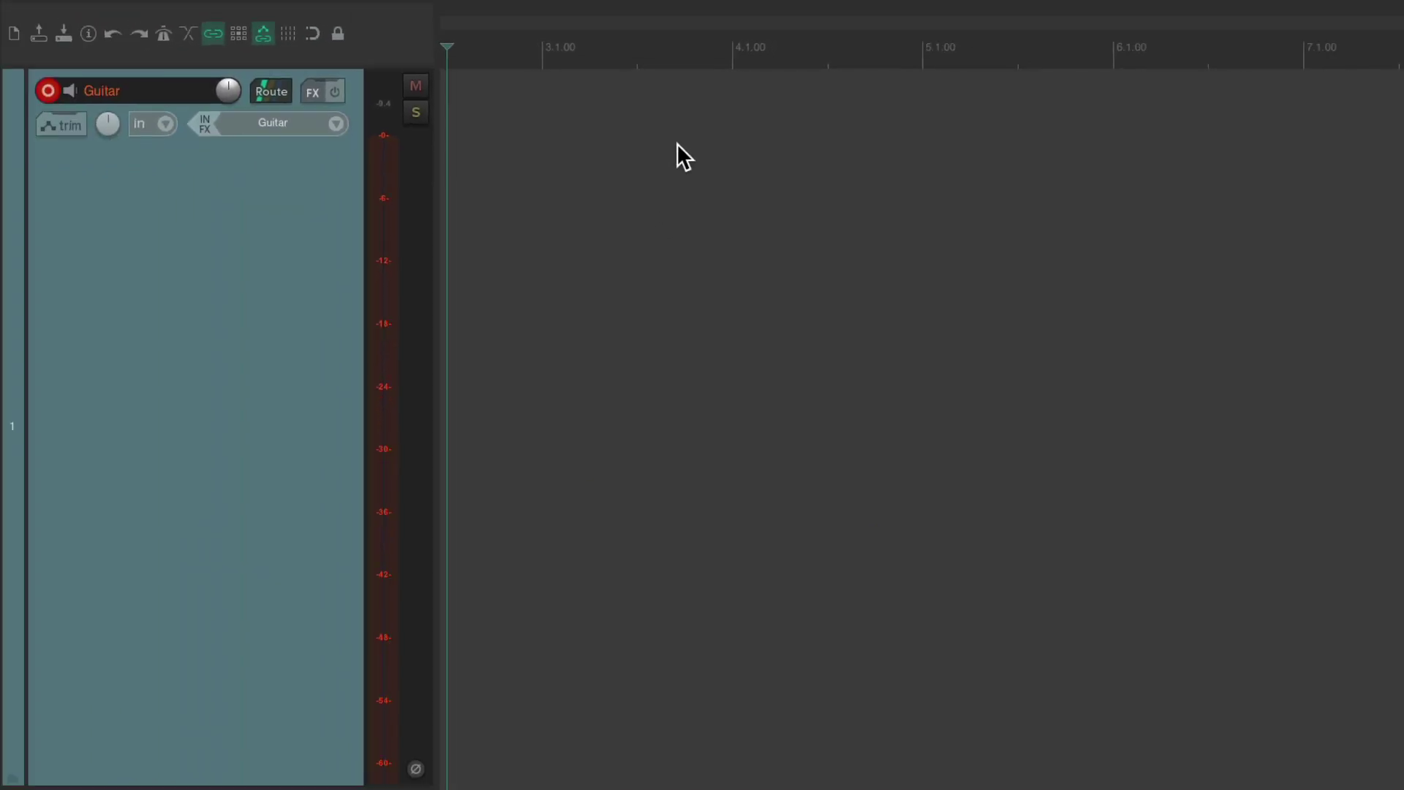
key(question)
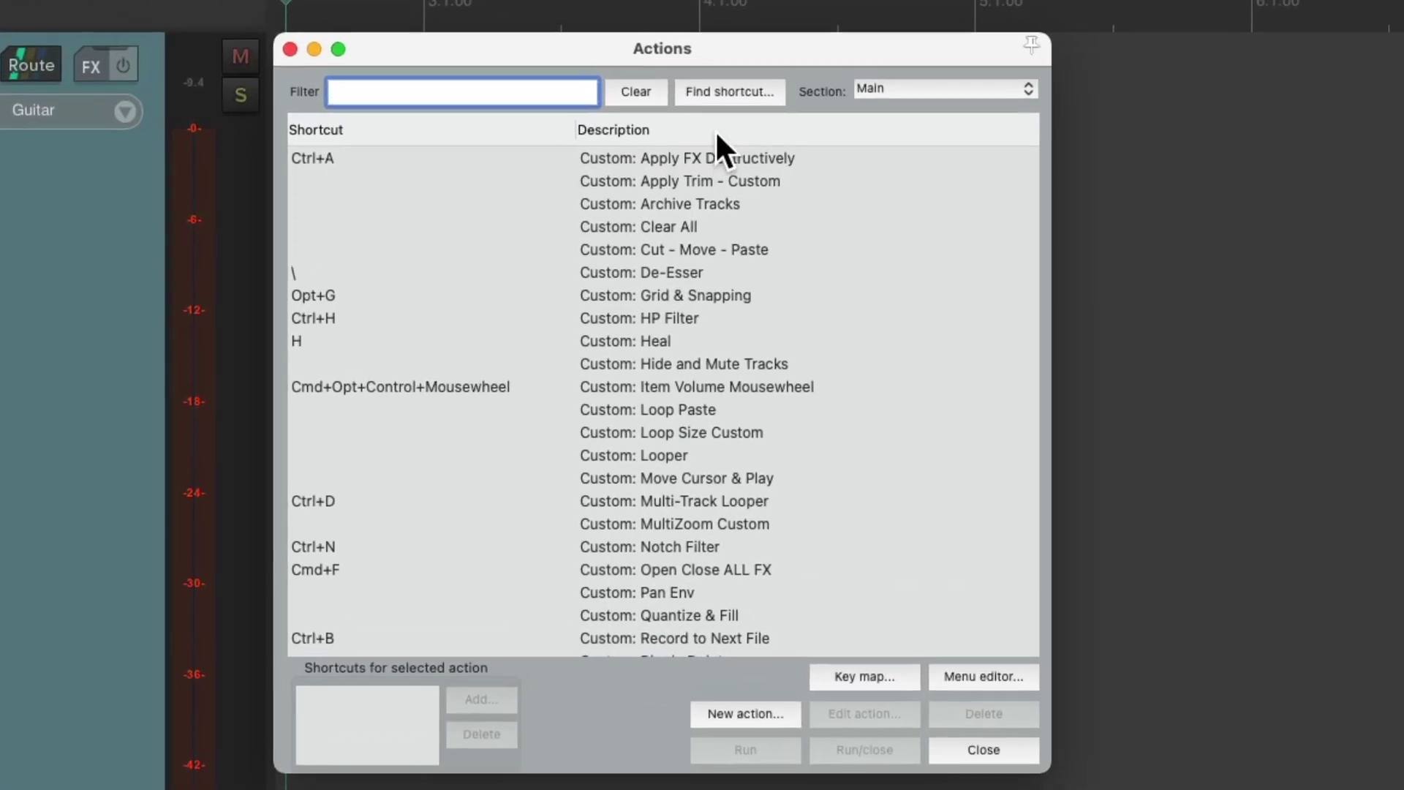
click(948, 89)
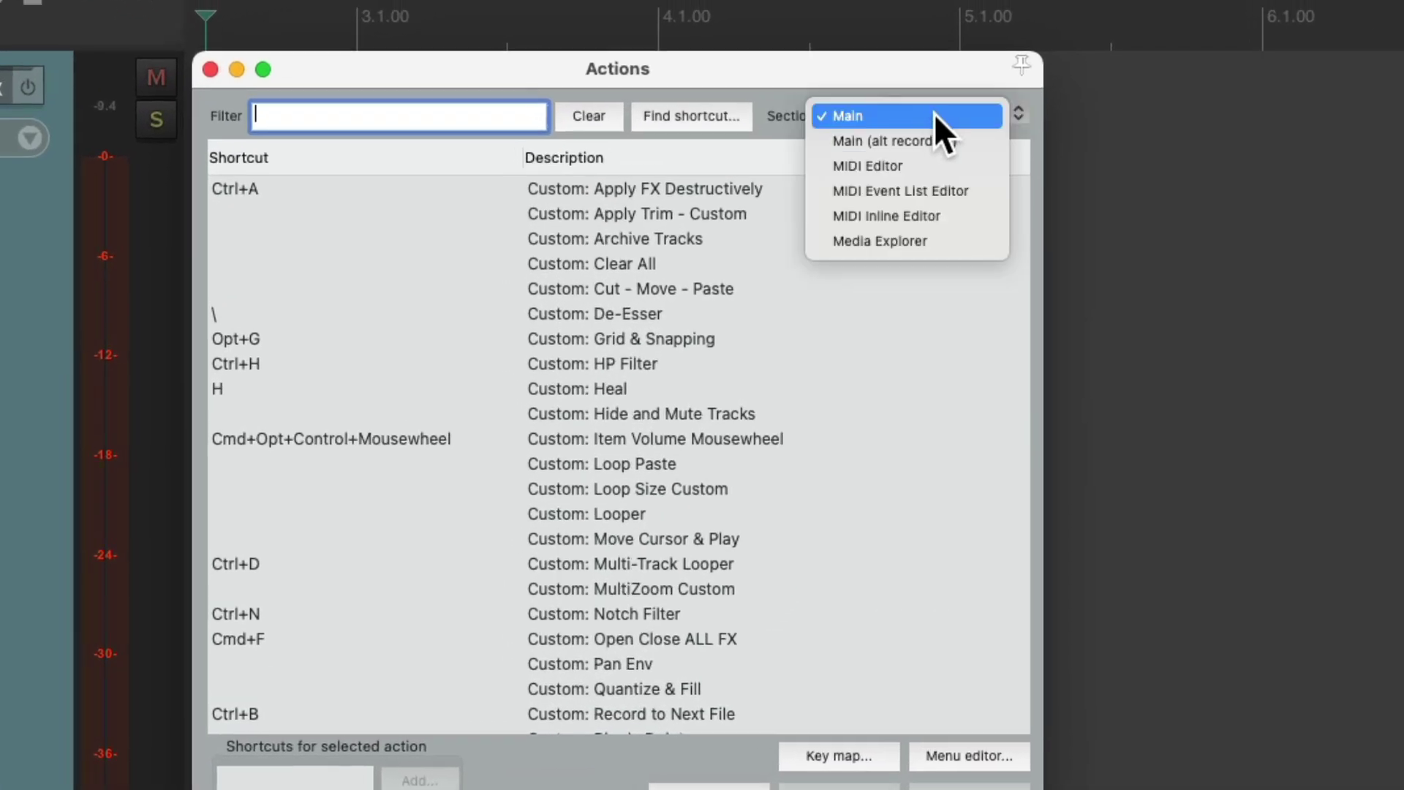
click(975, 128)
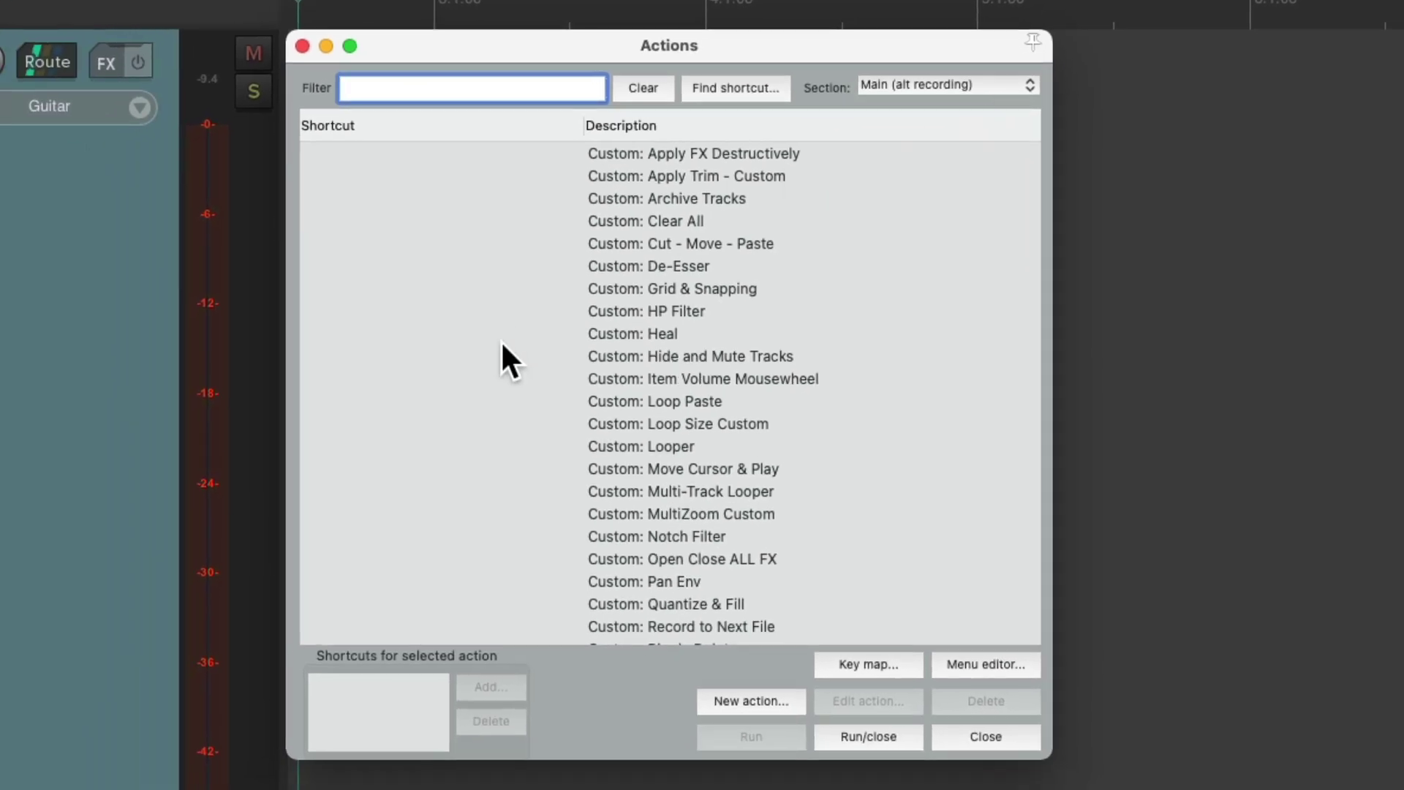
text(stop)
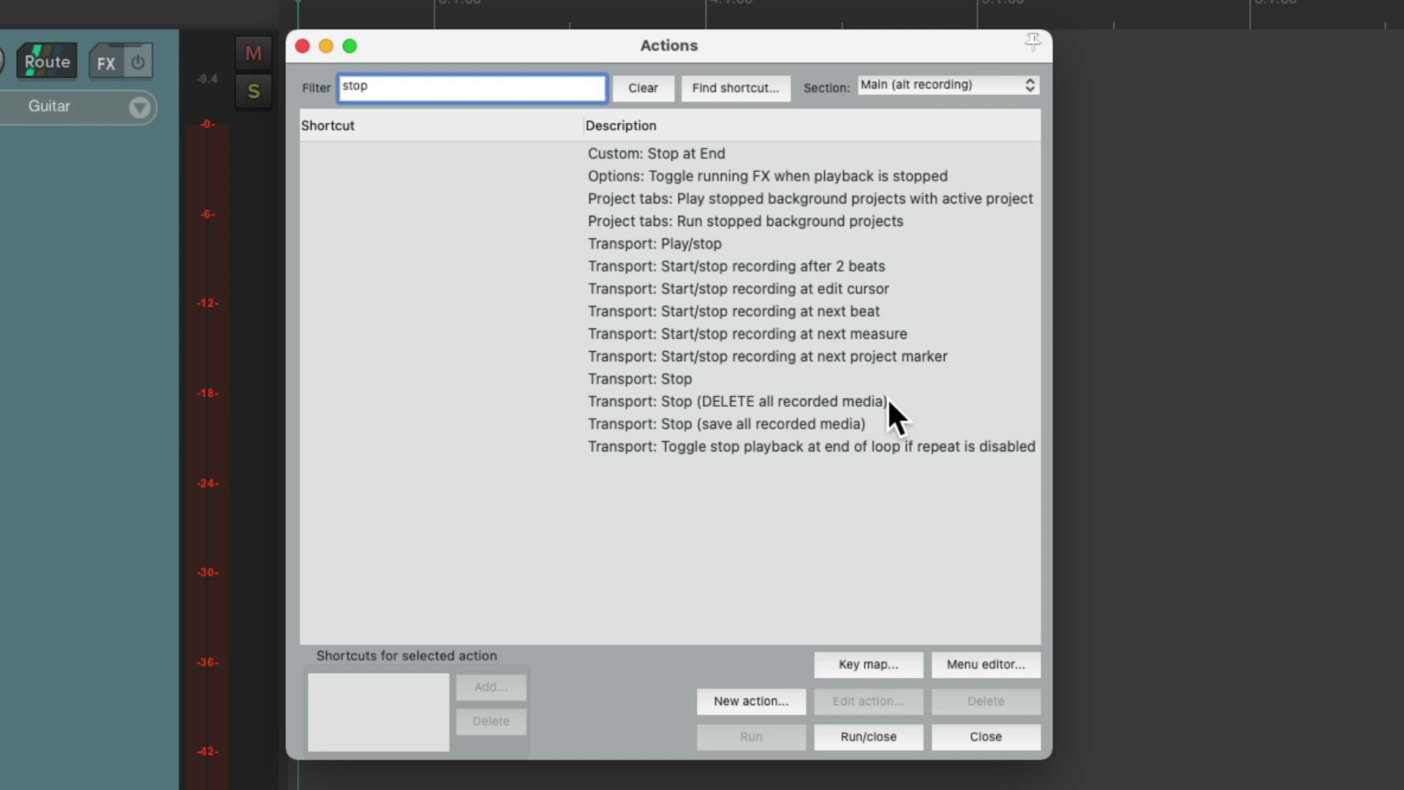
- Assign shortcut D to 'Transport: Stop (DELETE all recorded media)' and close the Actions list
click(887, 399)
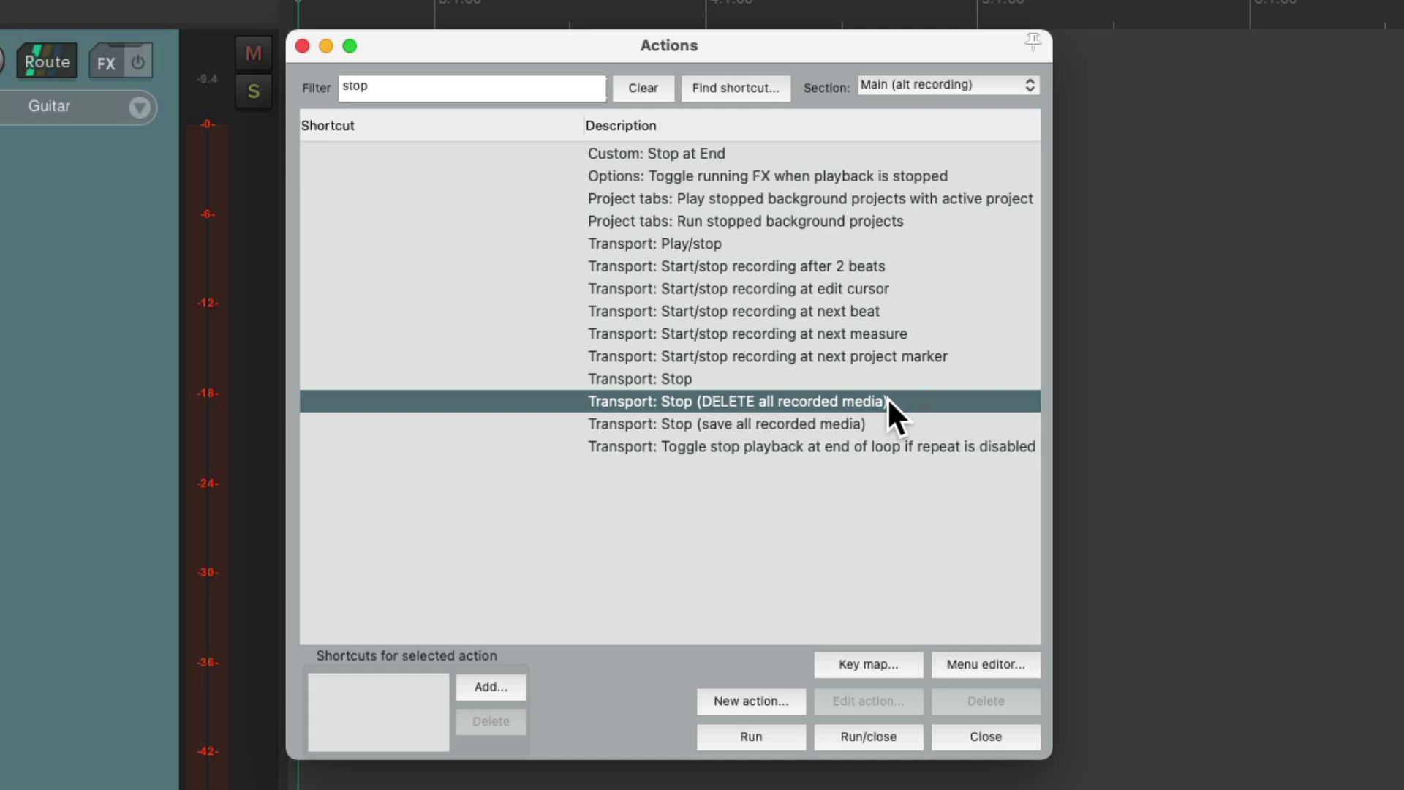
click(483, 689)
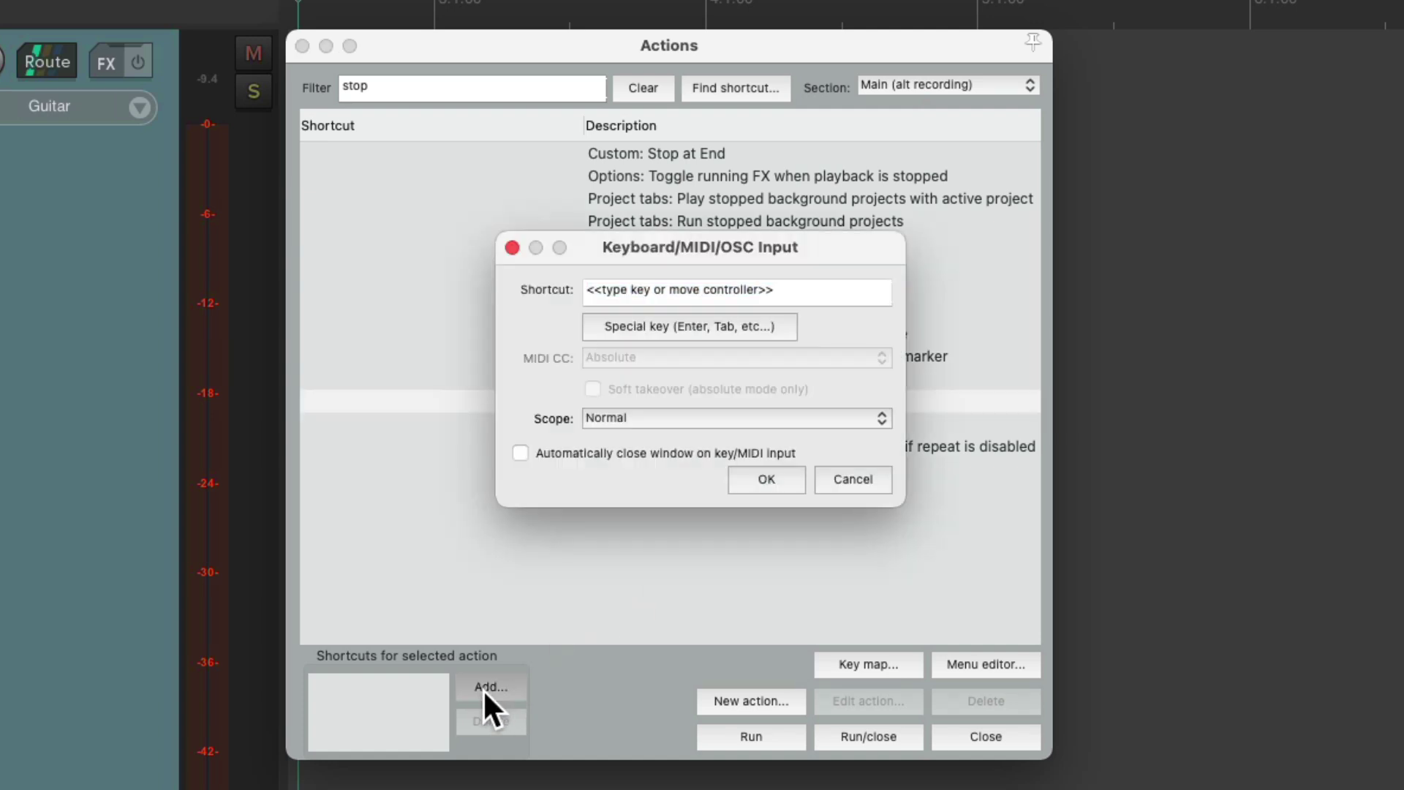
key(d)
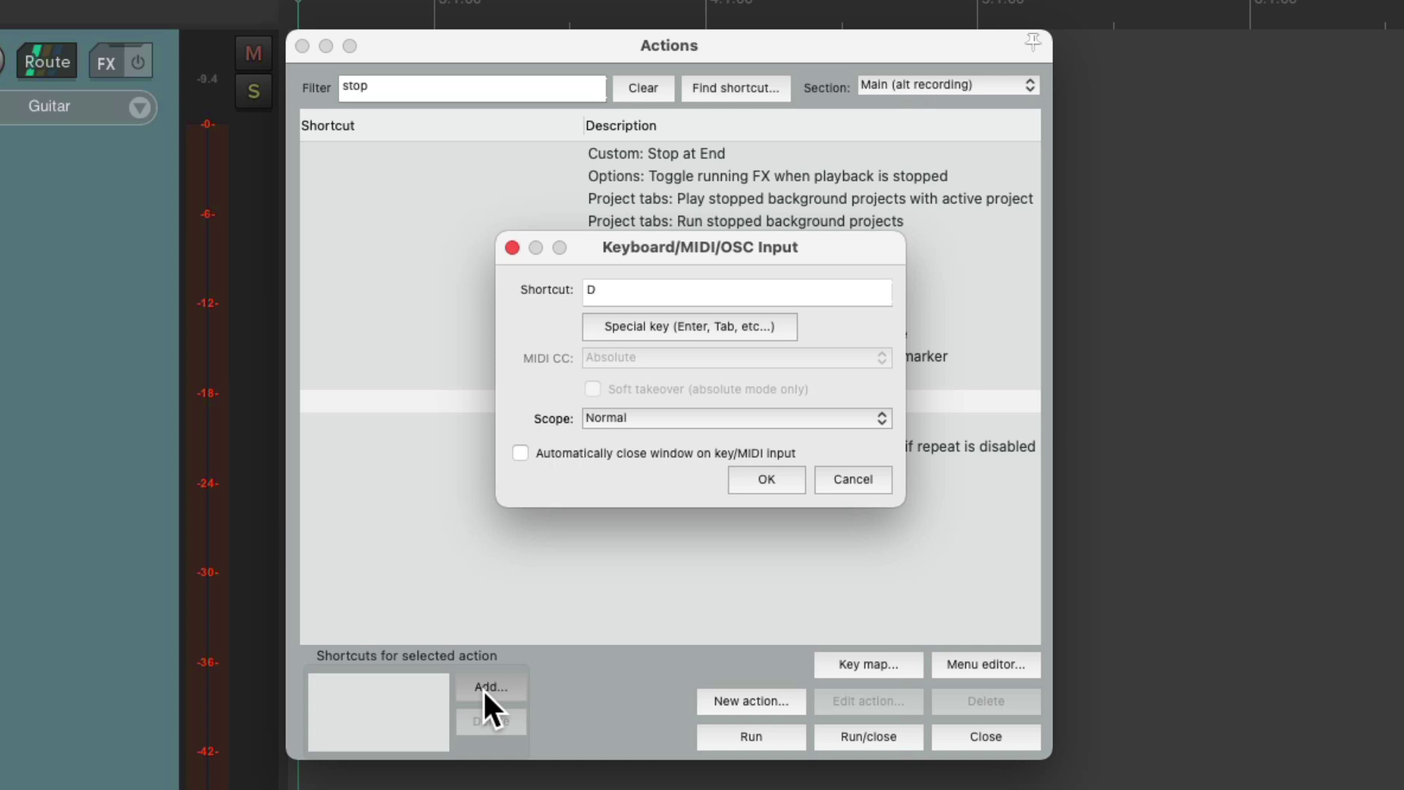
key(Return)
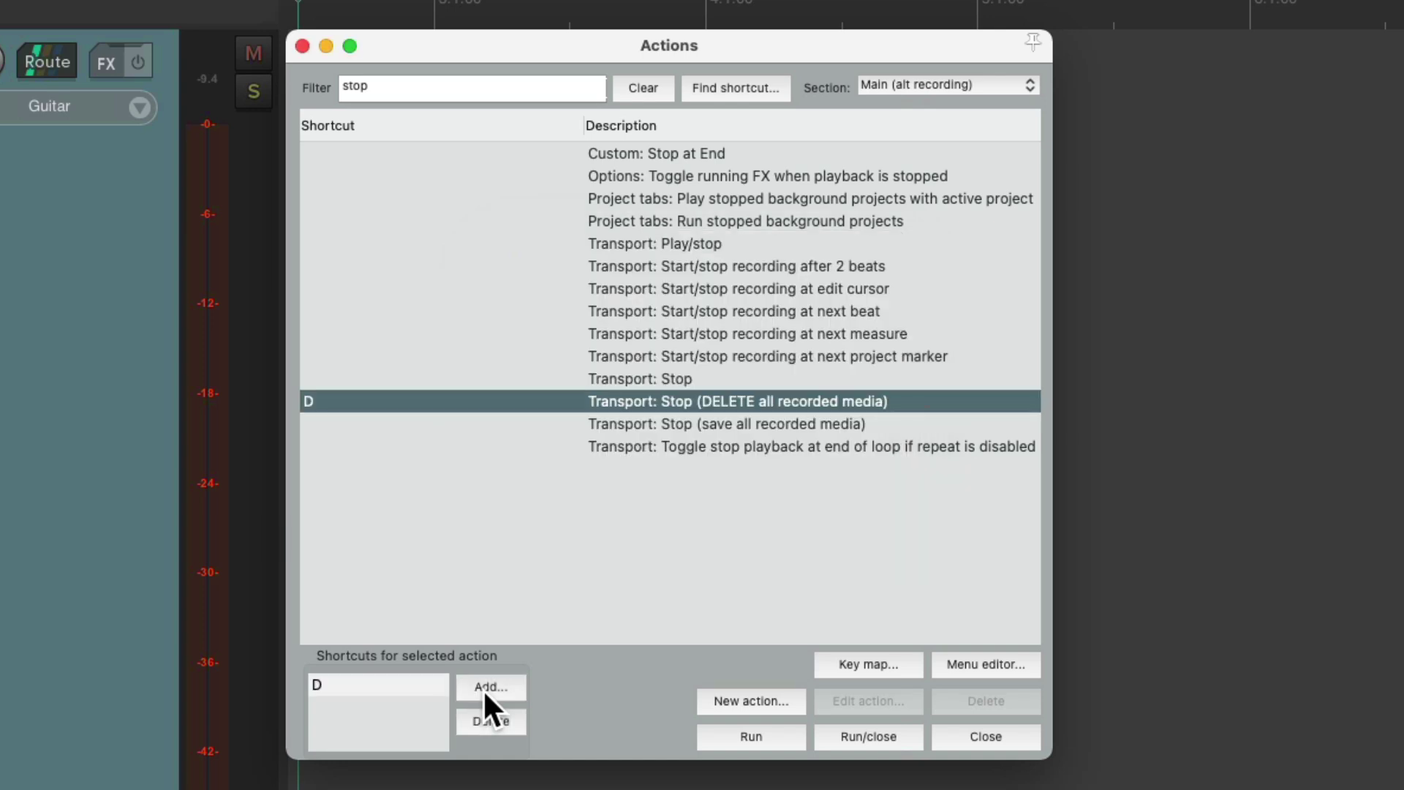
key(Escape)
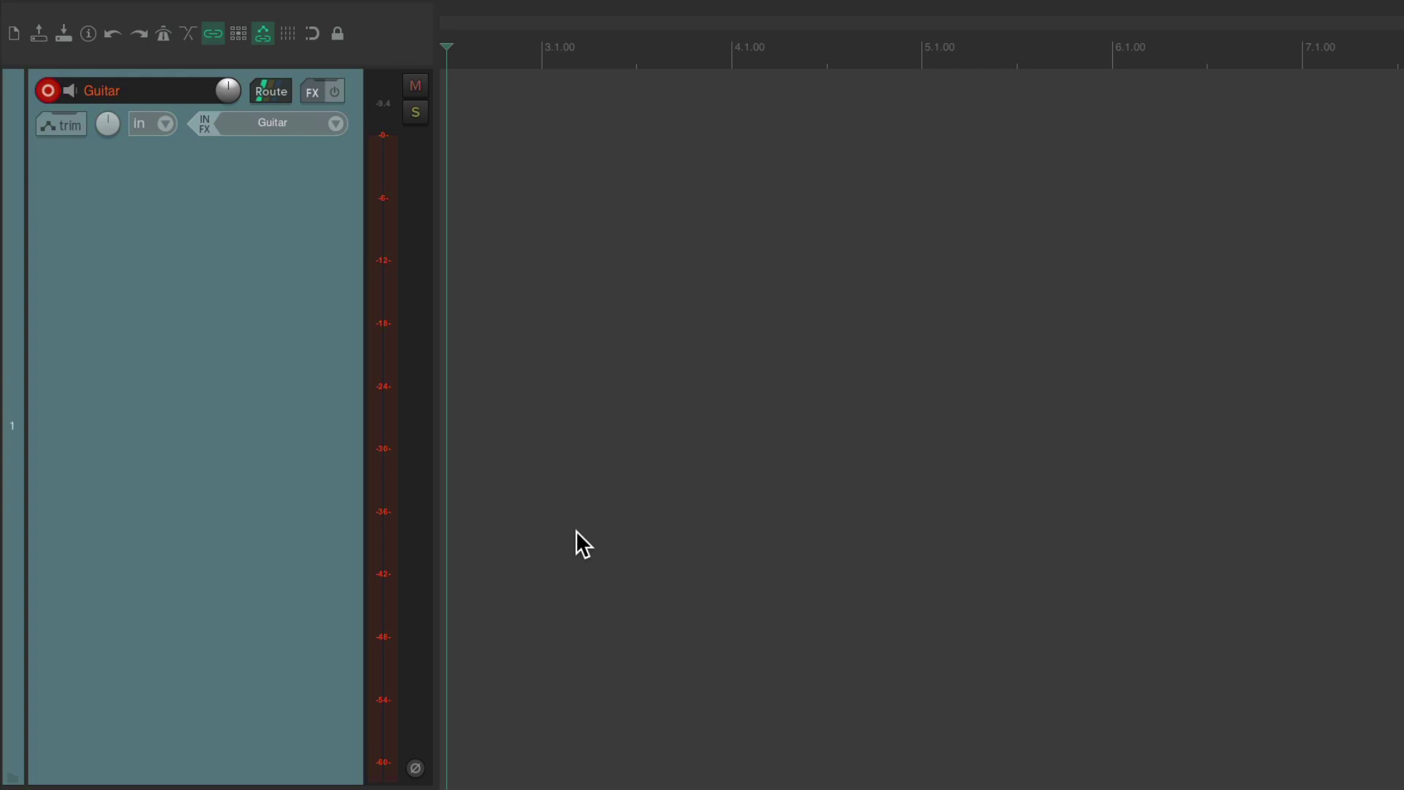
- Record and discard two test takes on the Guitar track, then reopen the 'stop'-filtered Actions list
key(d)
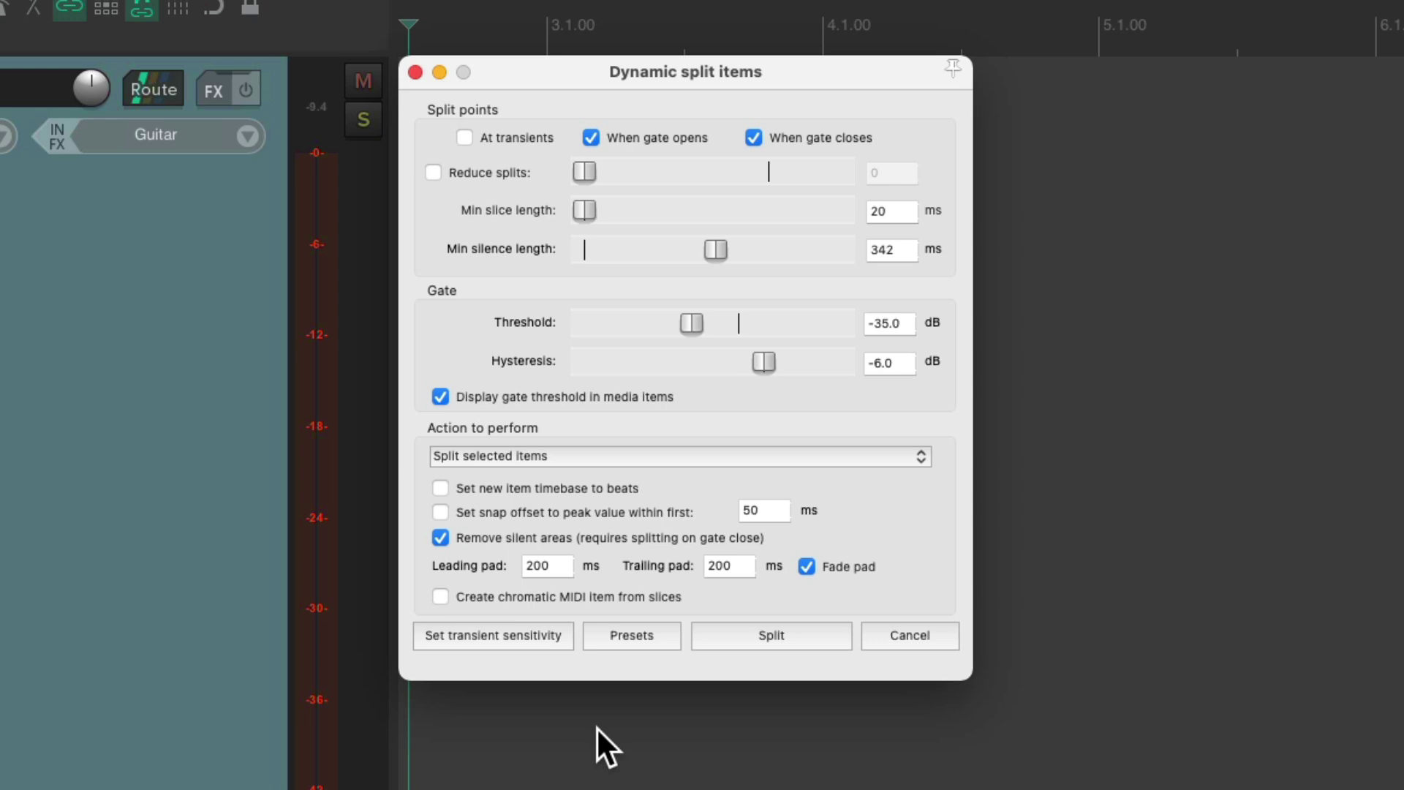
key(Escape)
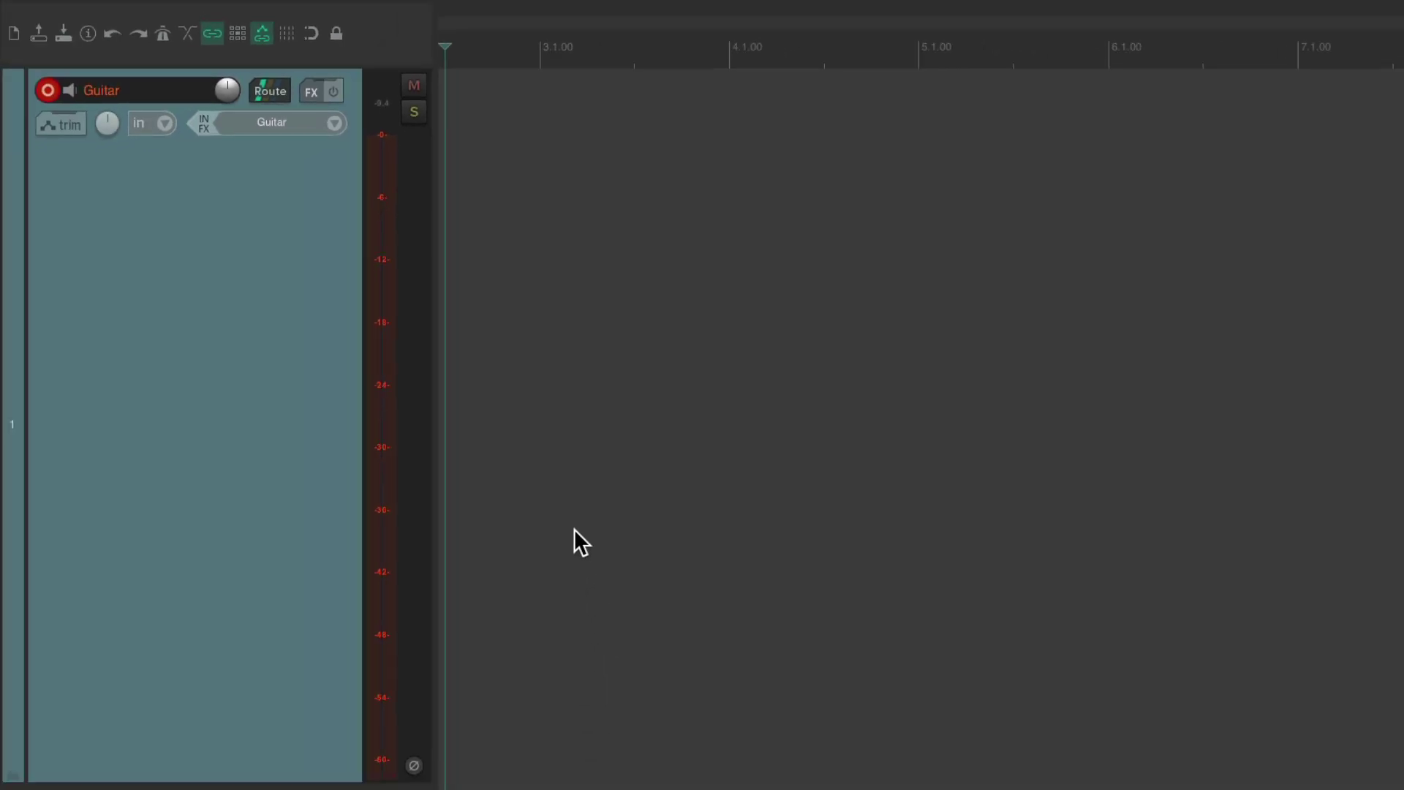
key(ctrl+r)
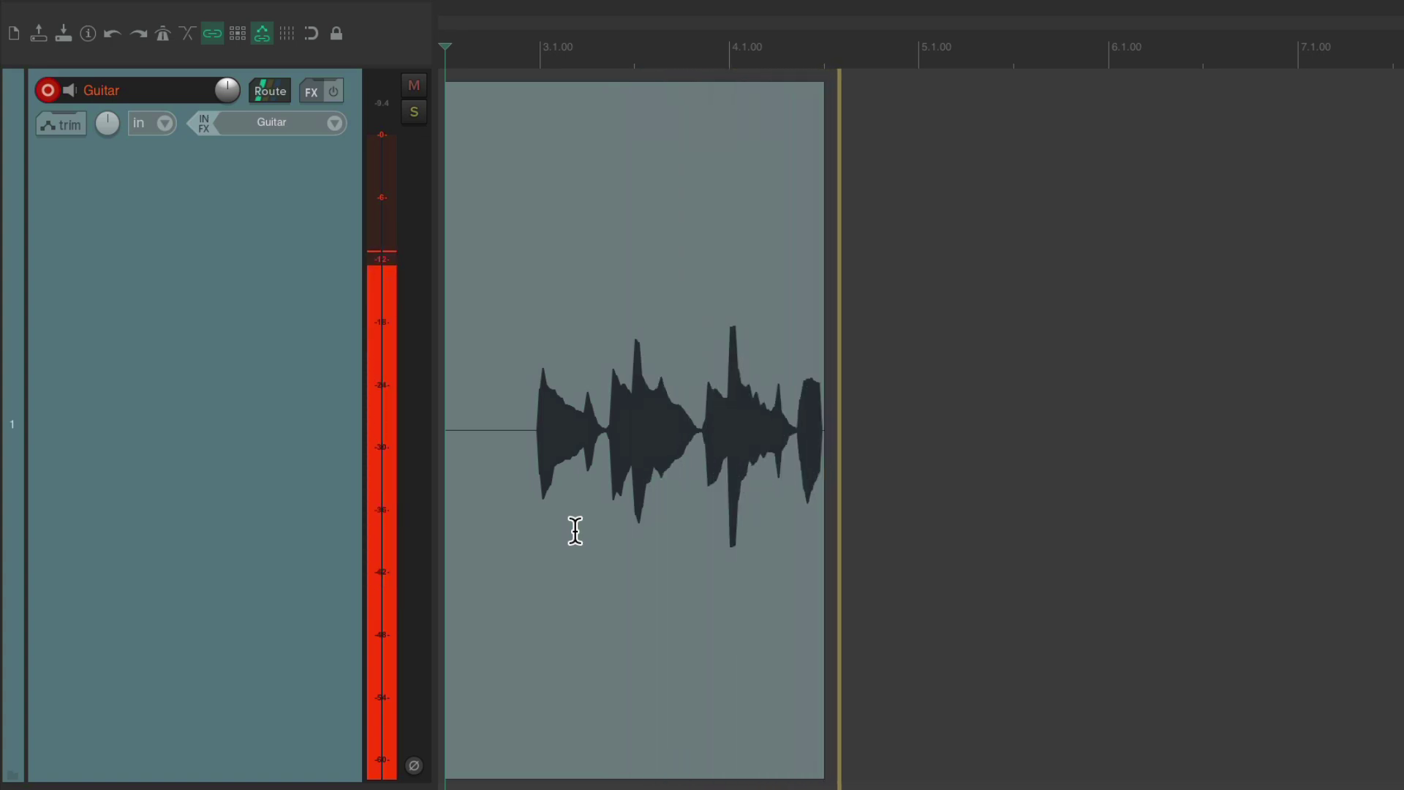
key(ctrl+BackSpace)
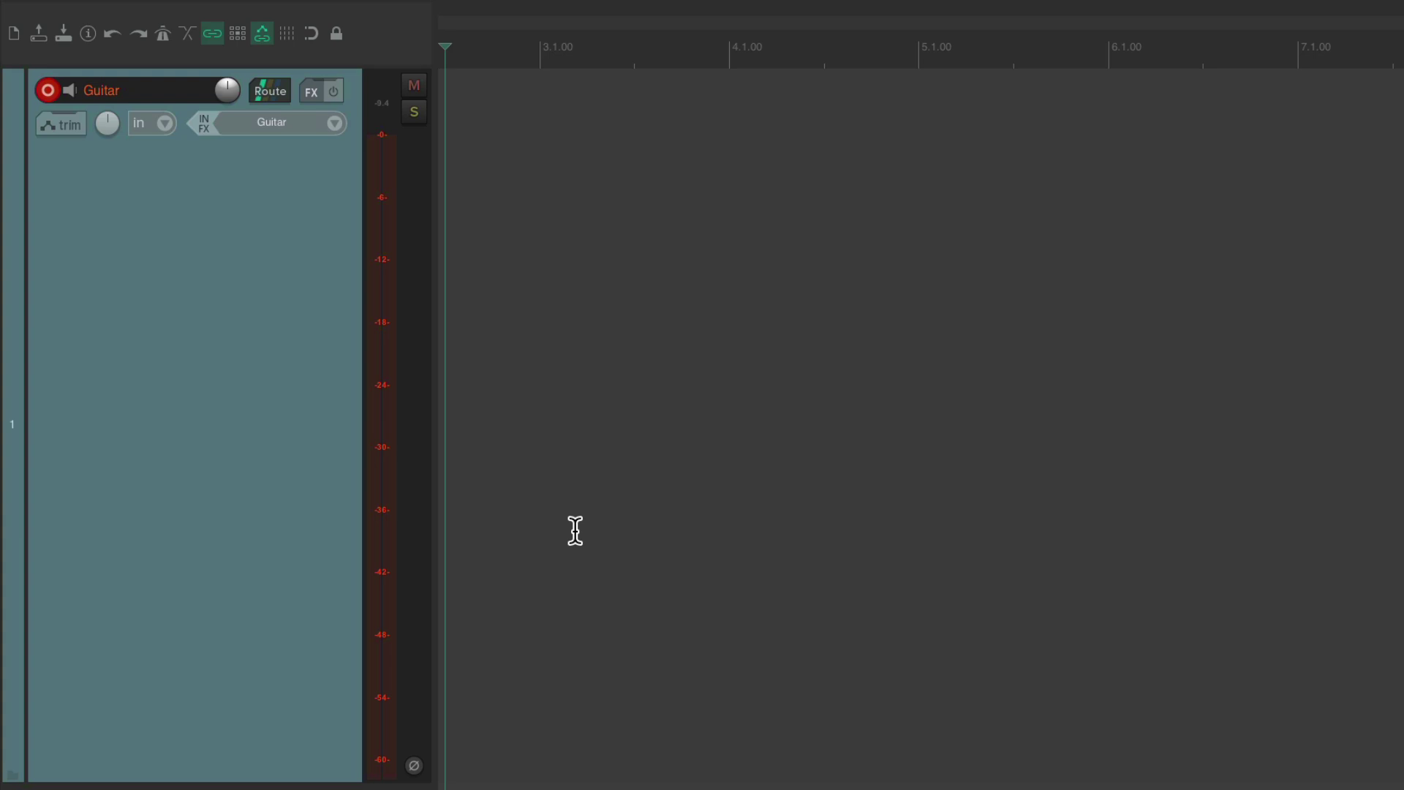
key(ctrl+r)
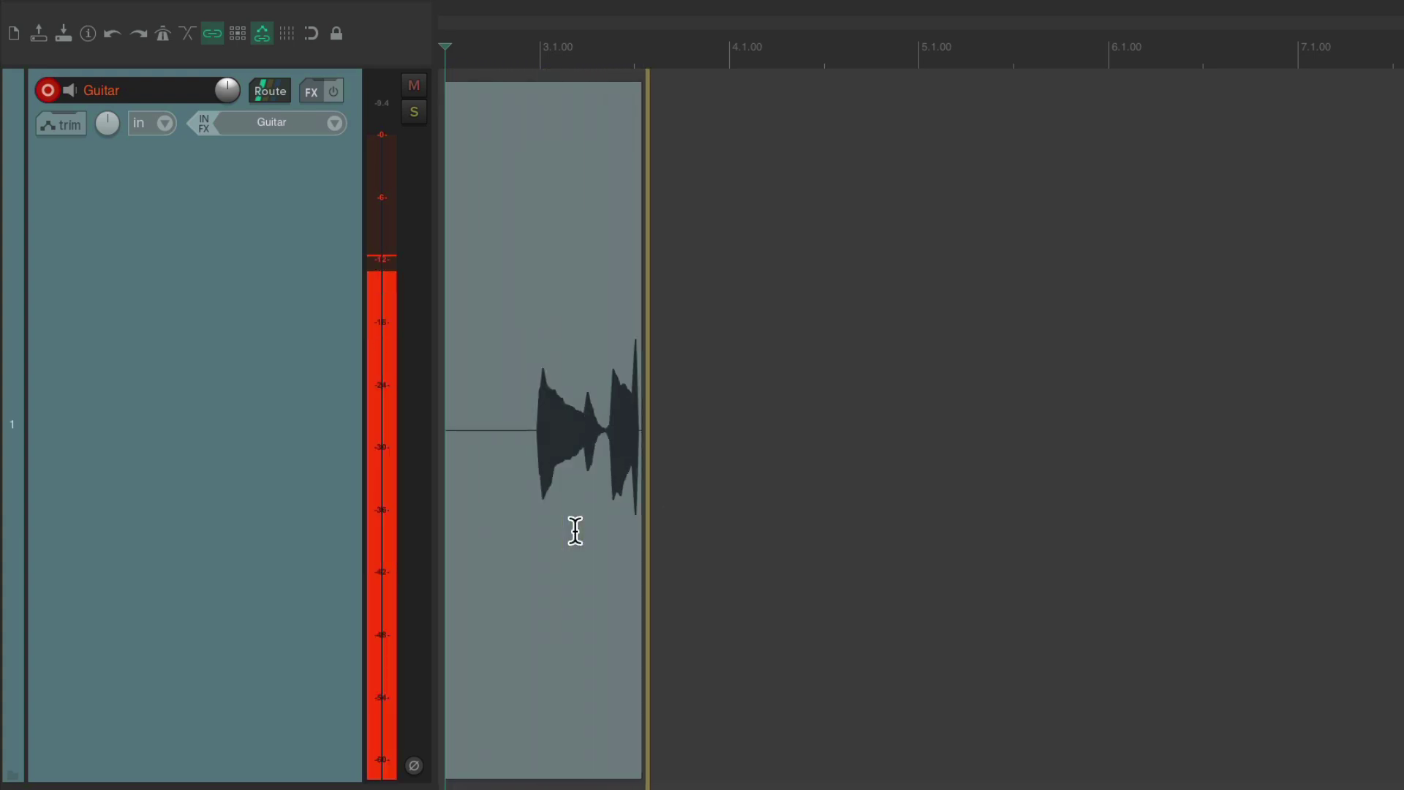
key(space)
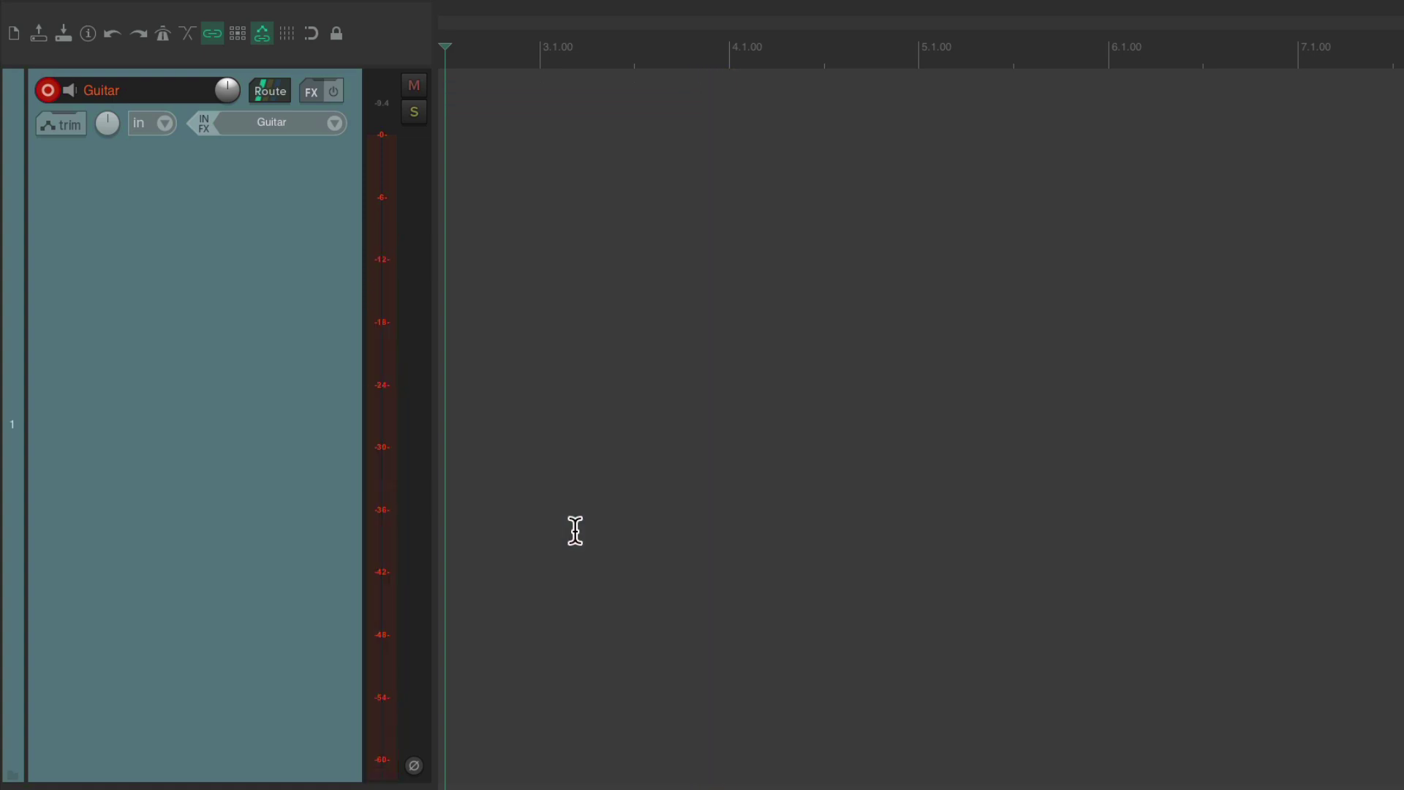
key(question)
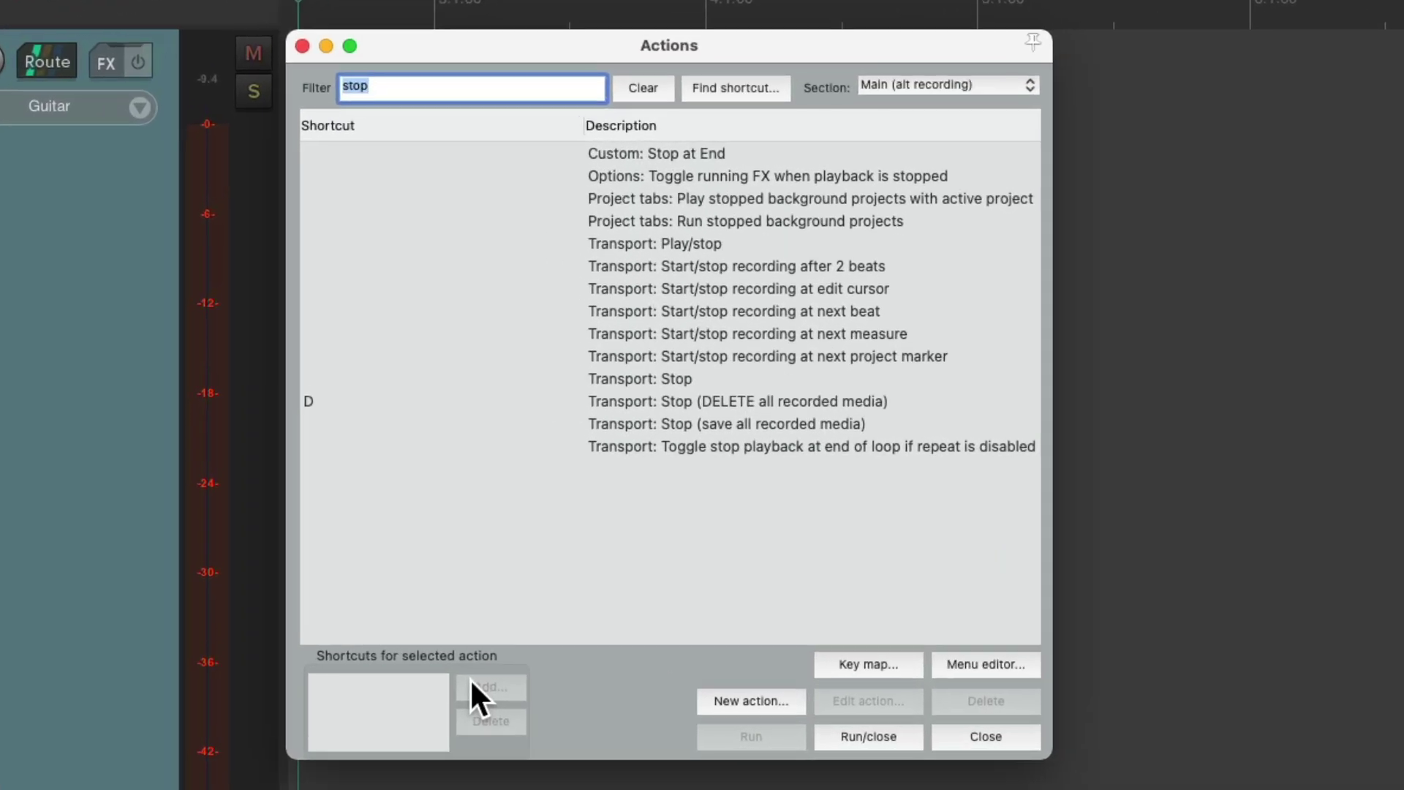
- Assign shortcut S to 'Transport: Stop (save all recorded media)' and close the Actions list
click(735, 423)
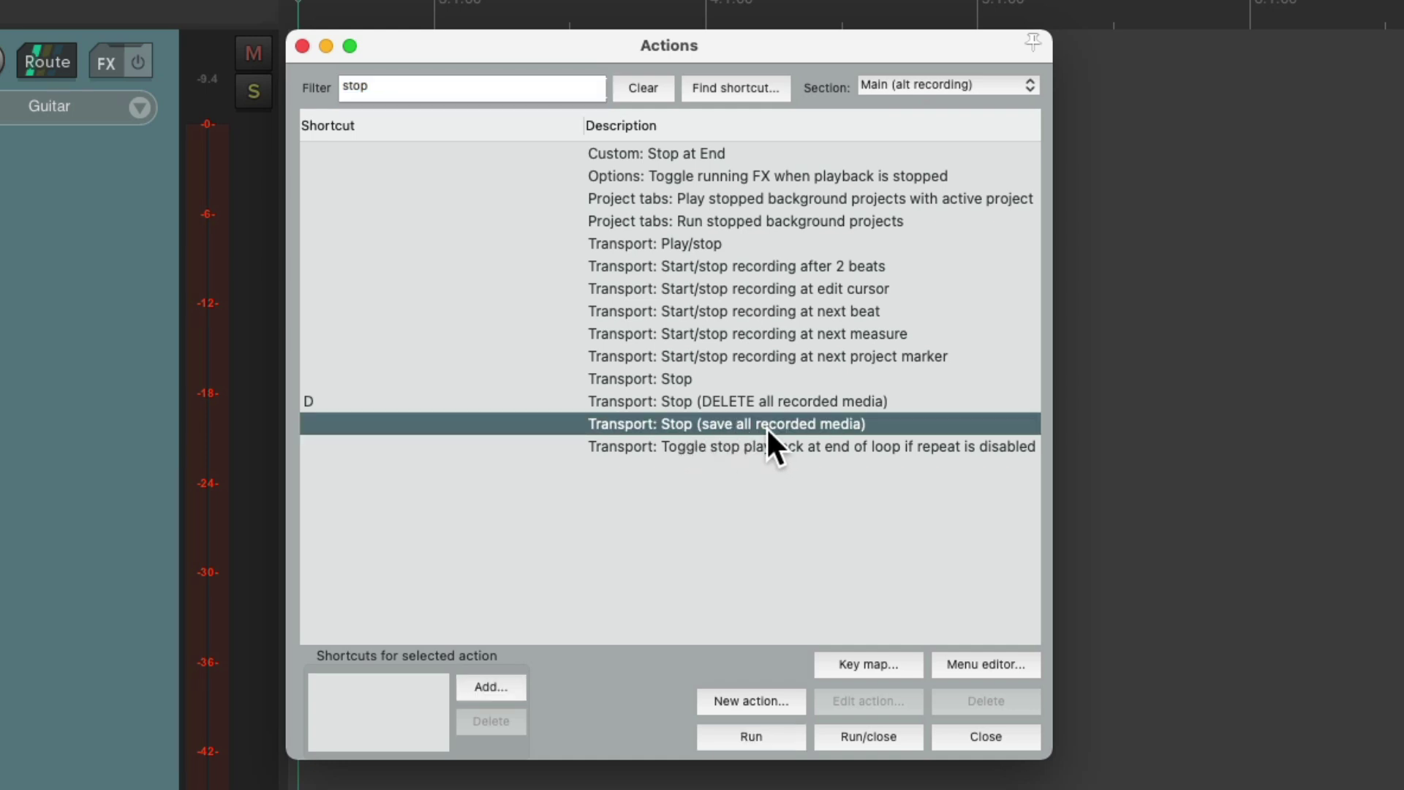
click(500, 675)
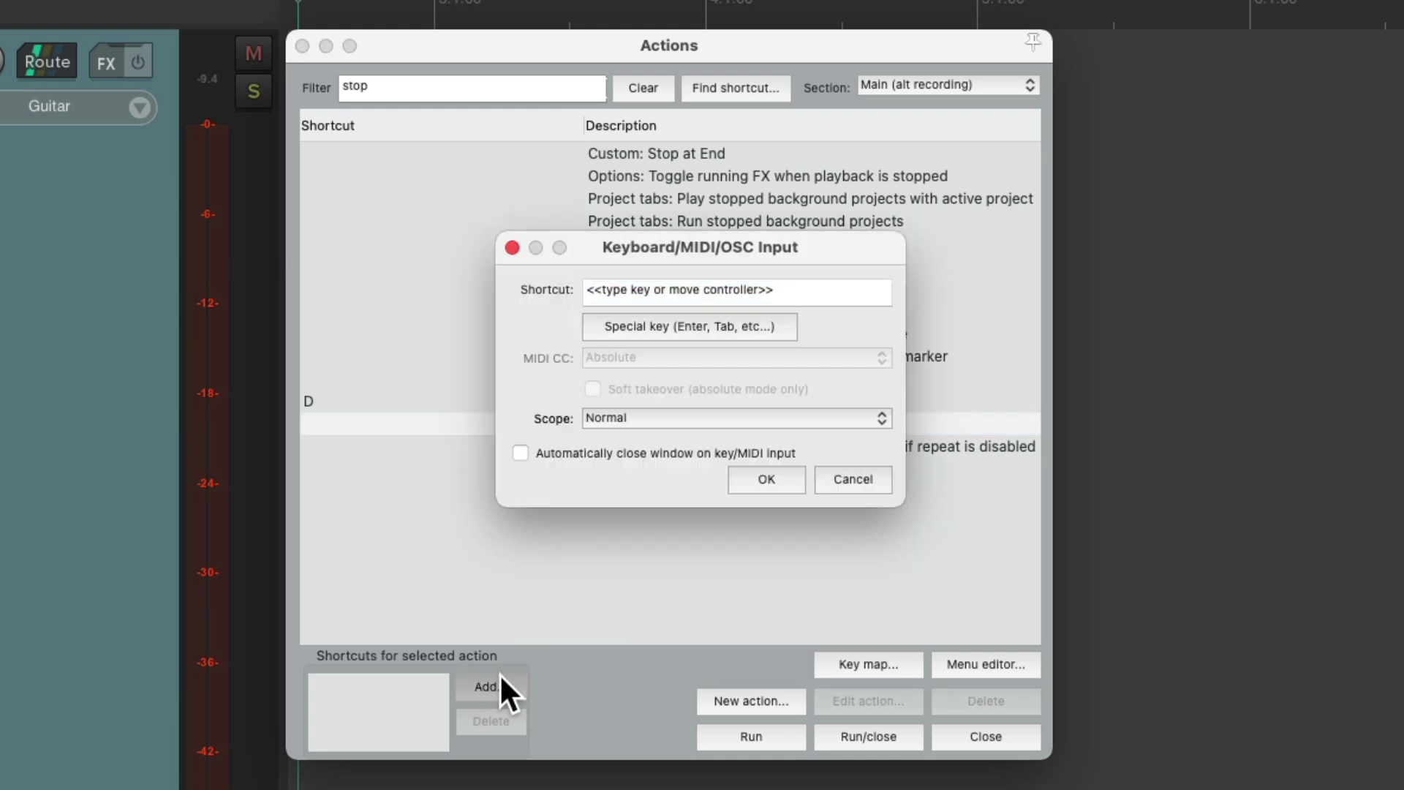
key(s)
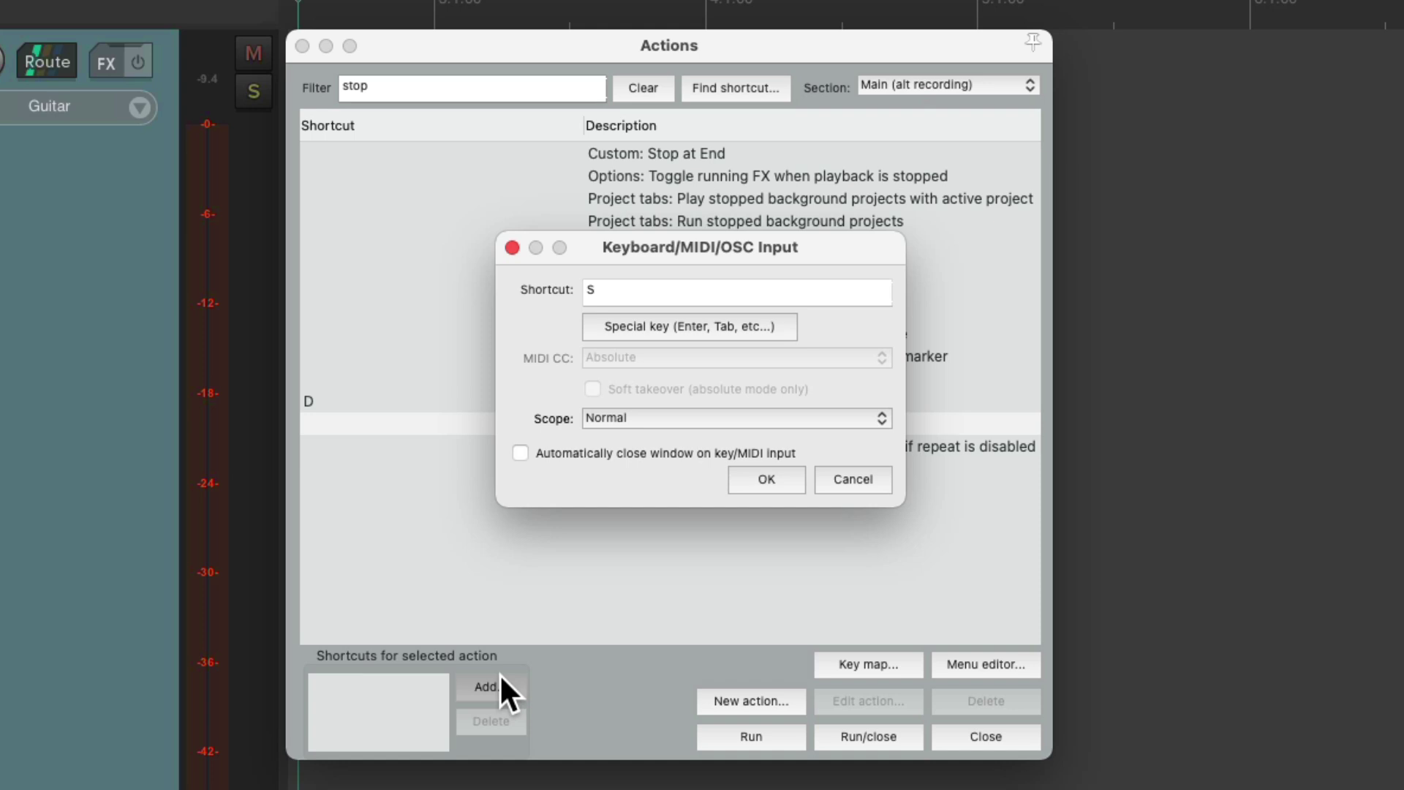
key(Return)
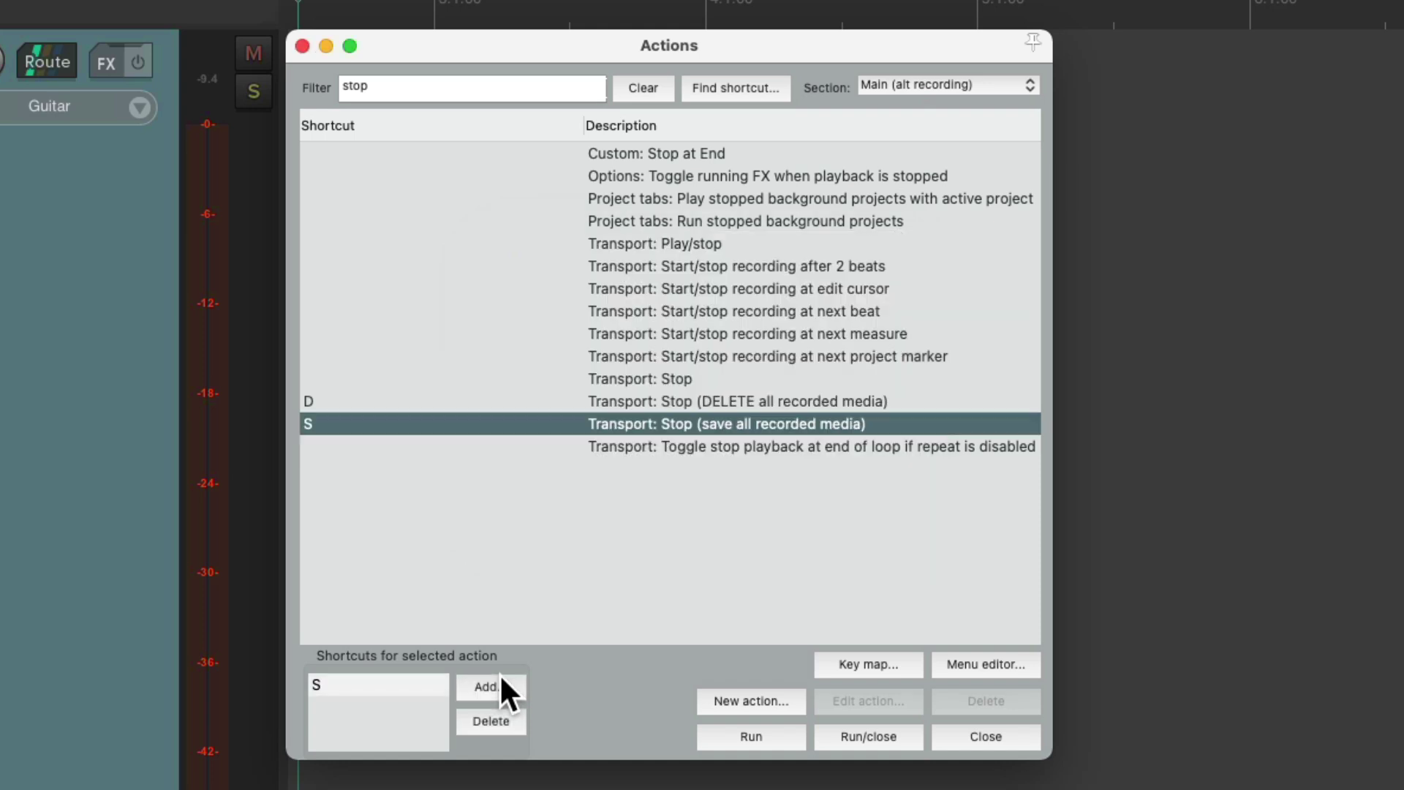
key(Escape)
- Draw an empty MIDI item on the Guitar track, split it twice, then undo it
mouse_move(541, 325)
mouse_down()
mouse_move(670, 322)
mouse_move(1019, 381)
mouse_up()
click(704, 443)
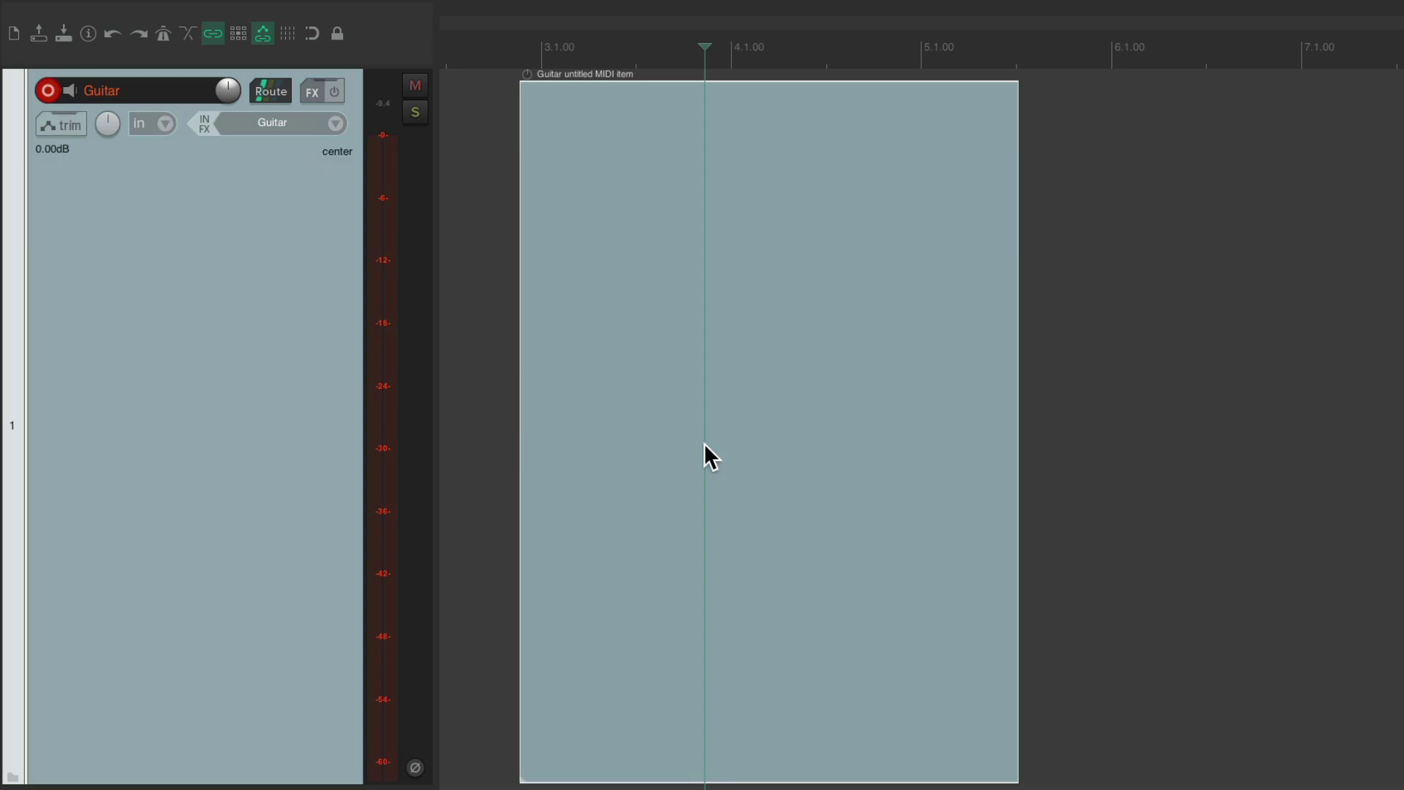
key(s)
click(800, 436)
key(s)
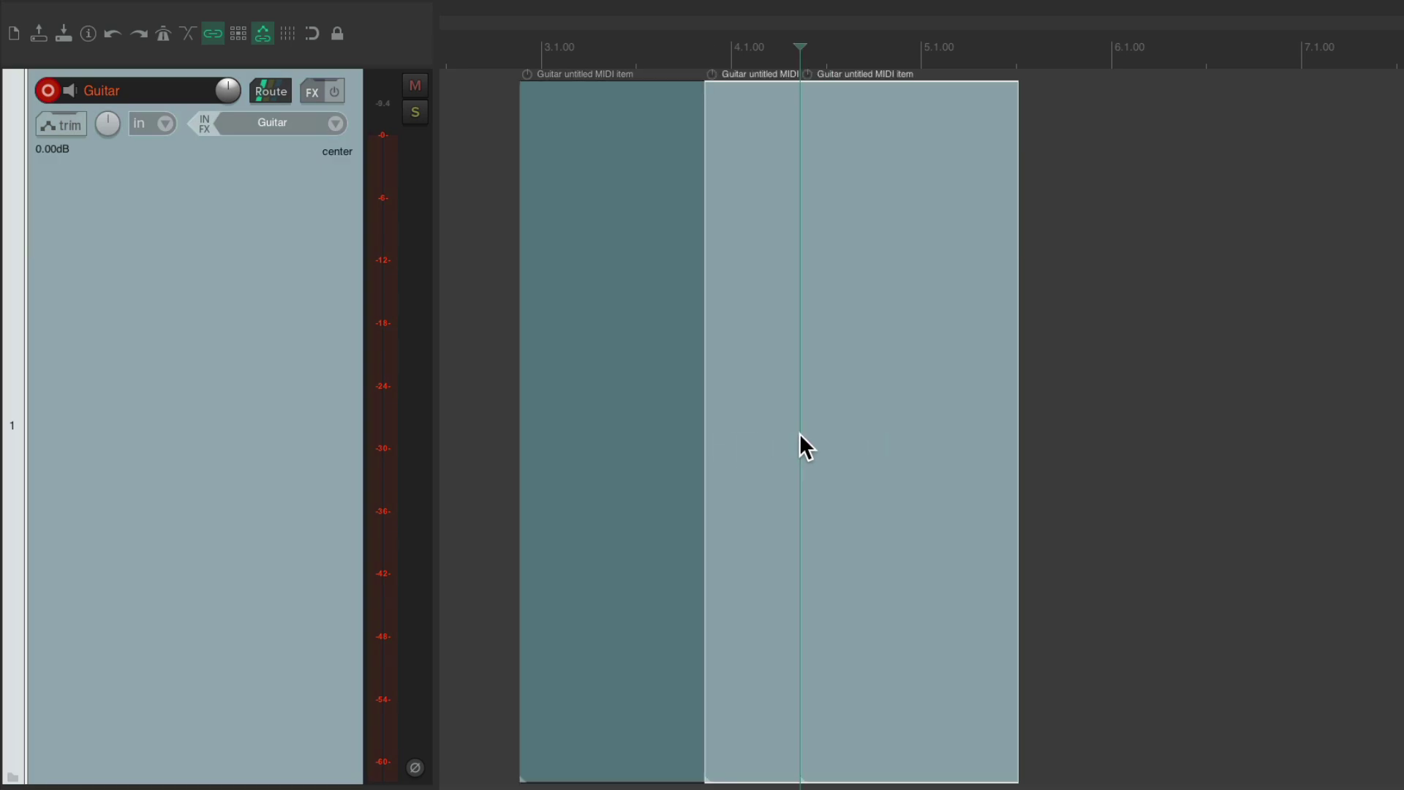
key(ctrl+z)
key(ctrl+z)
key(ctrl+z)
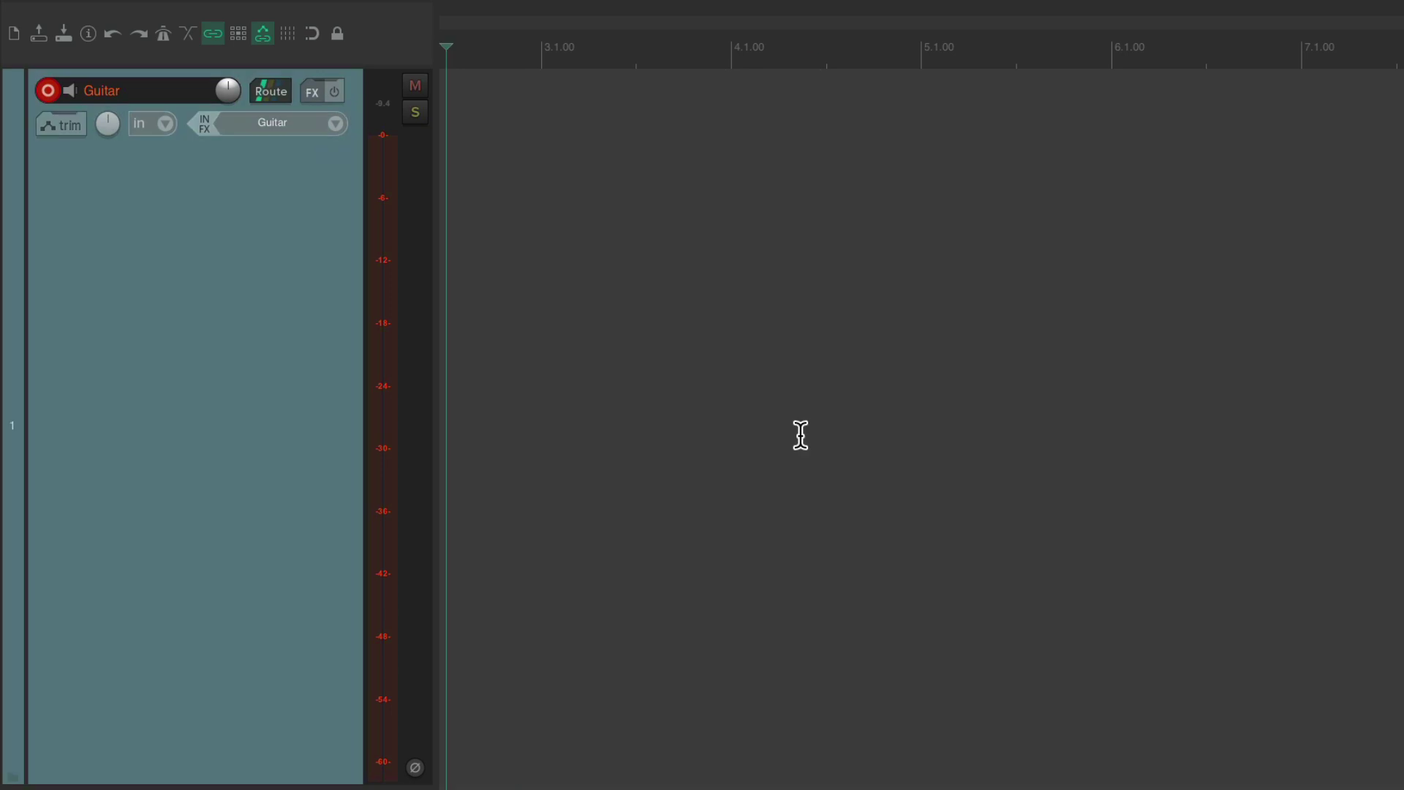
- Record takes, removing Guitar-09.wav and two discards, keeping Guitar-10.wav; then reopen the Actions list
key(ctrl+r)
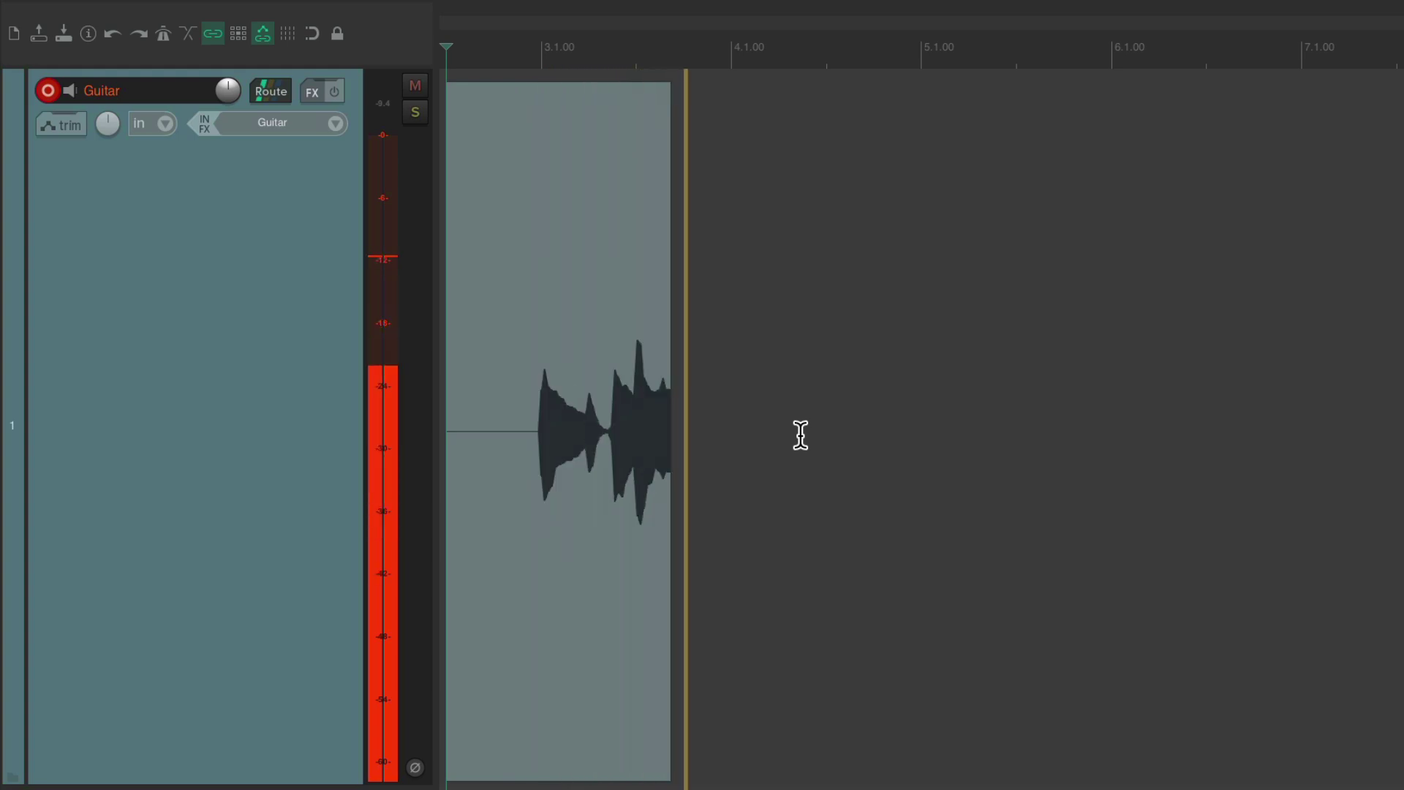
key(space)
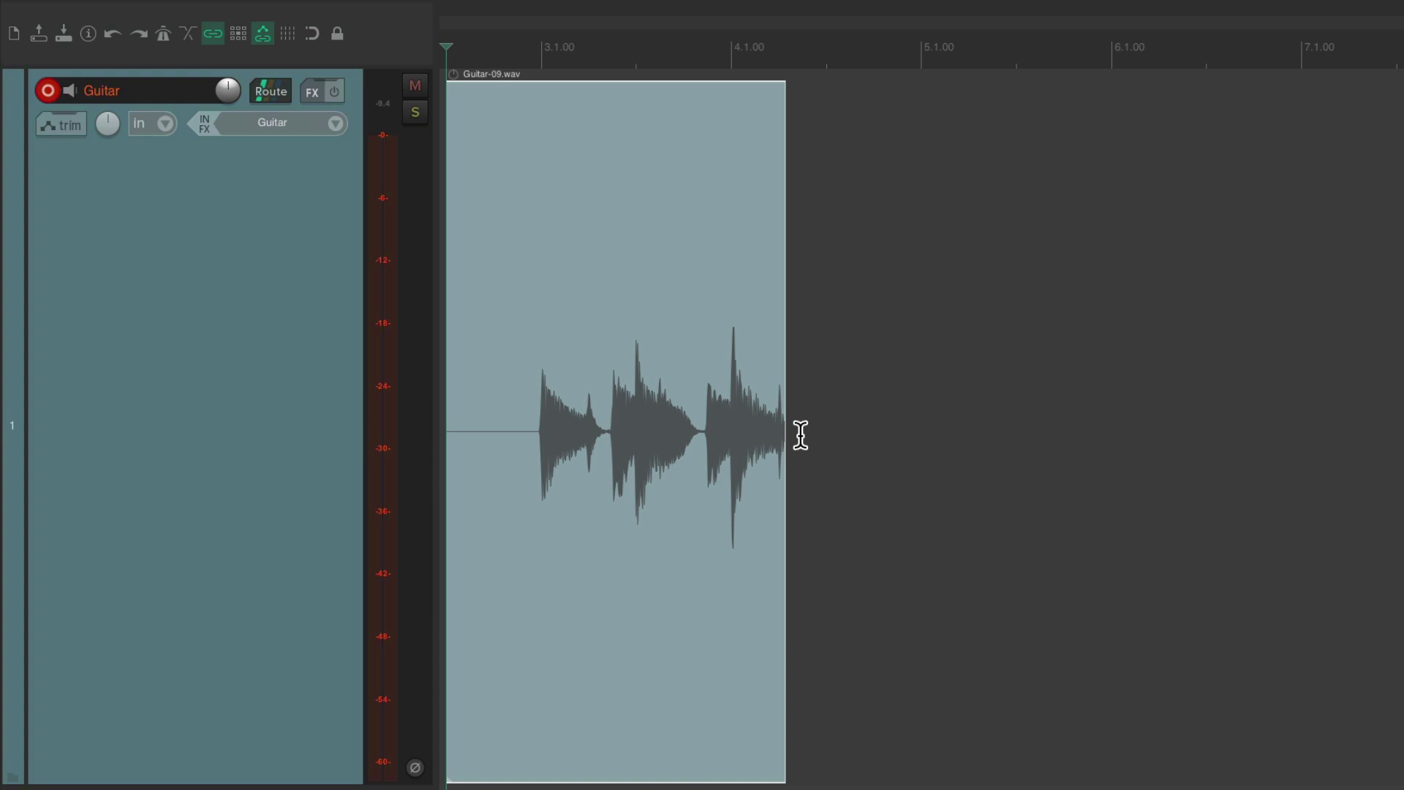
key(ctrl+z)
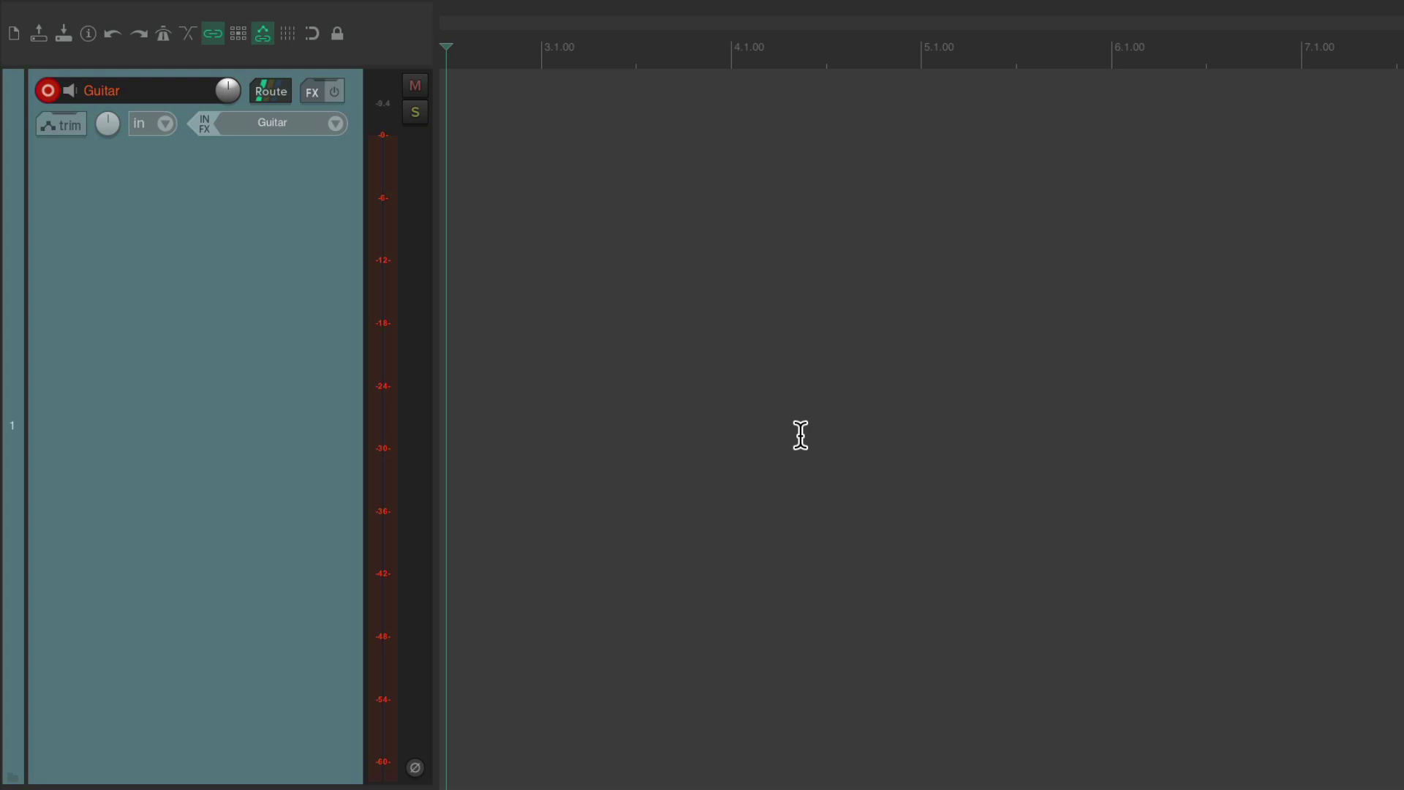
key(ctrl+r)
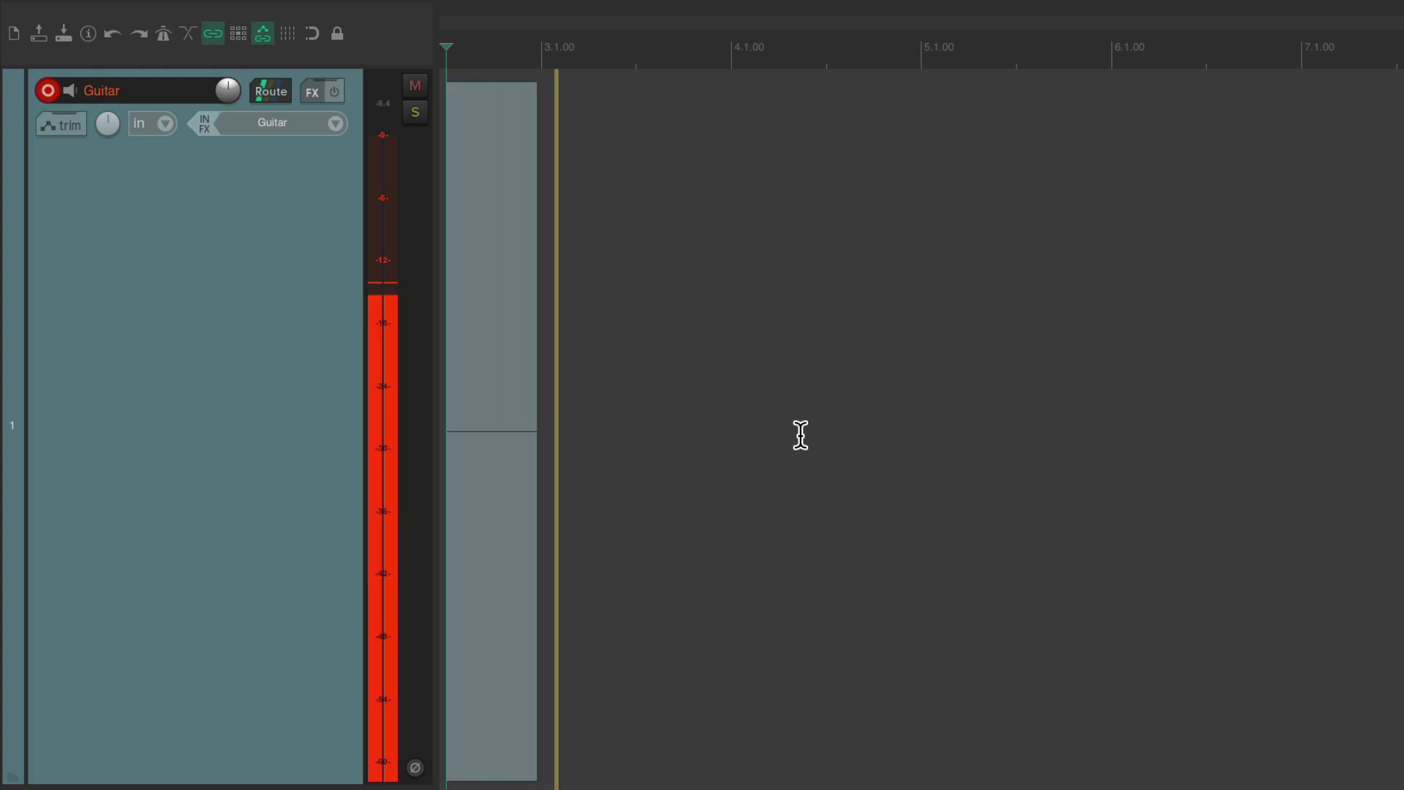
key(ctrl+Delete)
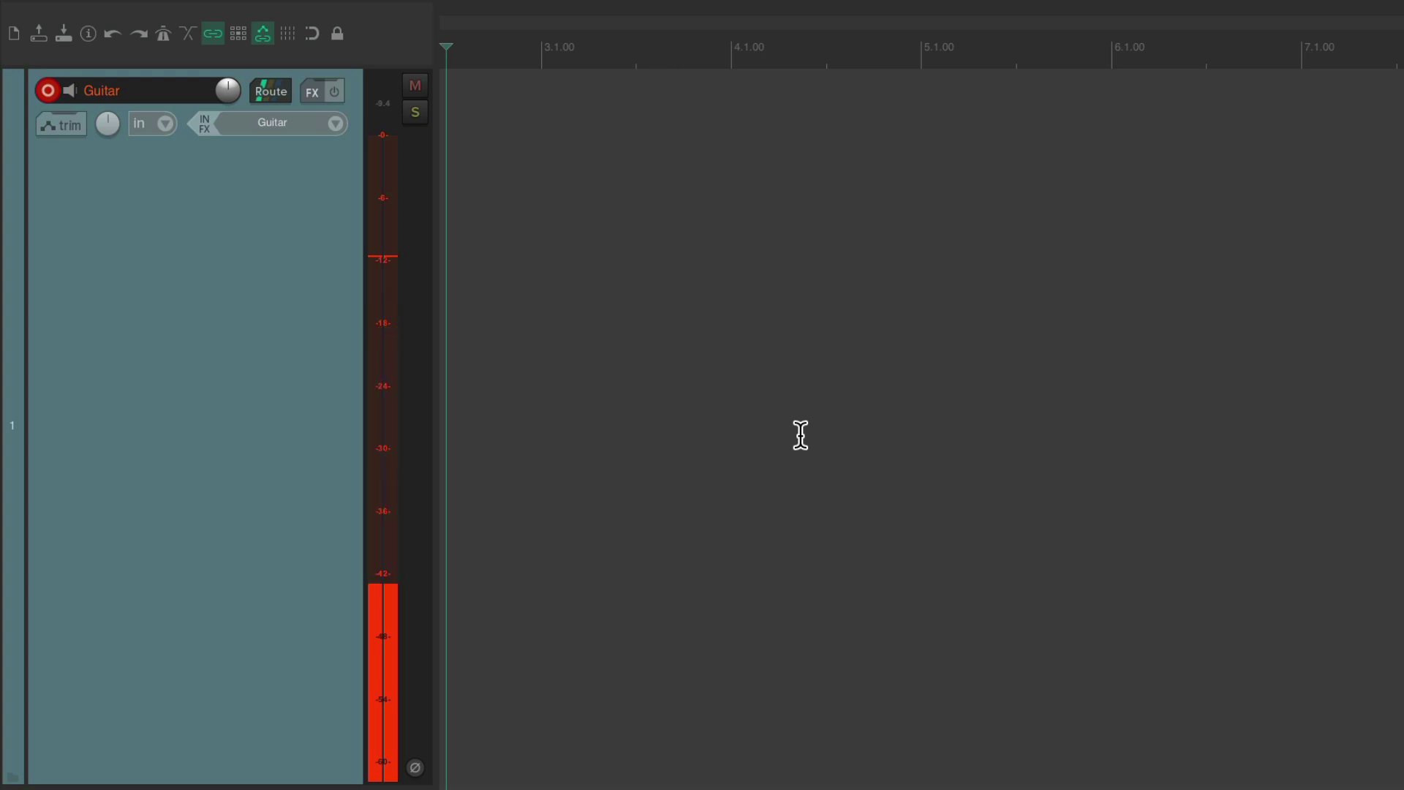
key(ctrl+r)
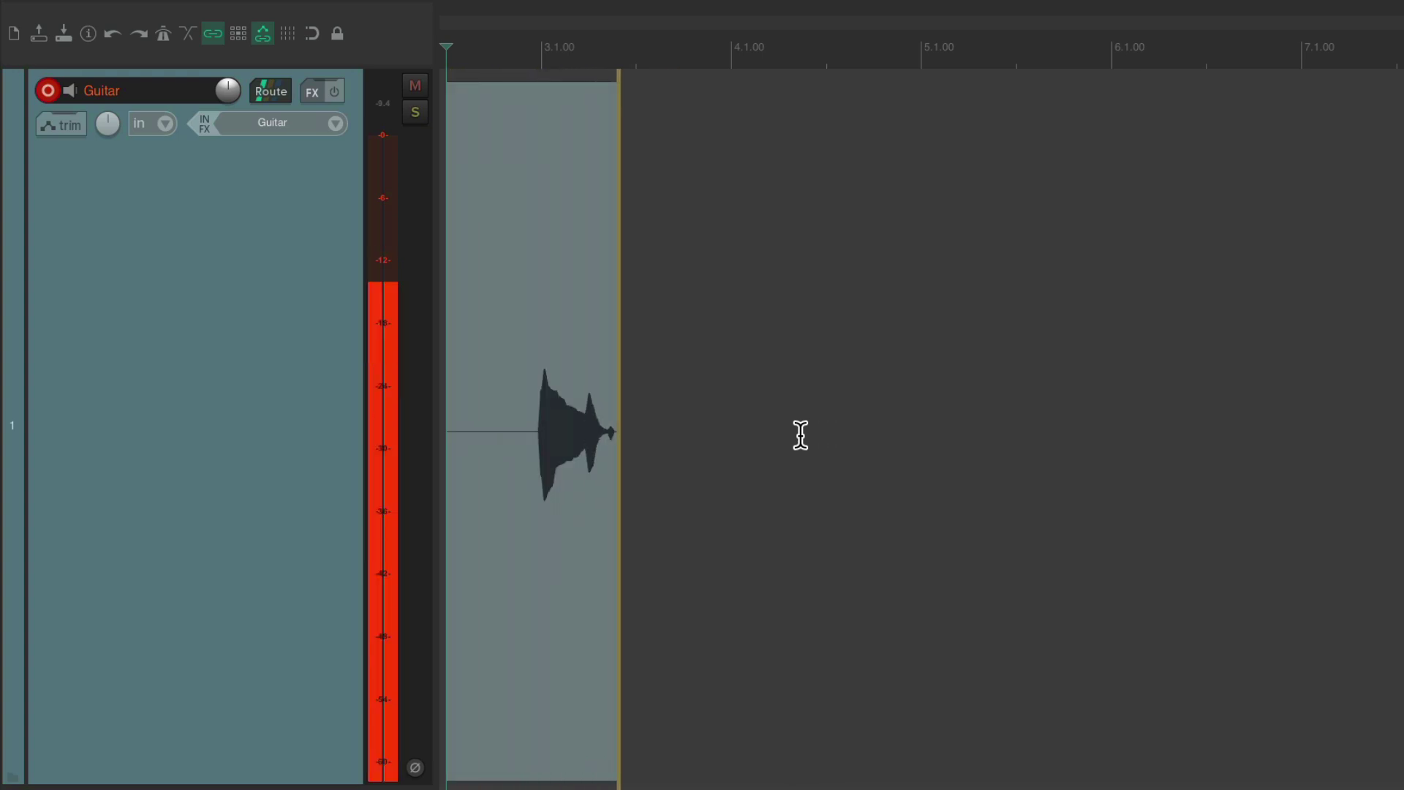
key(ctrl+Delete)
key(ctrl+r)
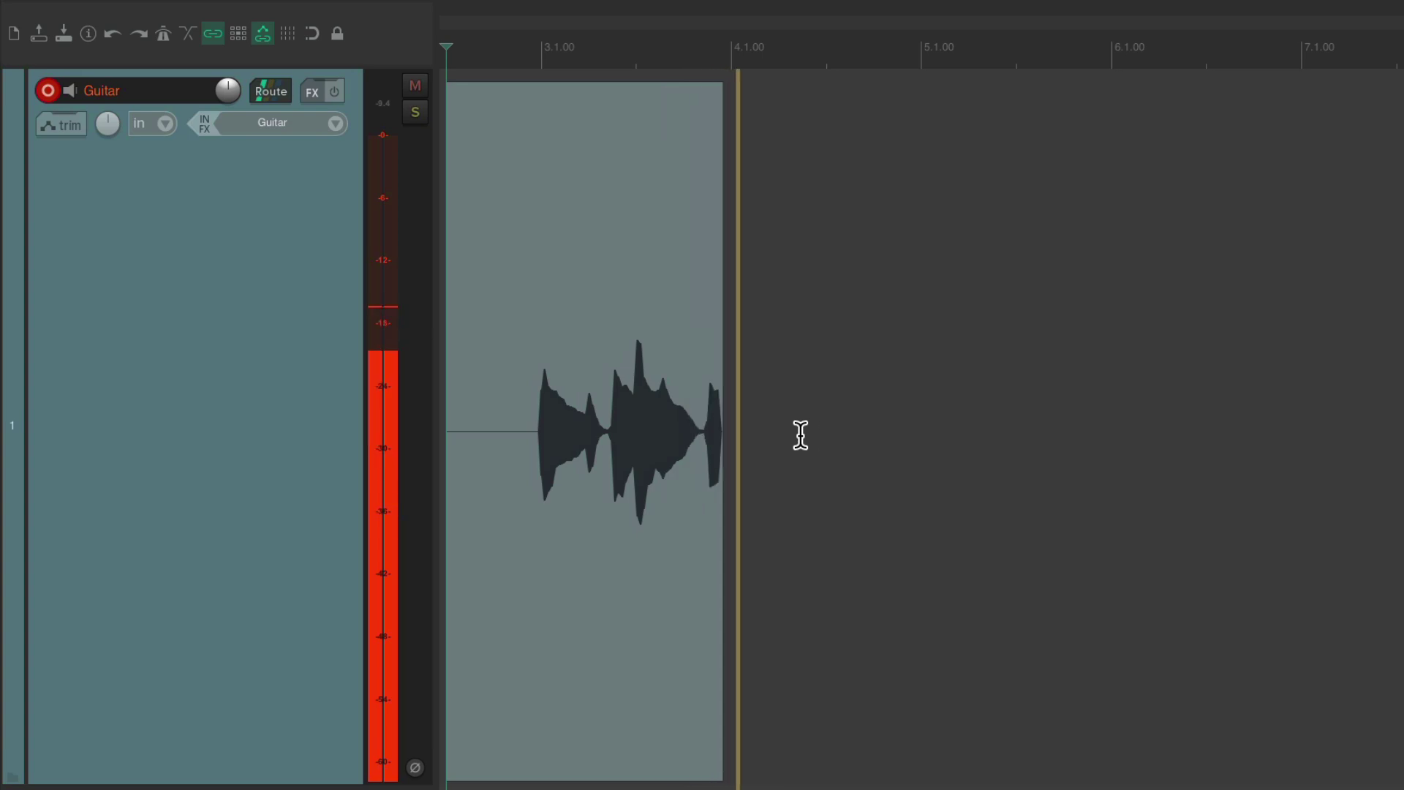
key(space)
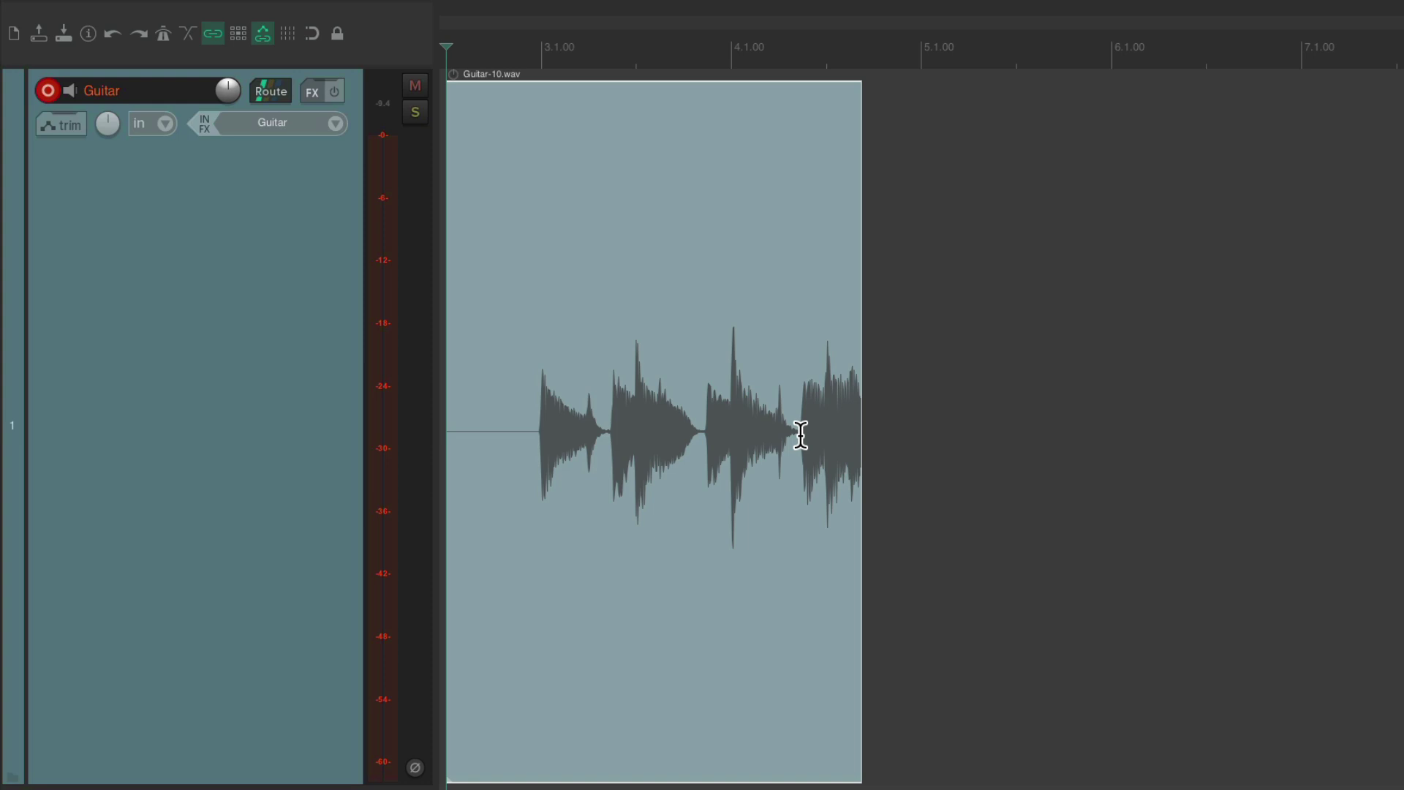
key(shift+slash)
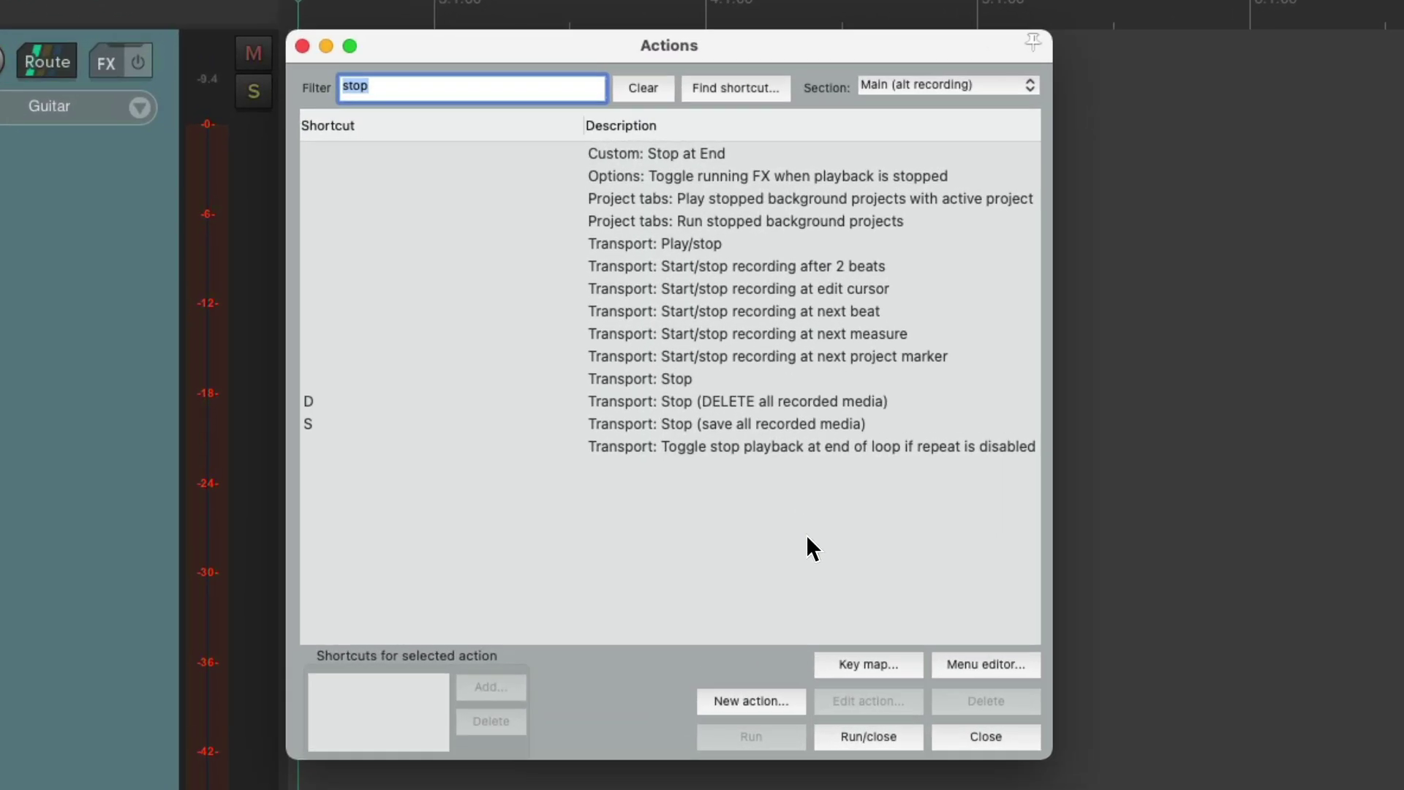
- Create custom action 'Stop - Delete - Record': stop-and-delete recorded media followed by Transport: Record
click(795, 403)
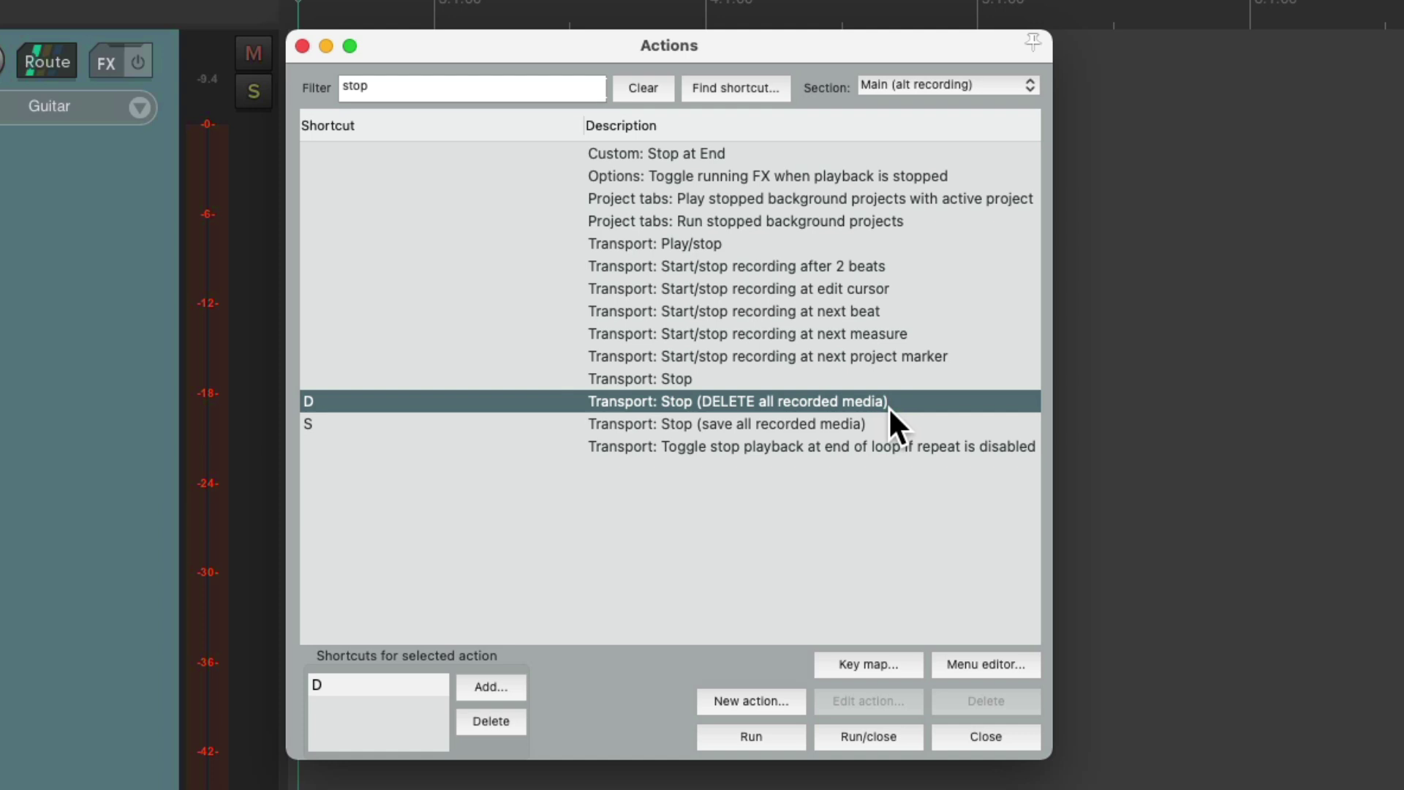
click(790, 701)
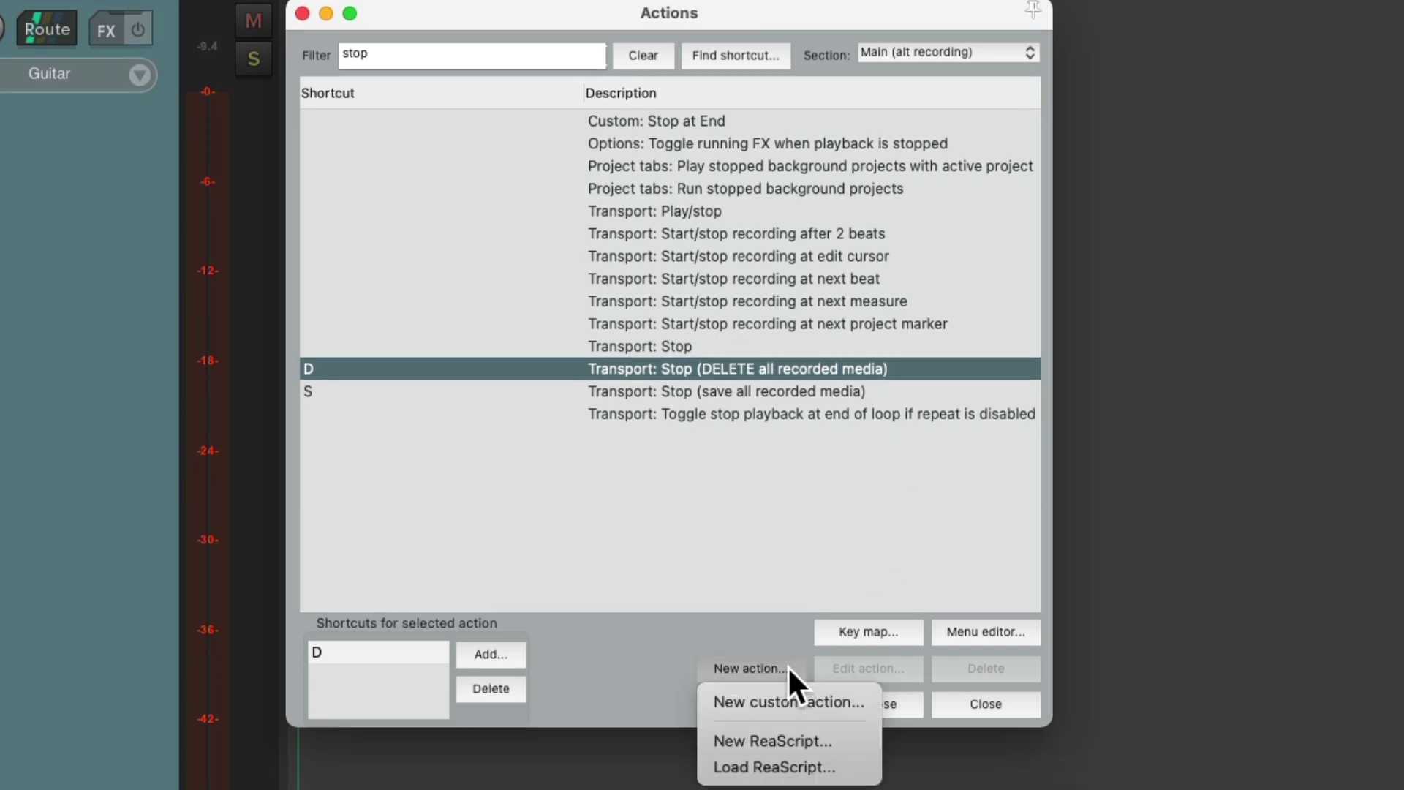
click(859, 705)
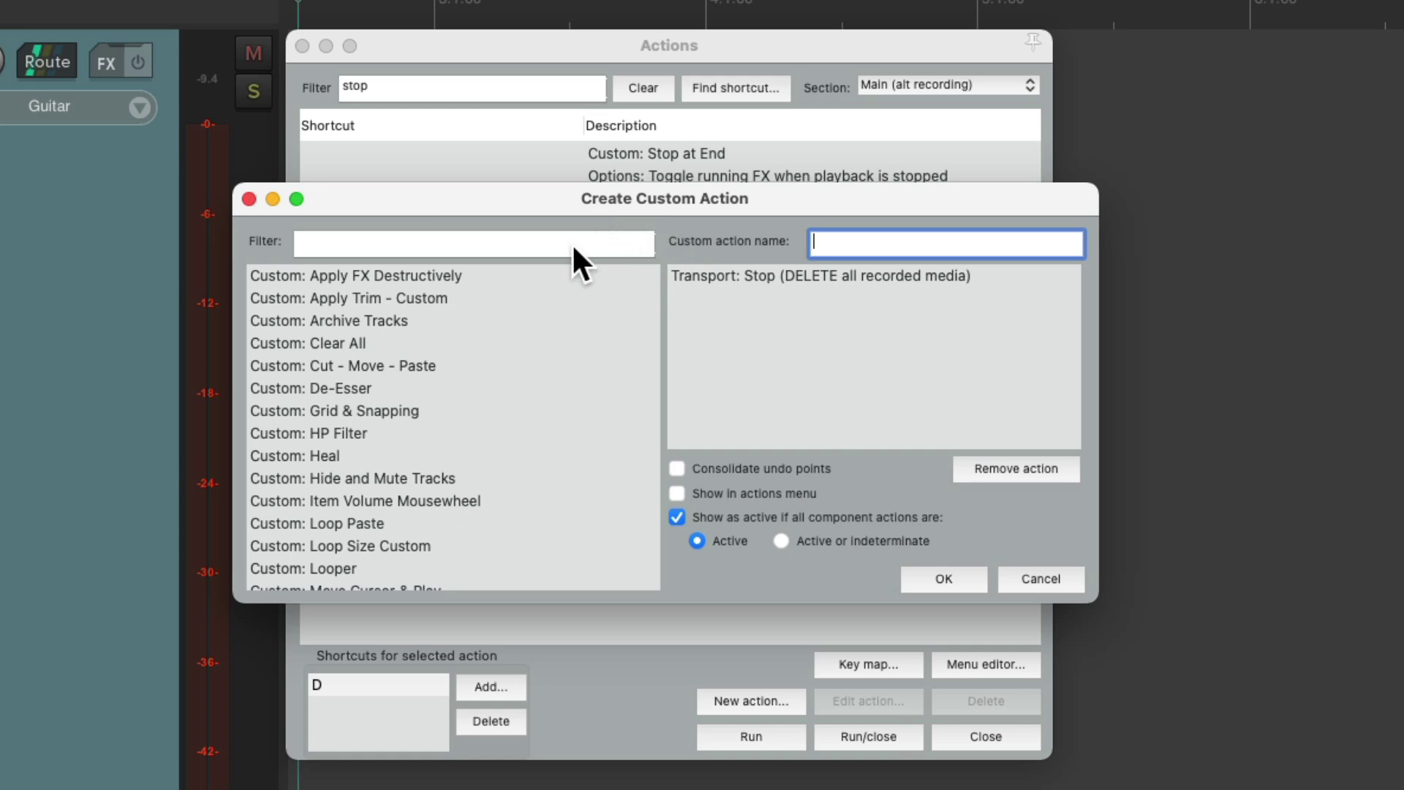
click(572, 244)
text(record trans)
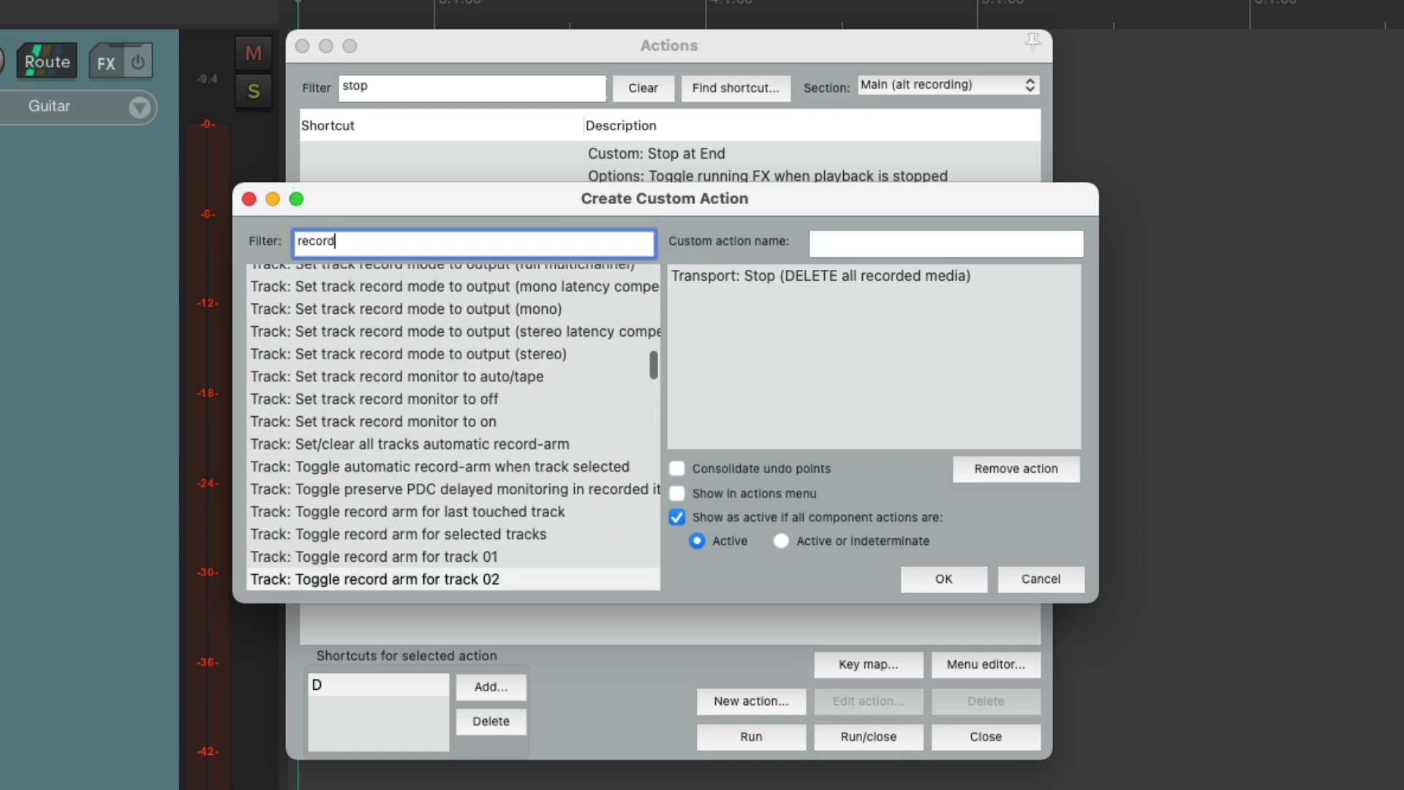
click(398, 275)
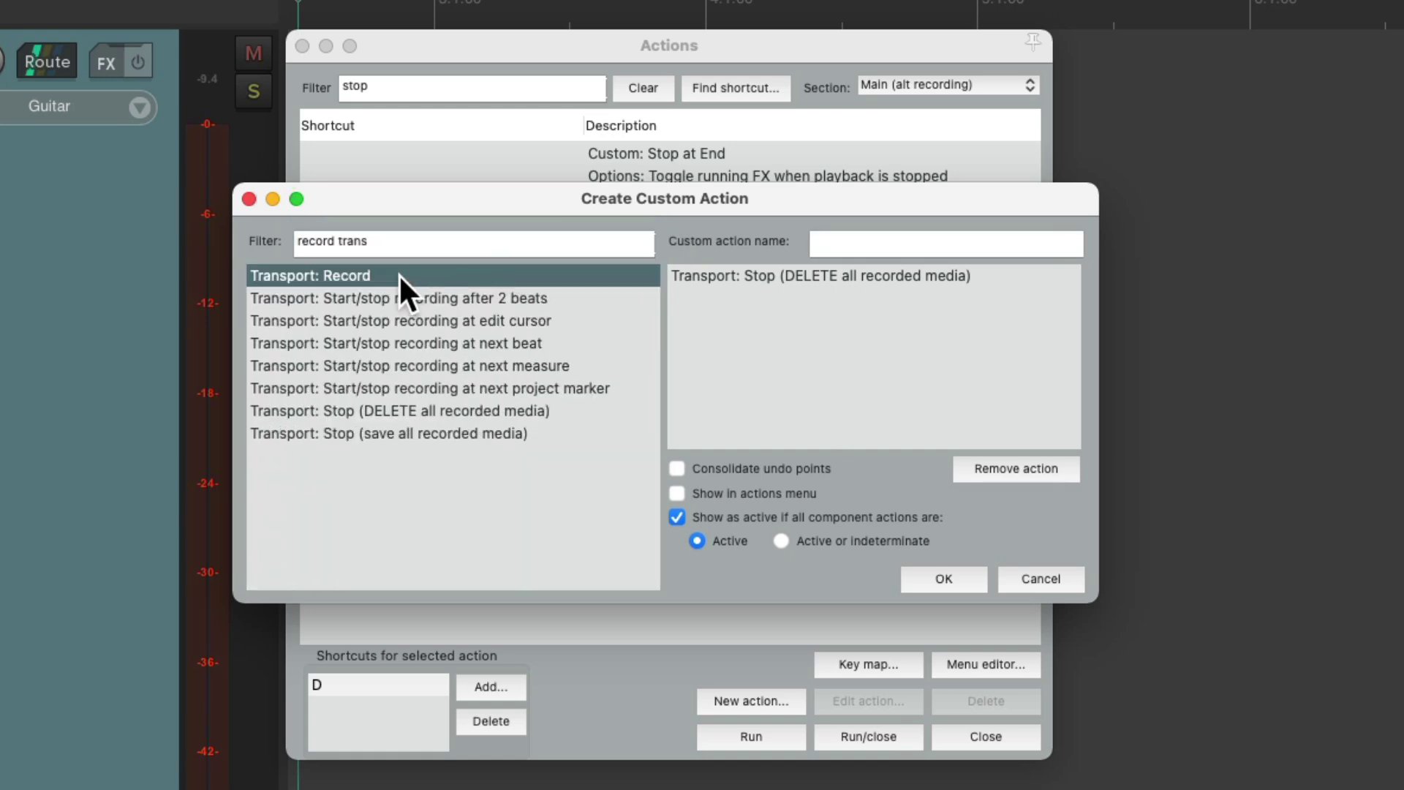
drag(359, 268, 862, 312)
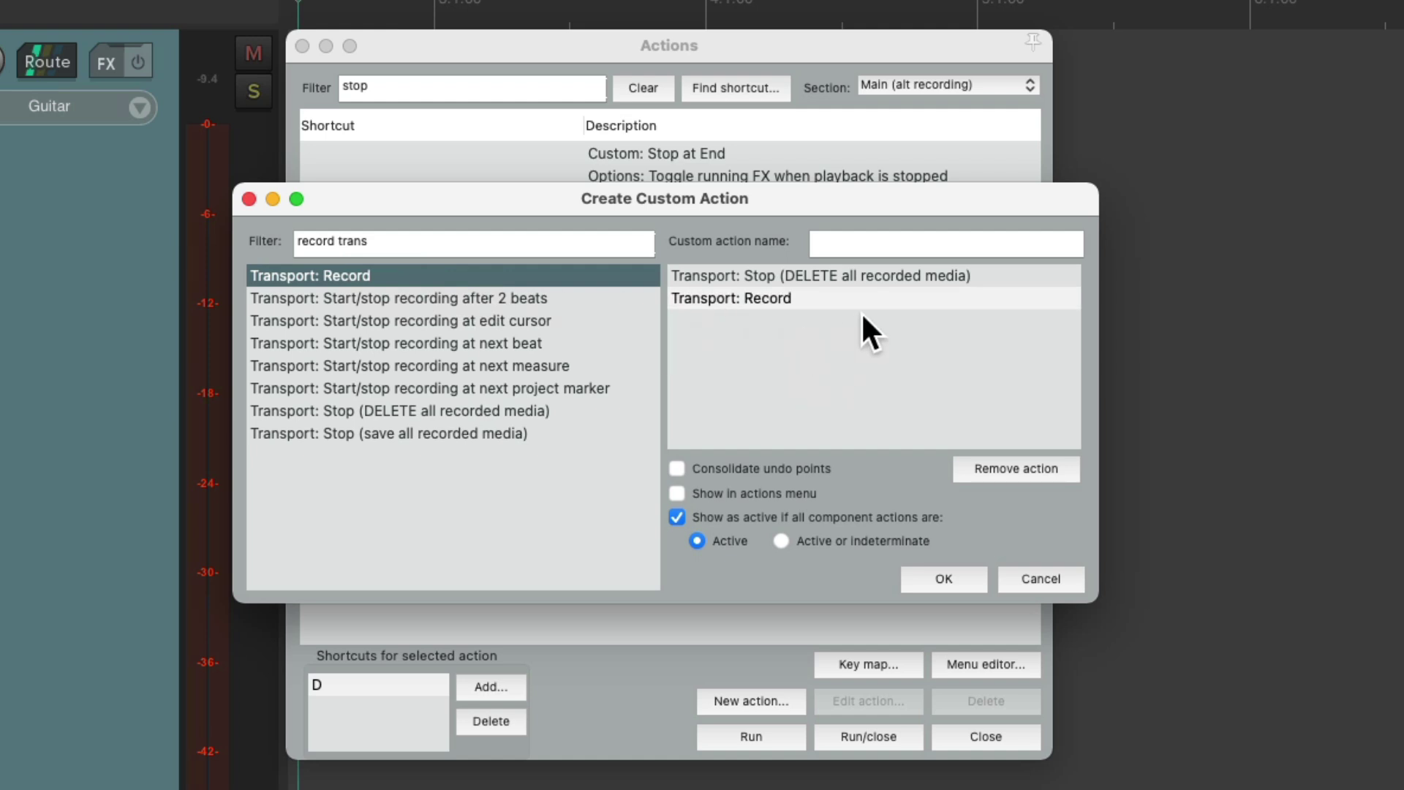
click(865, 279)
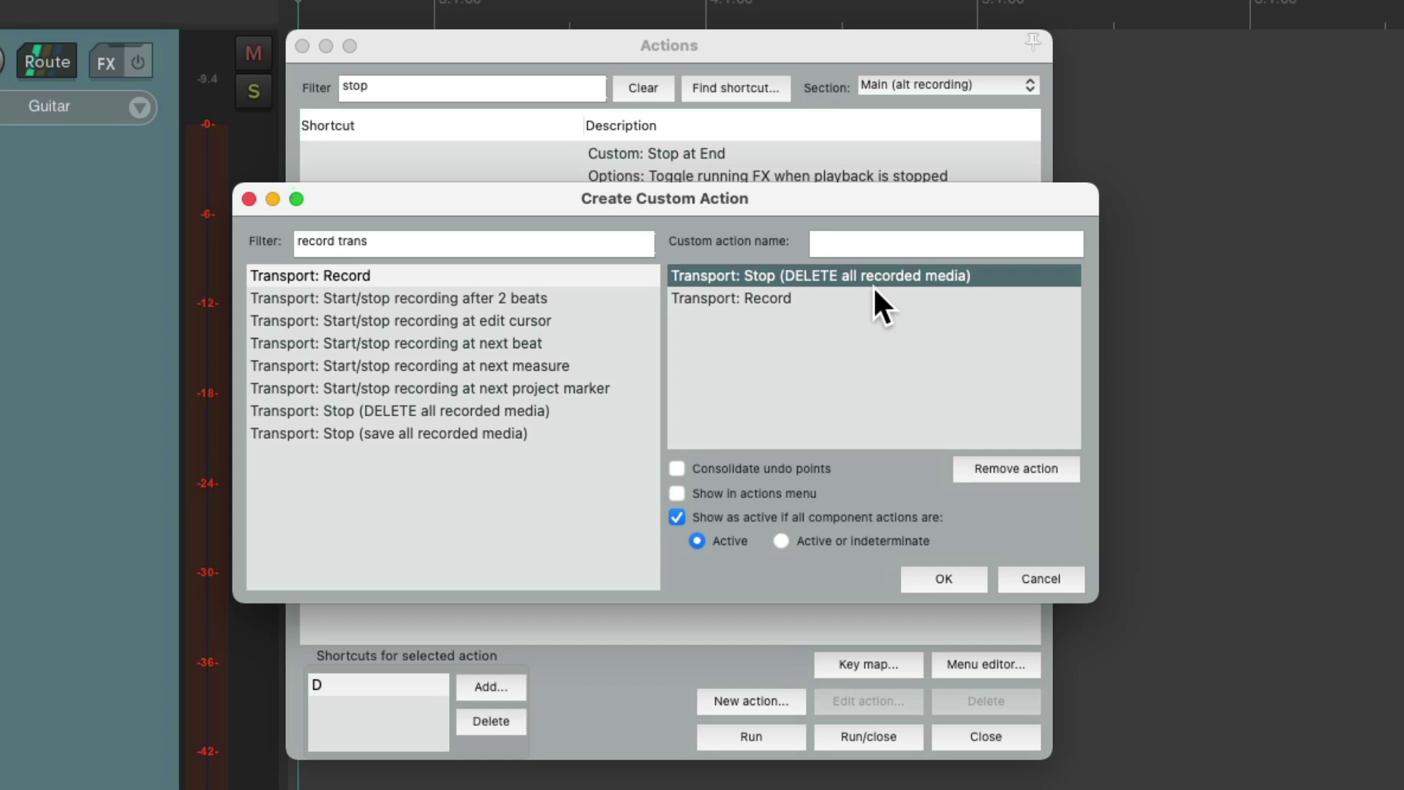
click(840, 297)
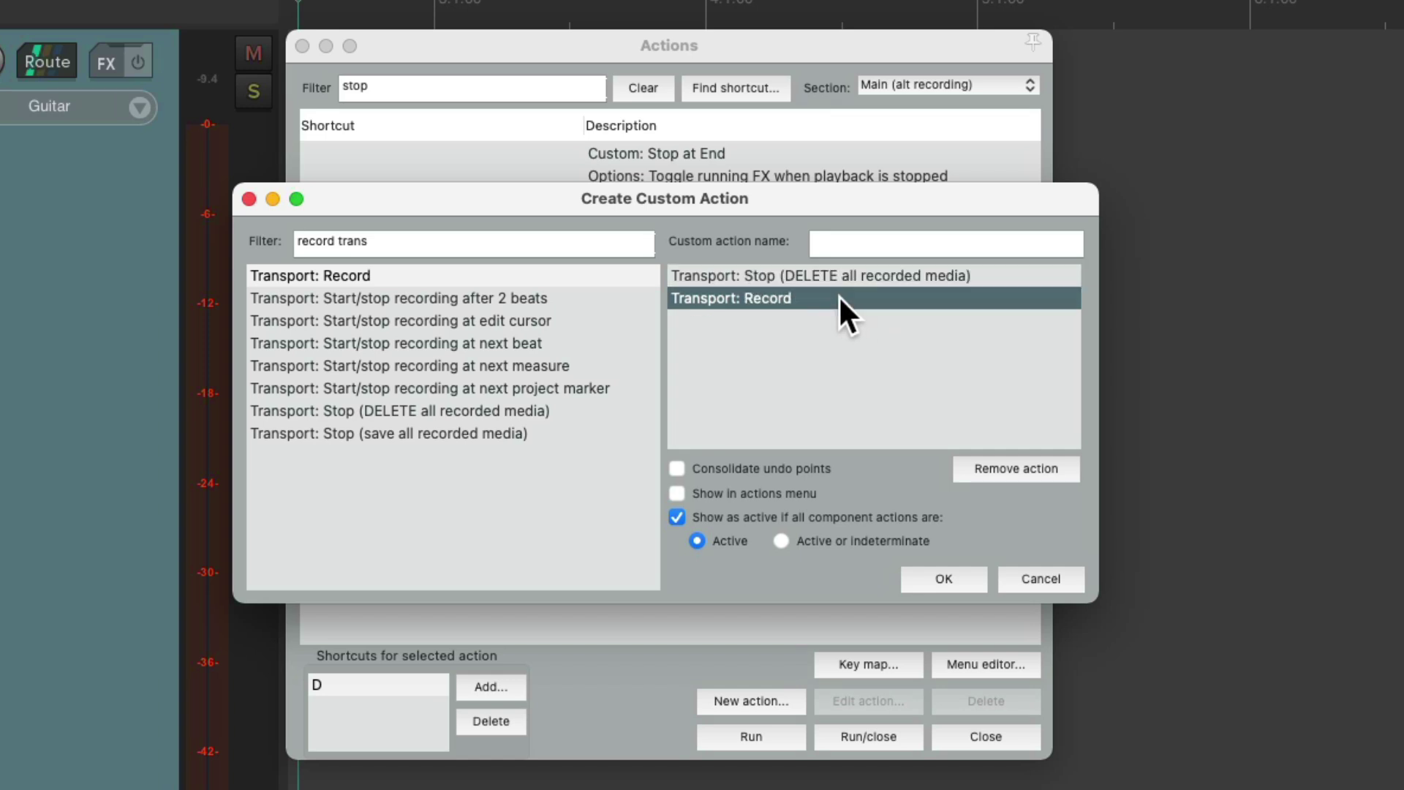
click(878, 245)
text(Sto)
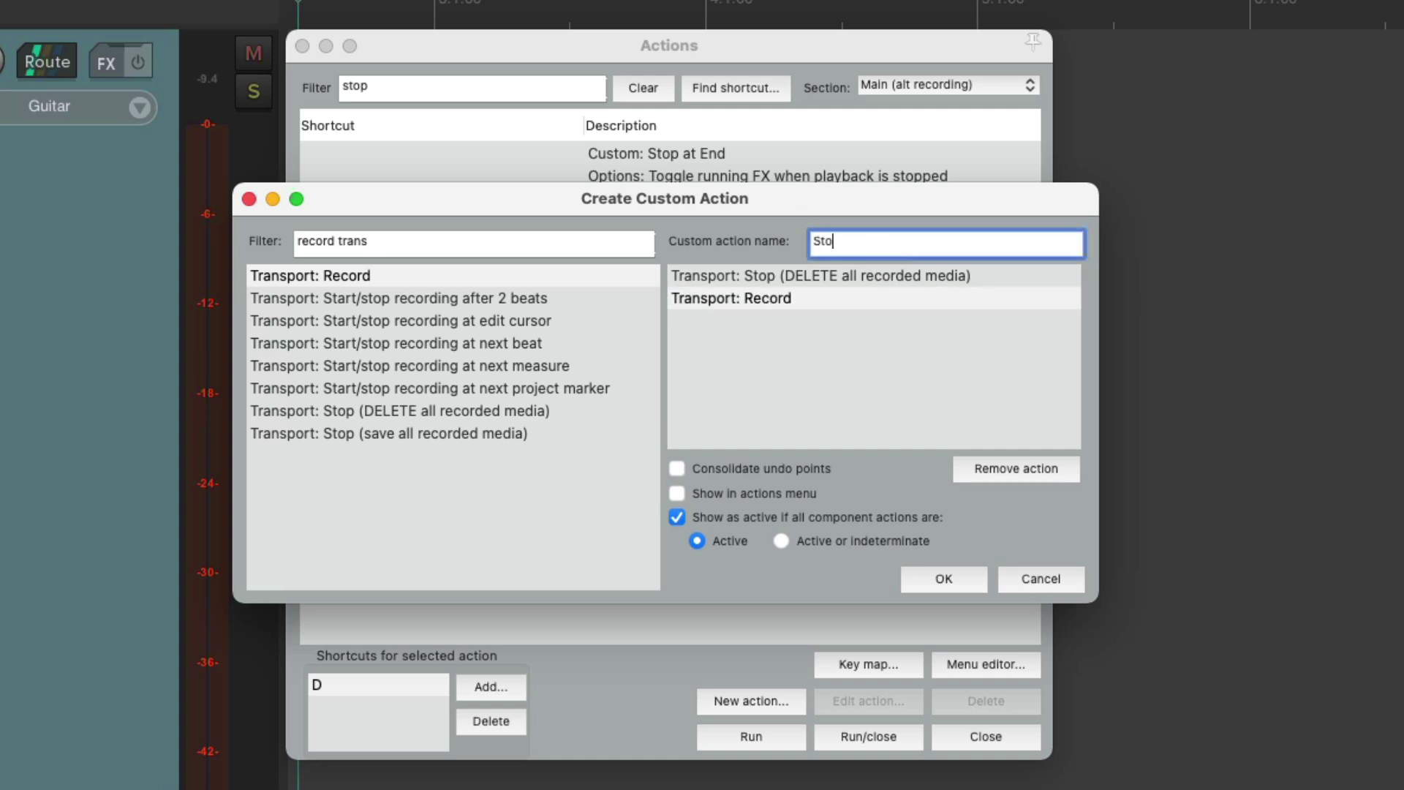
text(p - Delete - Record)
click(916, 573)
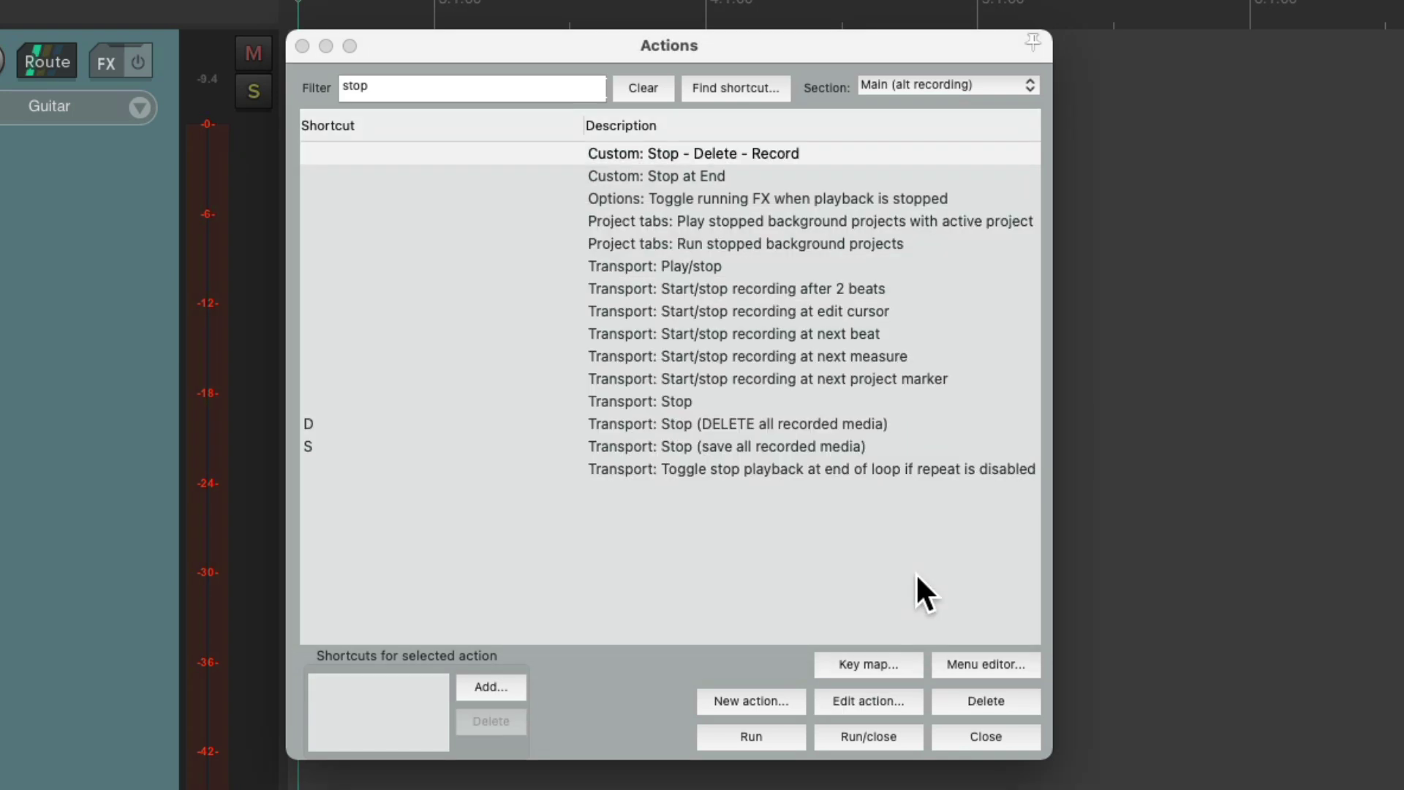
- Assign shortcut D to 'Stop - Delete - Record' and close the Actions list
click(725, 152)
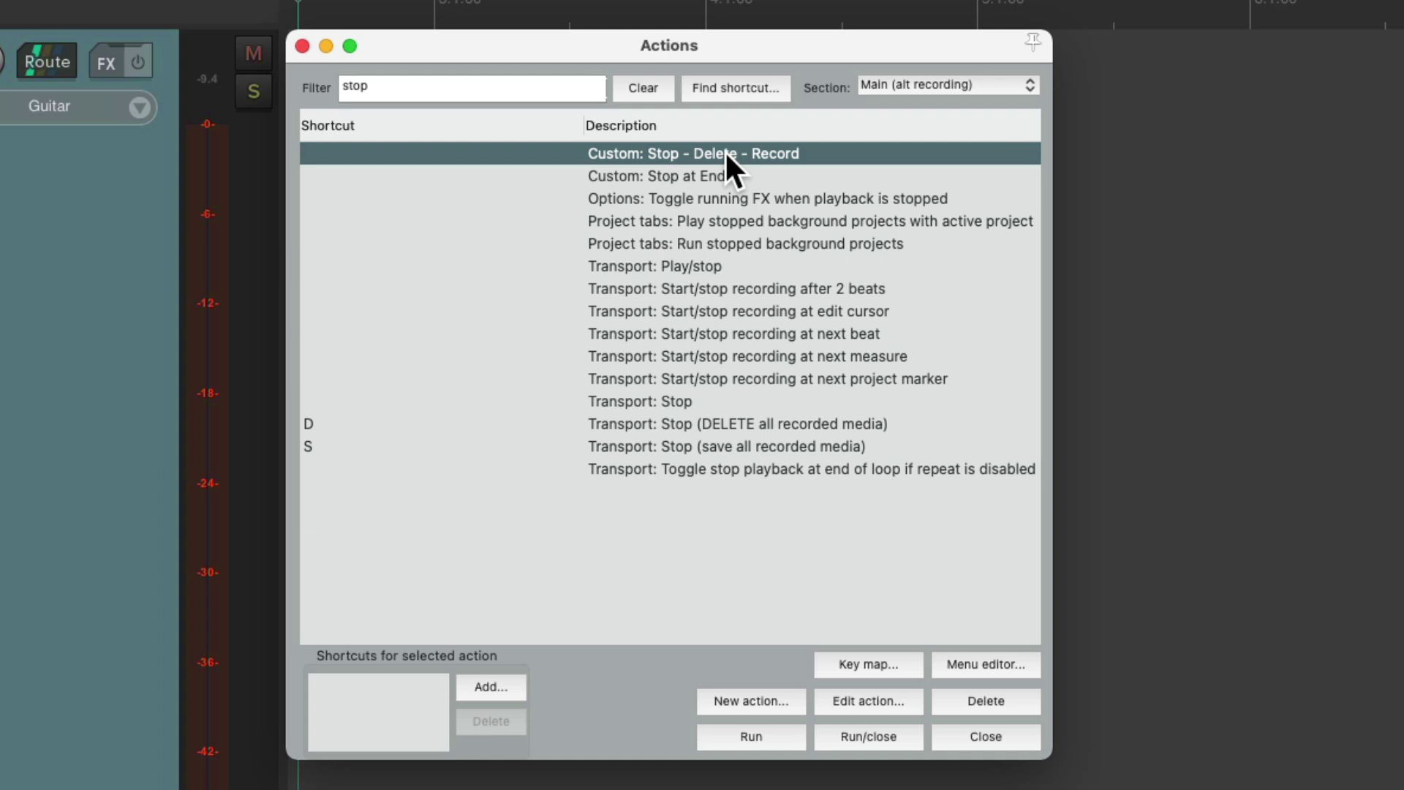
click(501, 691)
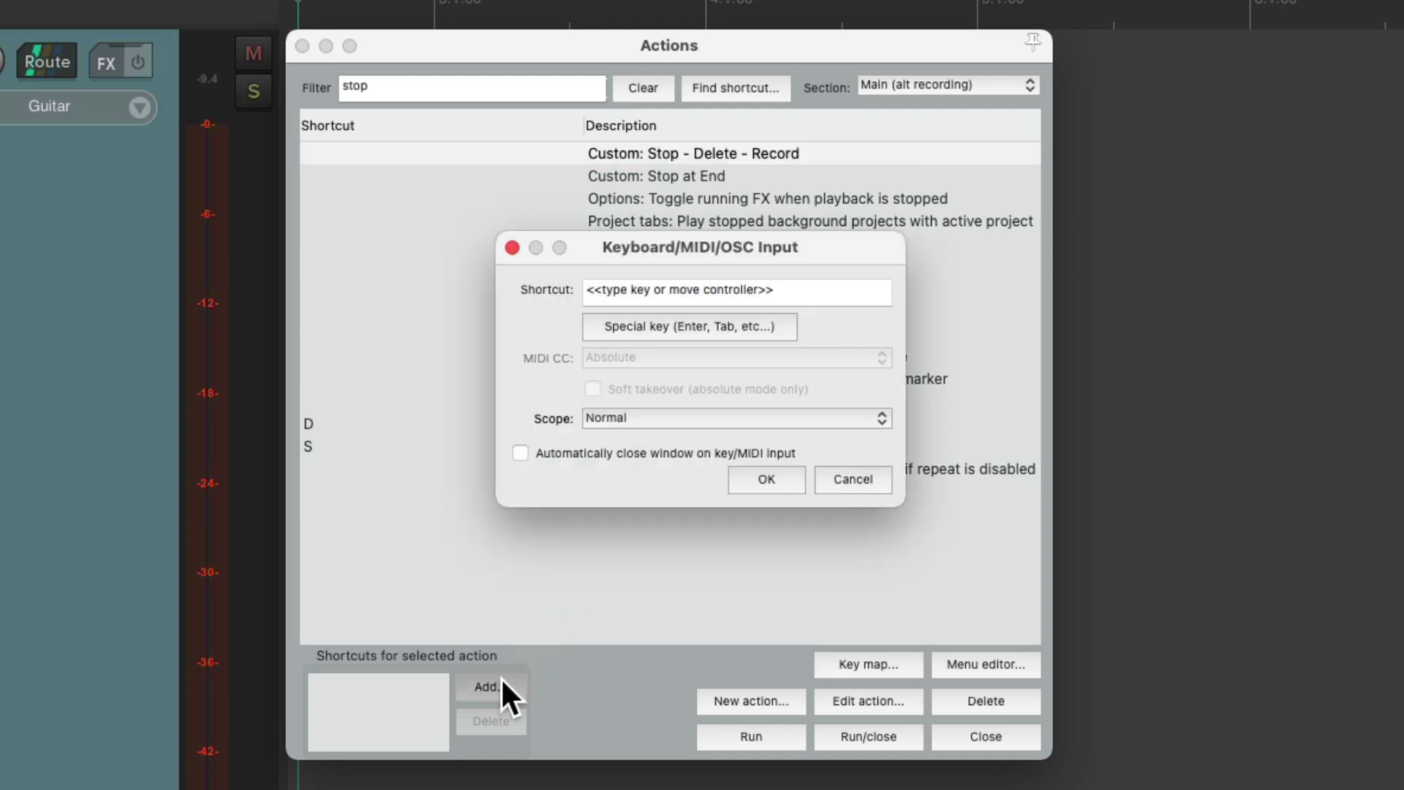
key(d)
key(Return)
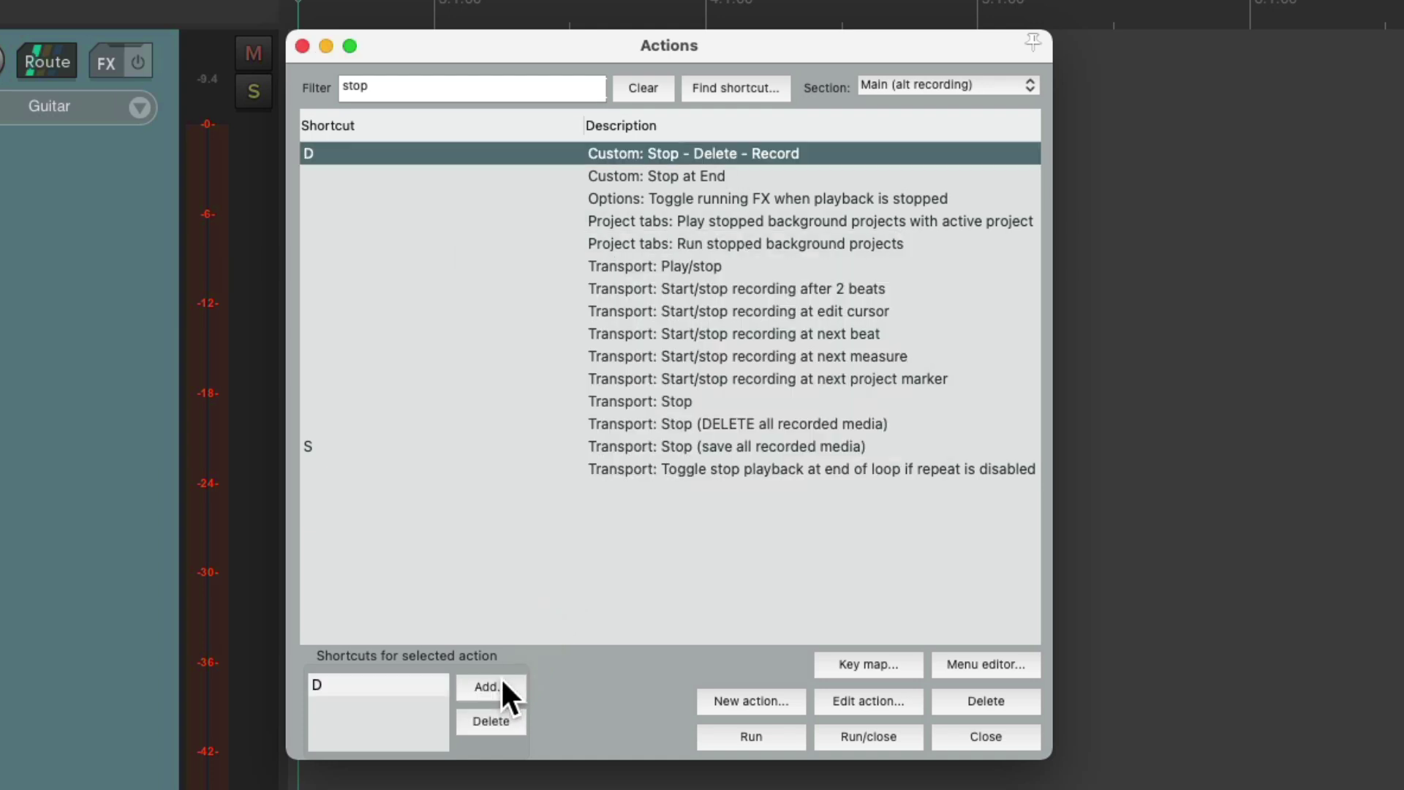
key(Escape)
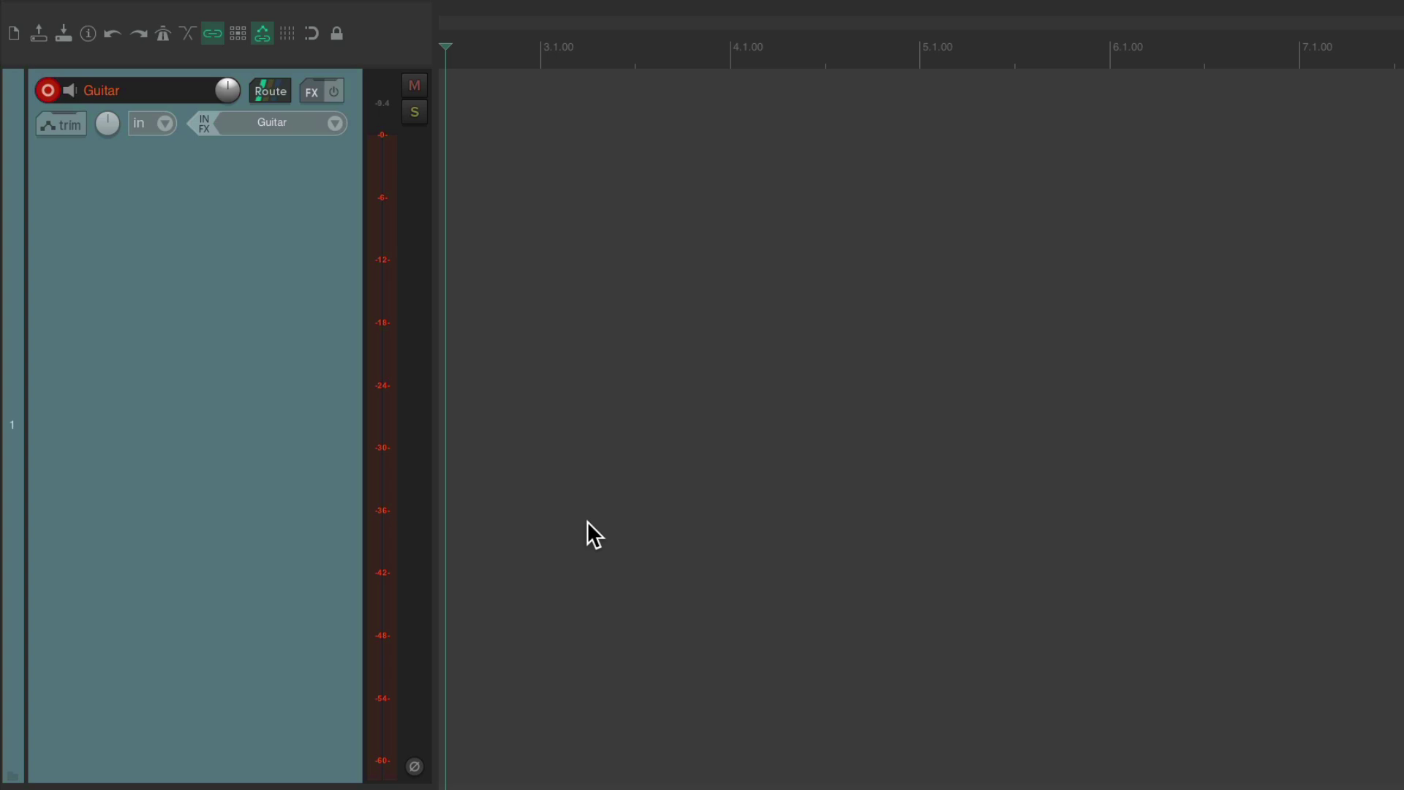
- Record, discard two false starts, keep the third take as Guitar-11.wav, then reopen the Actions list
key(ctrl+r)
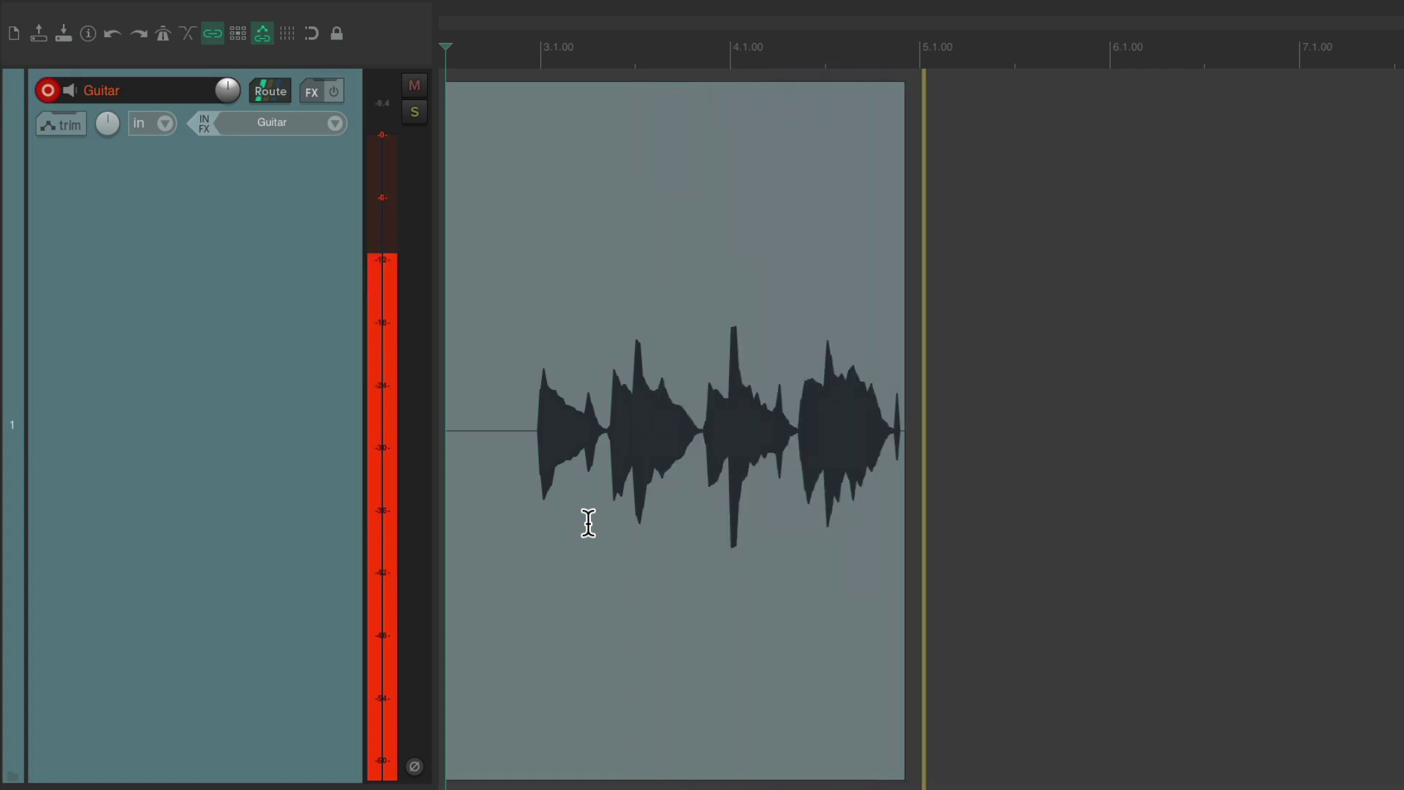
key(ctrl+Delete)
key(ctrl+r)
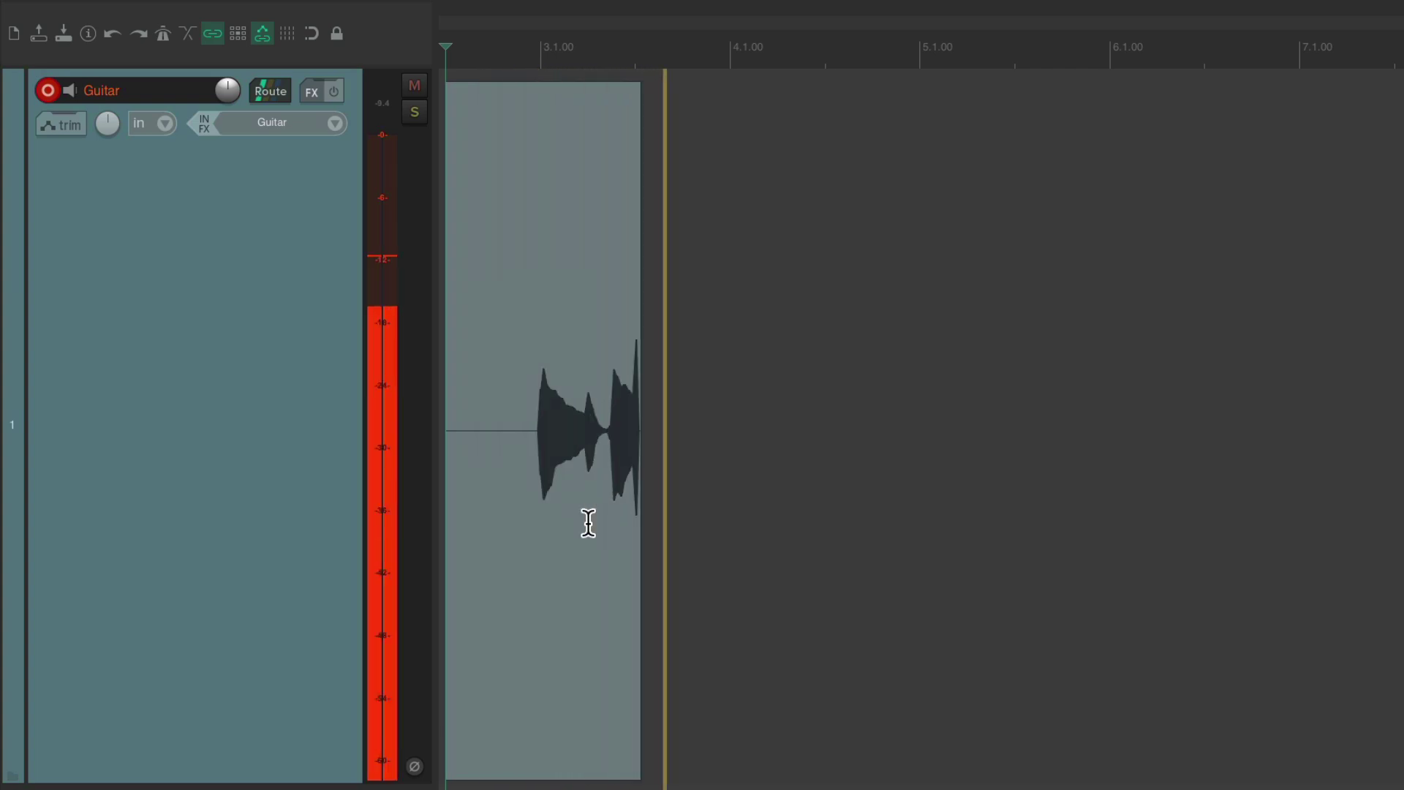
key(ctrl+Delete)
key(ctrl+r)
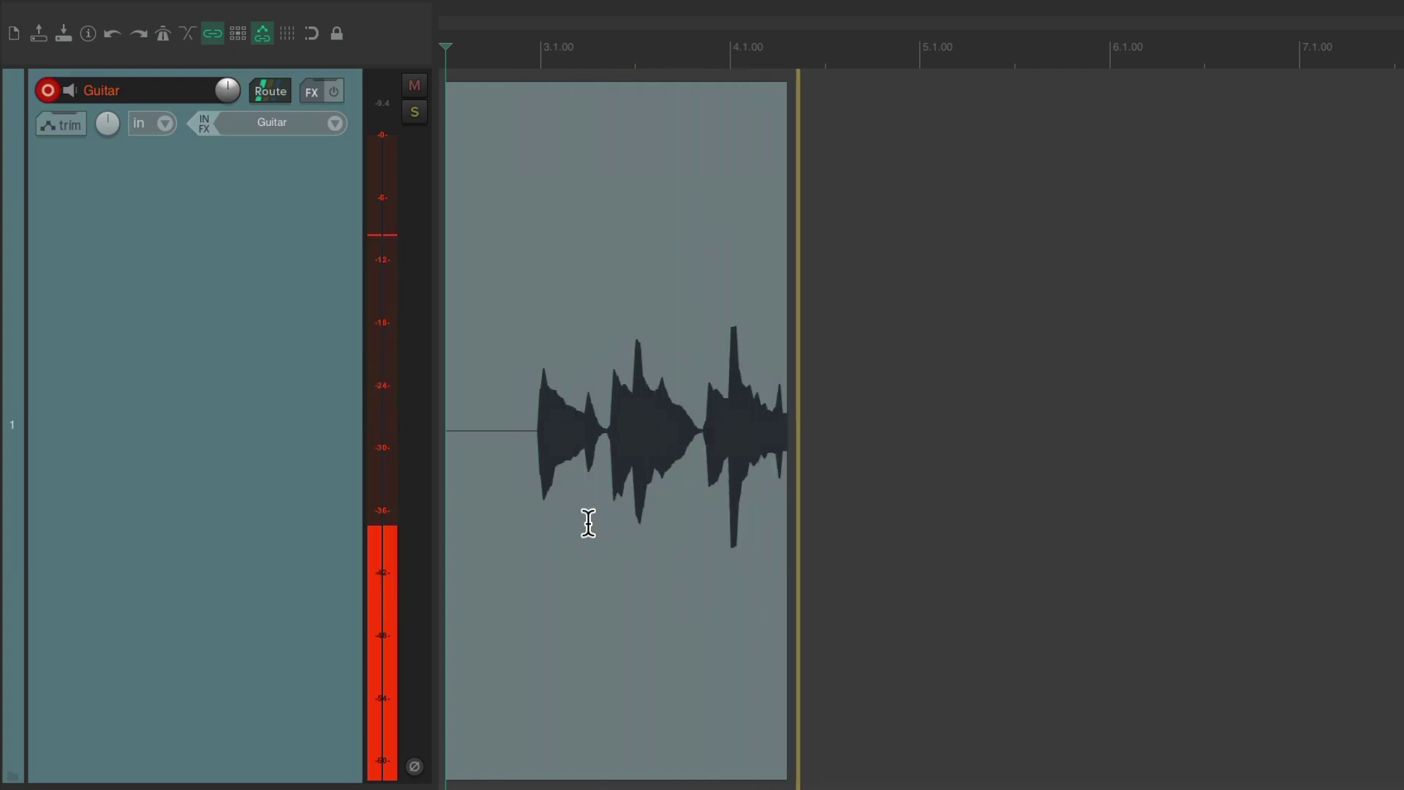
key(space)
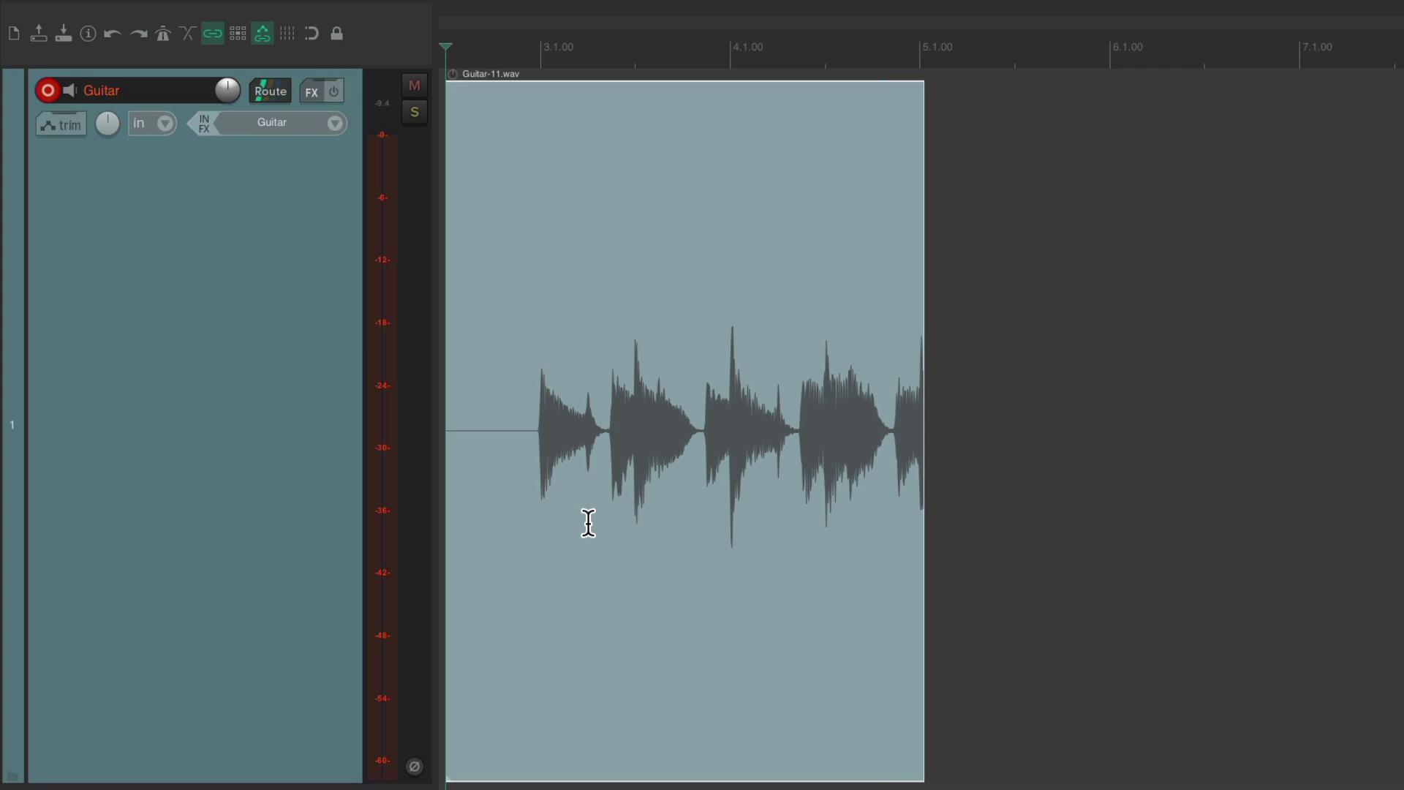
key(shift+slash)
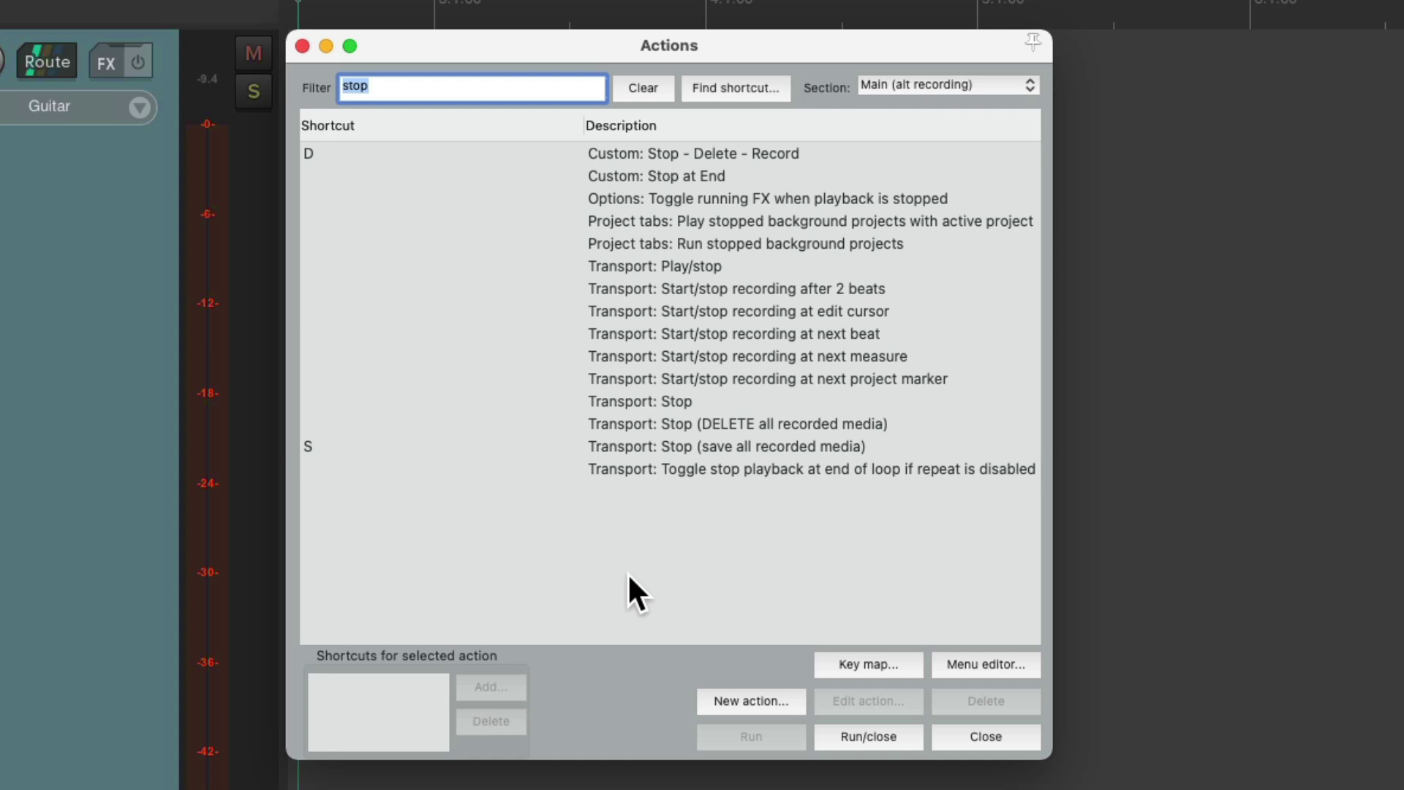
- Create custom action 'Stop - Next Take - Record': stop-and-save recorded media followed by Transport: Record
click(727, 448)
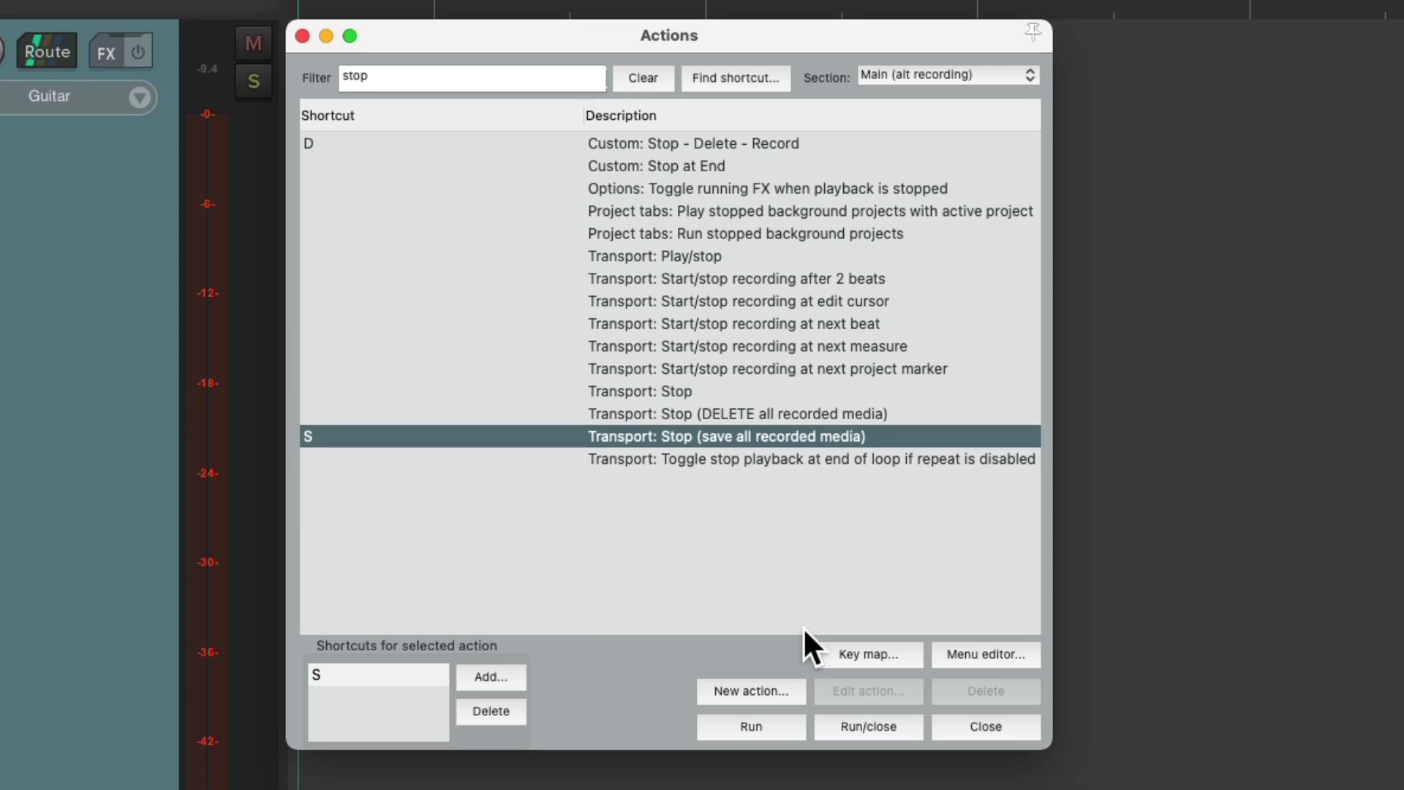
click(792, 695)
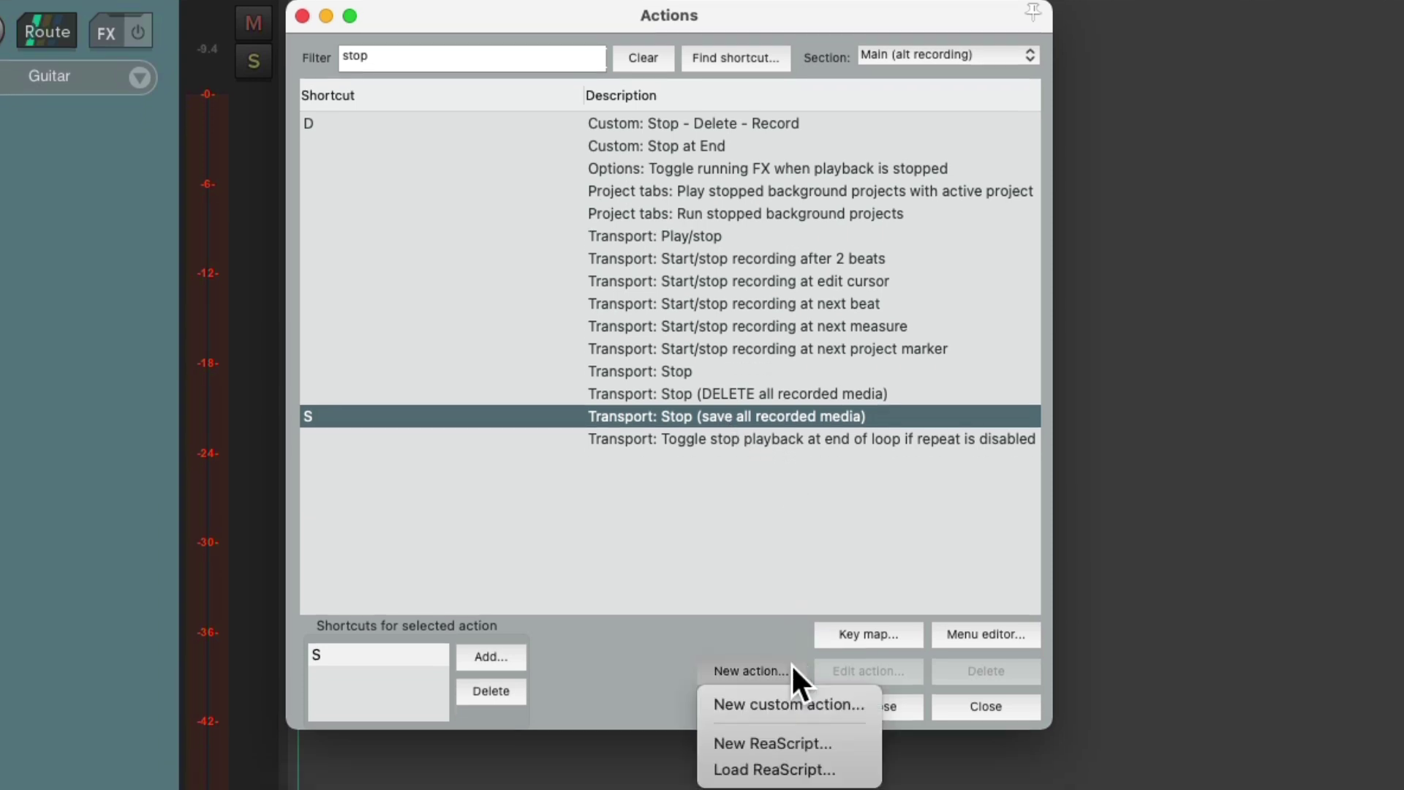
click(860, 703)
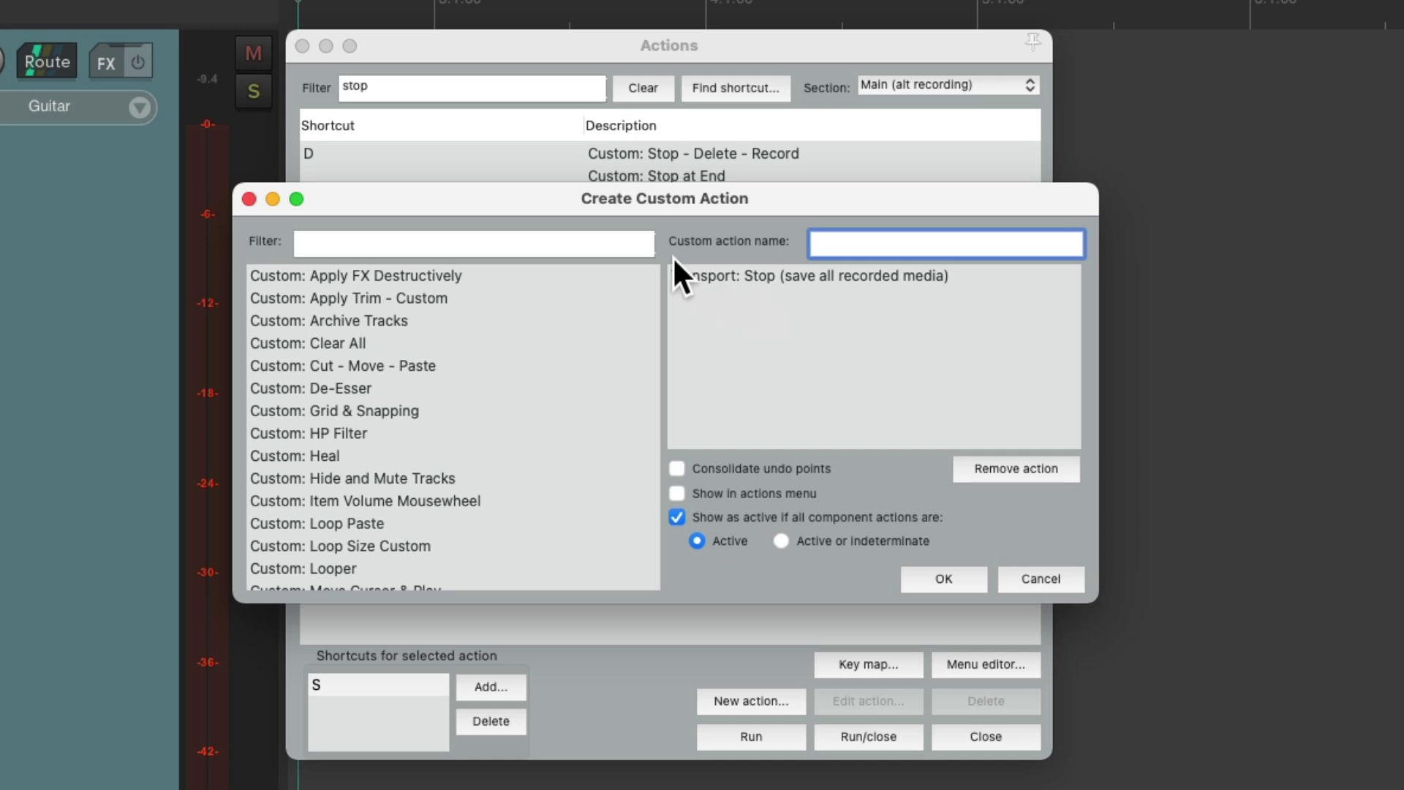
click(602, 248)
text(record)
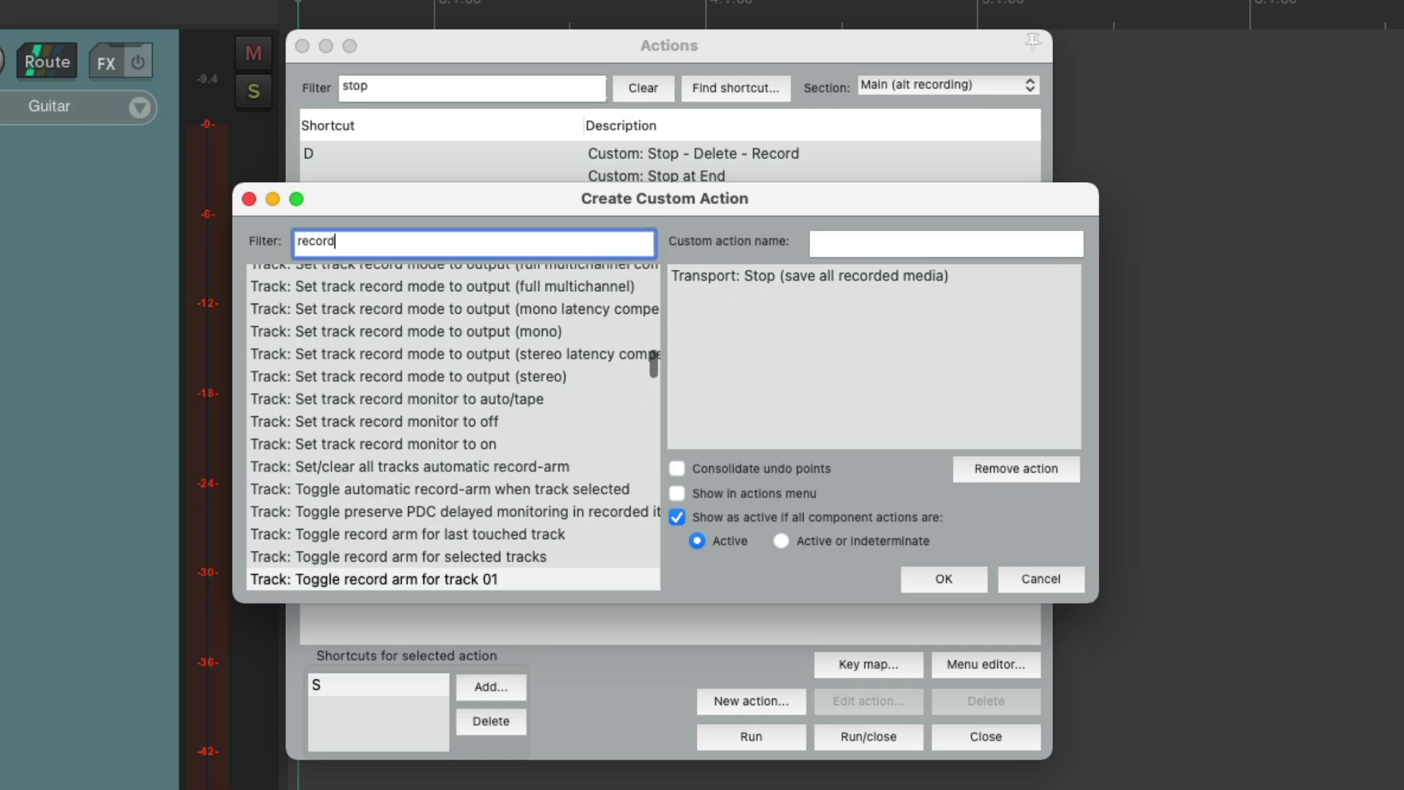
text( trans)
click(363, 276)
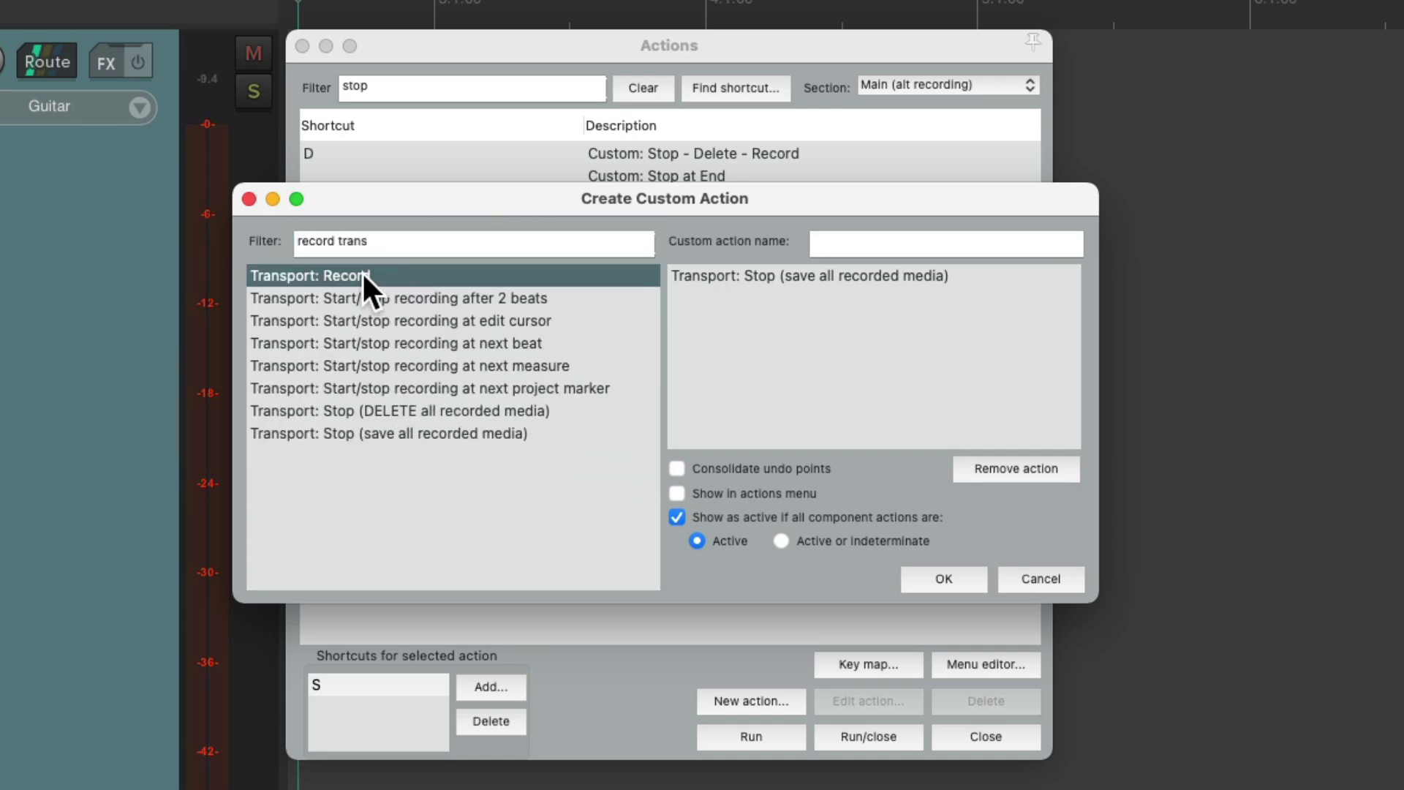
drag(362, 272, 832, 350)
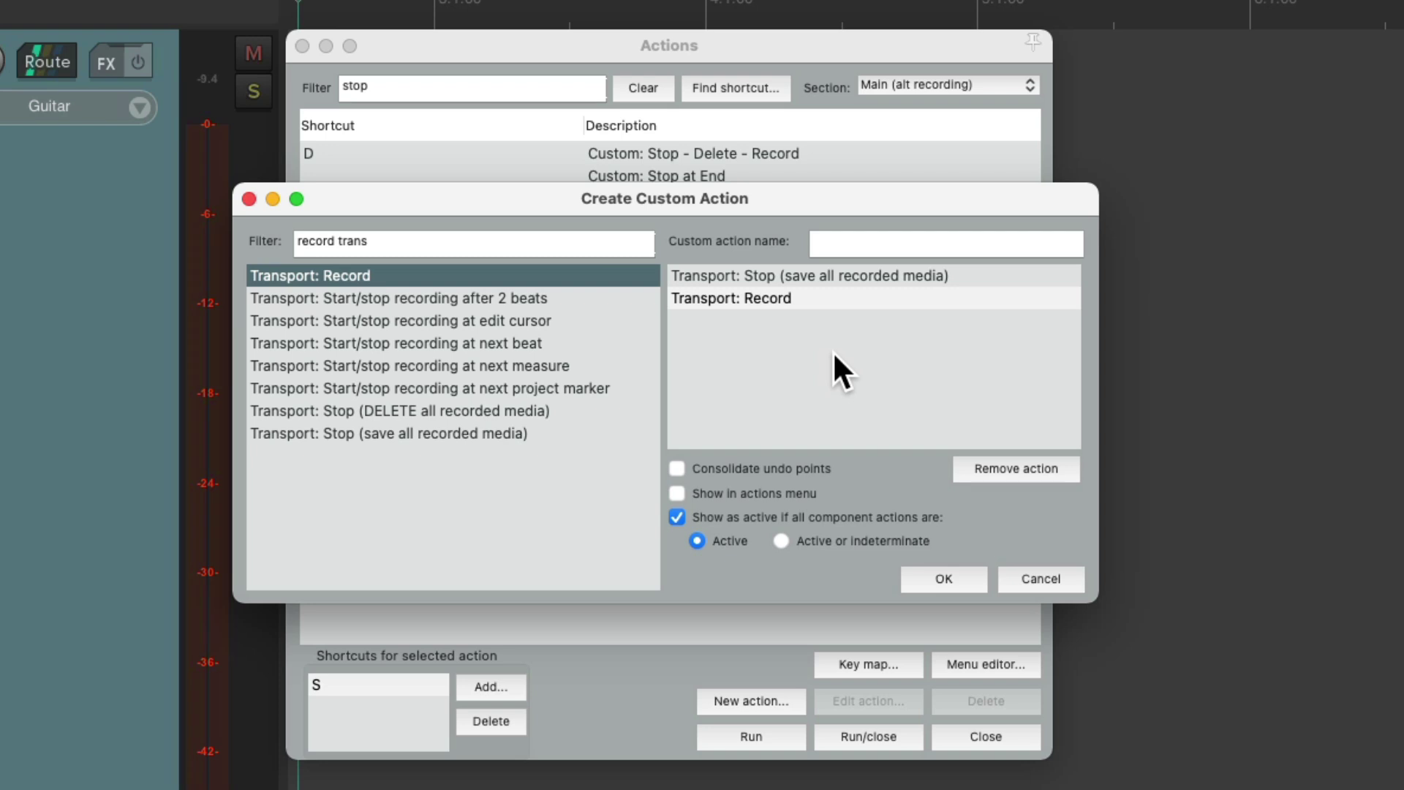
click(870, 277)
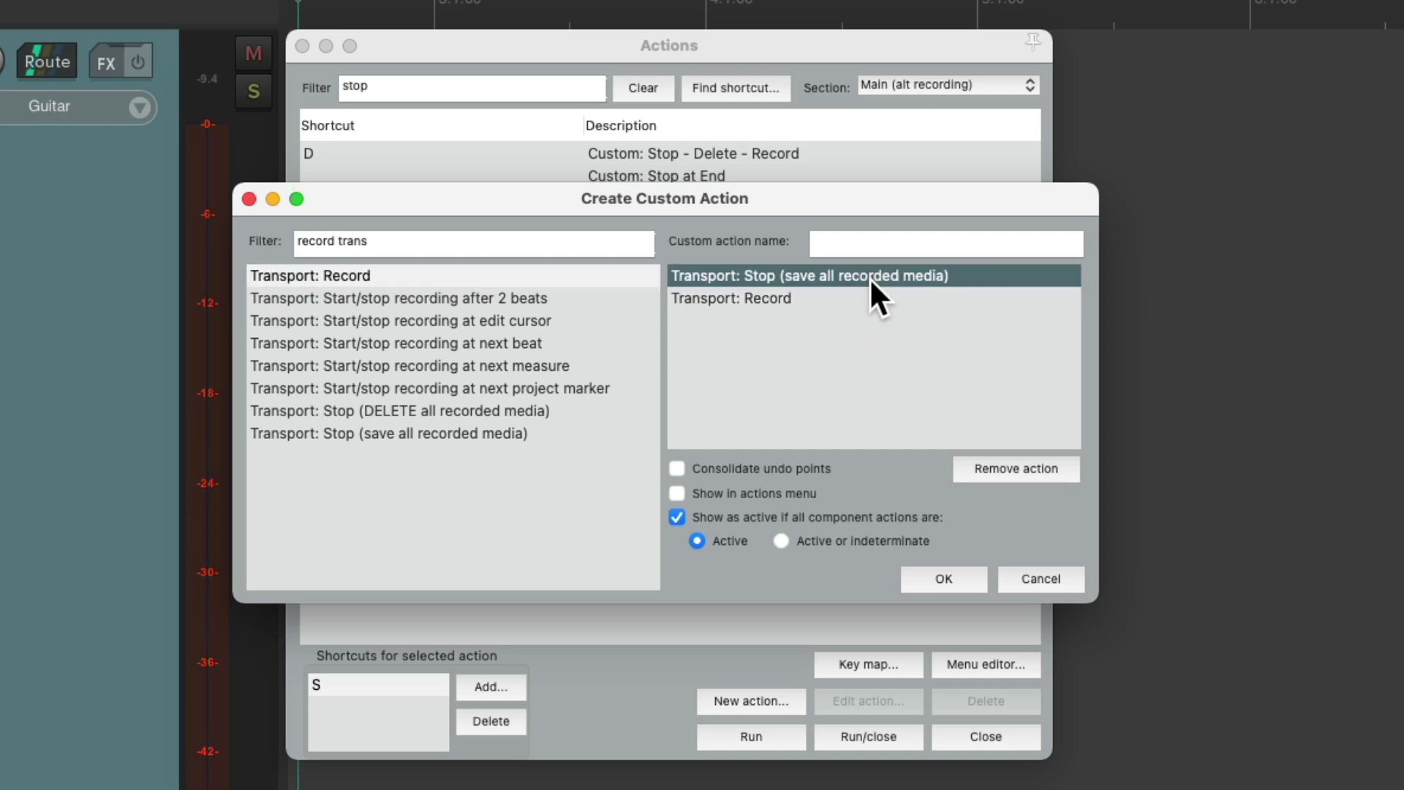
click(843, 299)
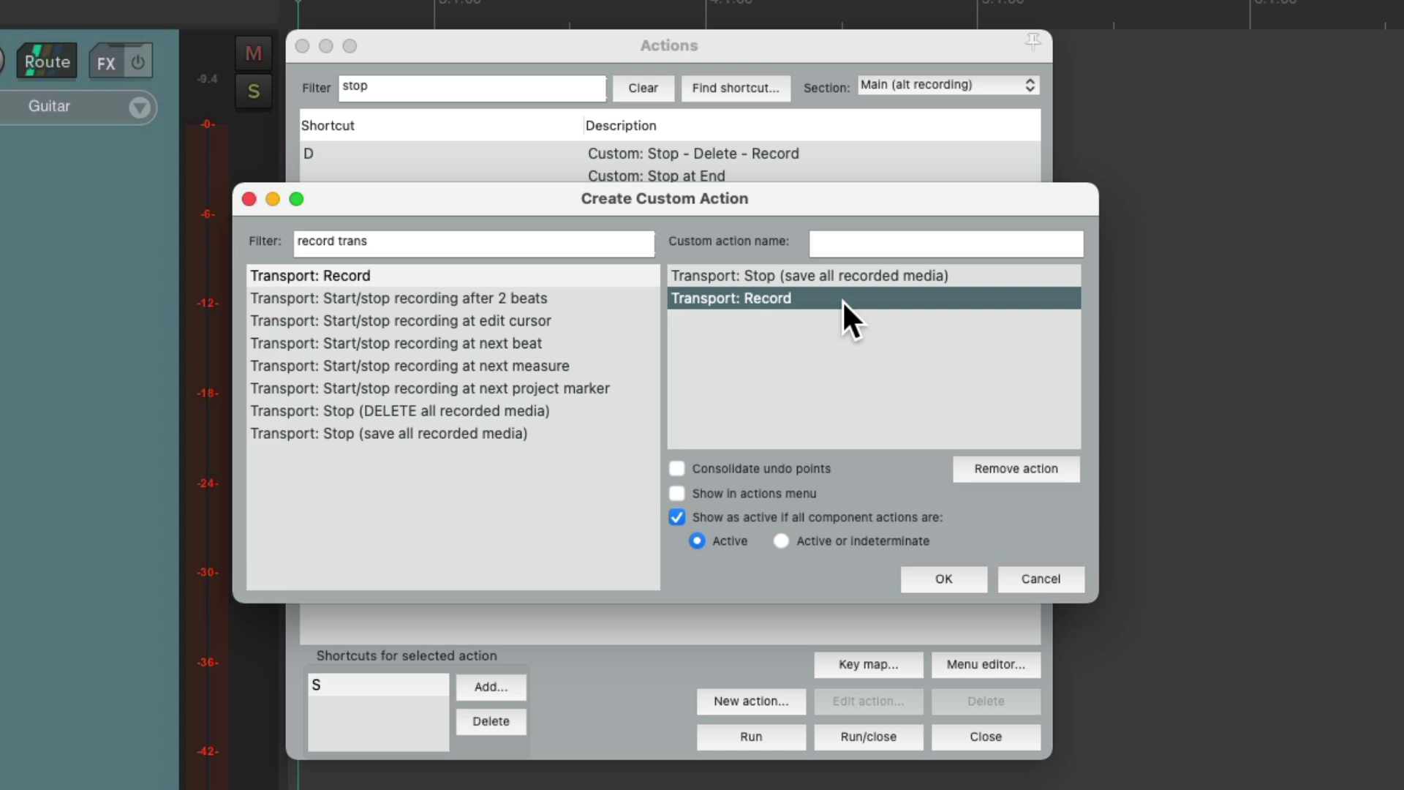
click(896, 236)
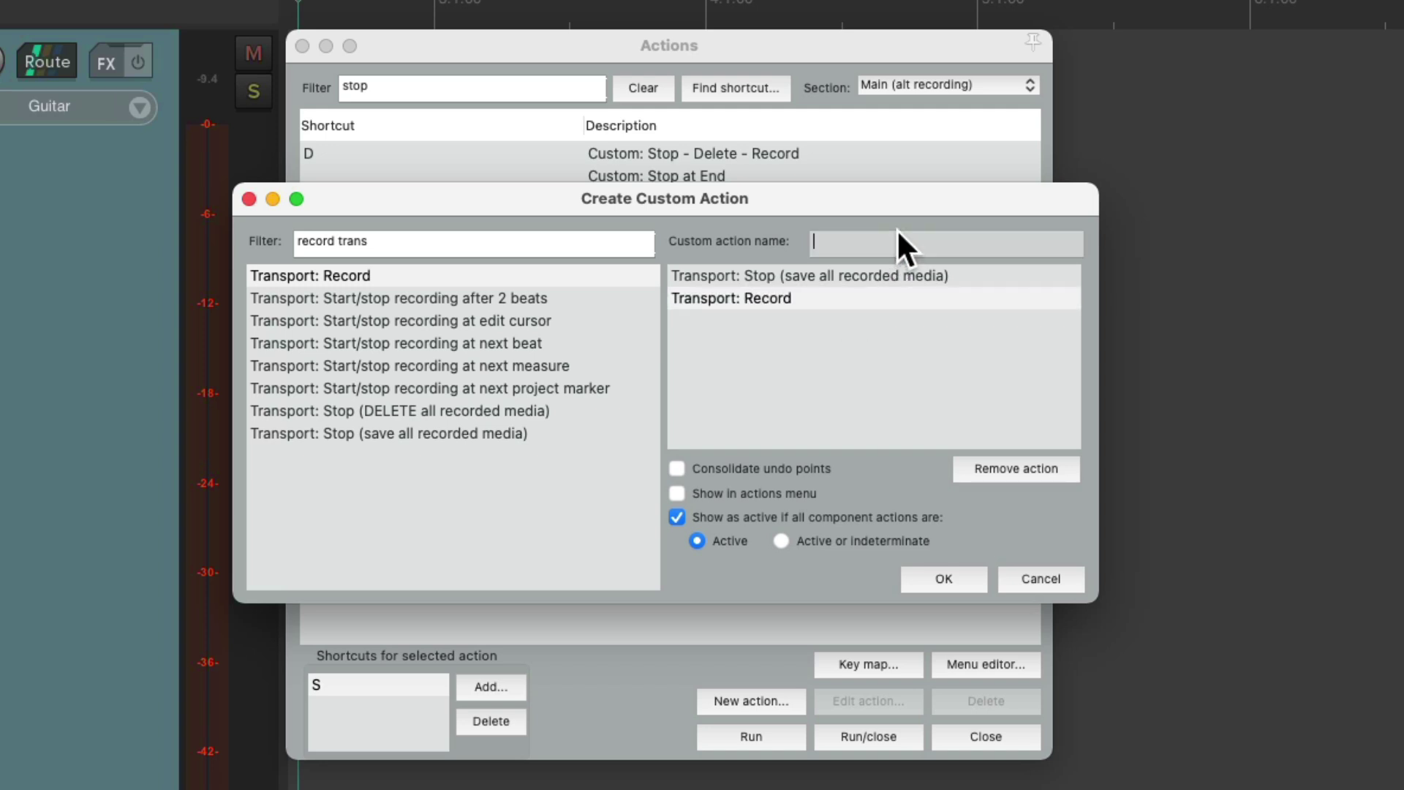
text(Stop - Next)
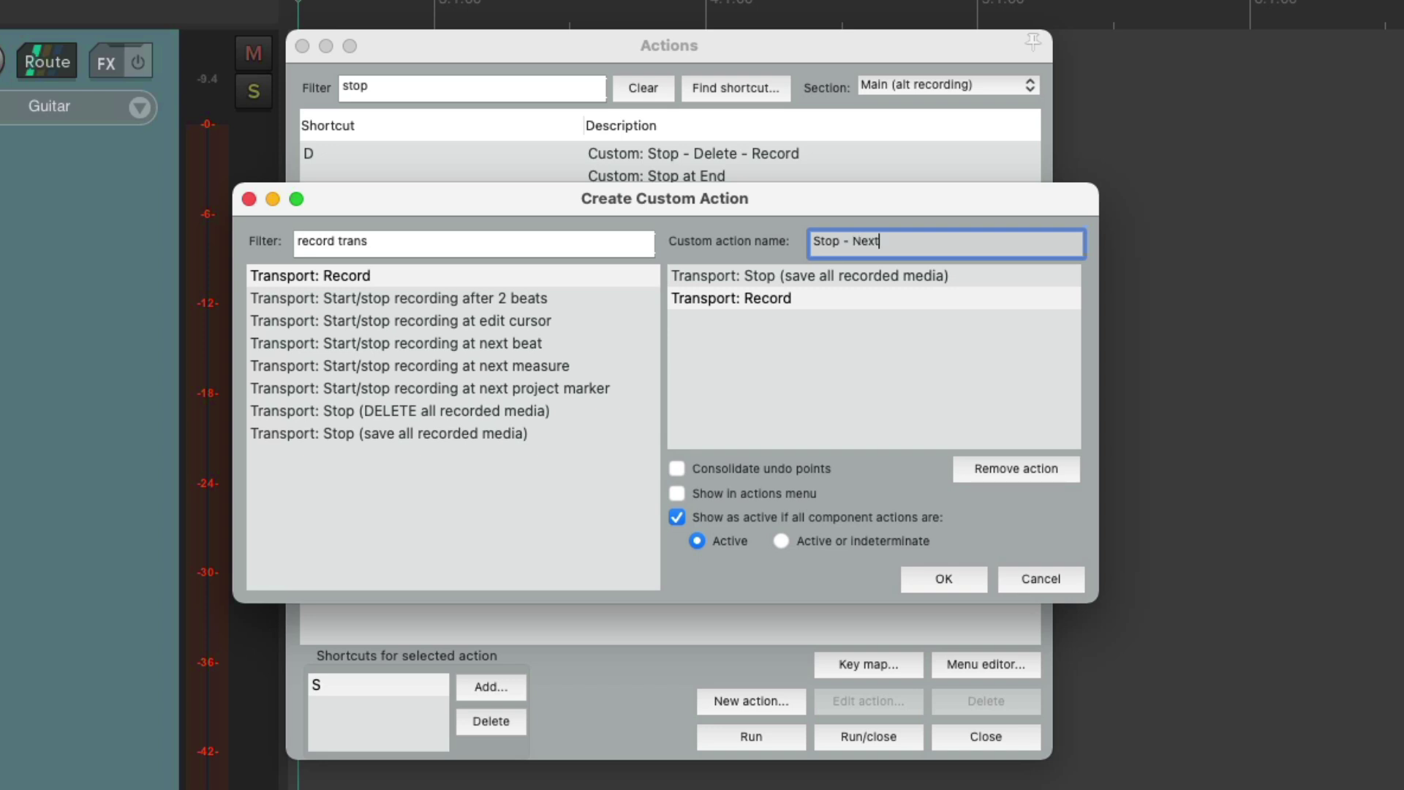
text( Take - Record)
click(944, 579)
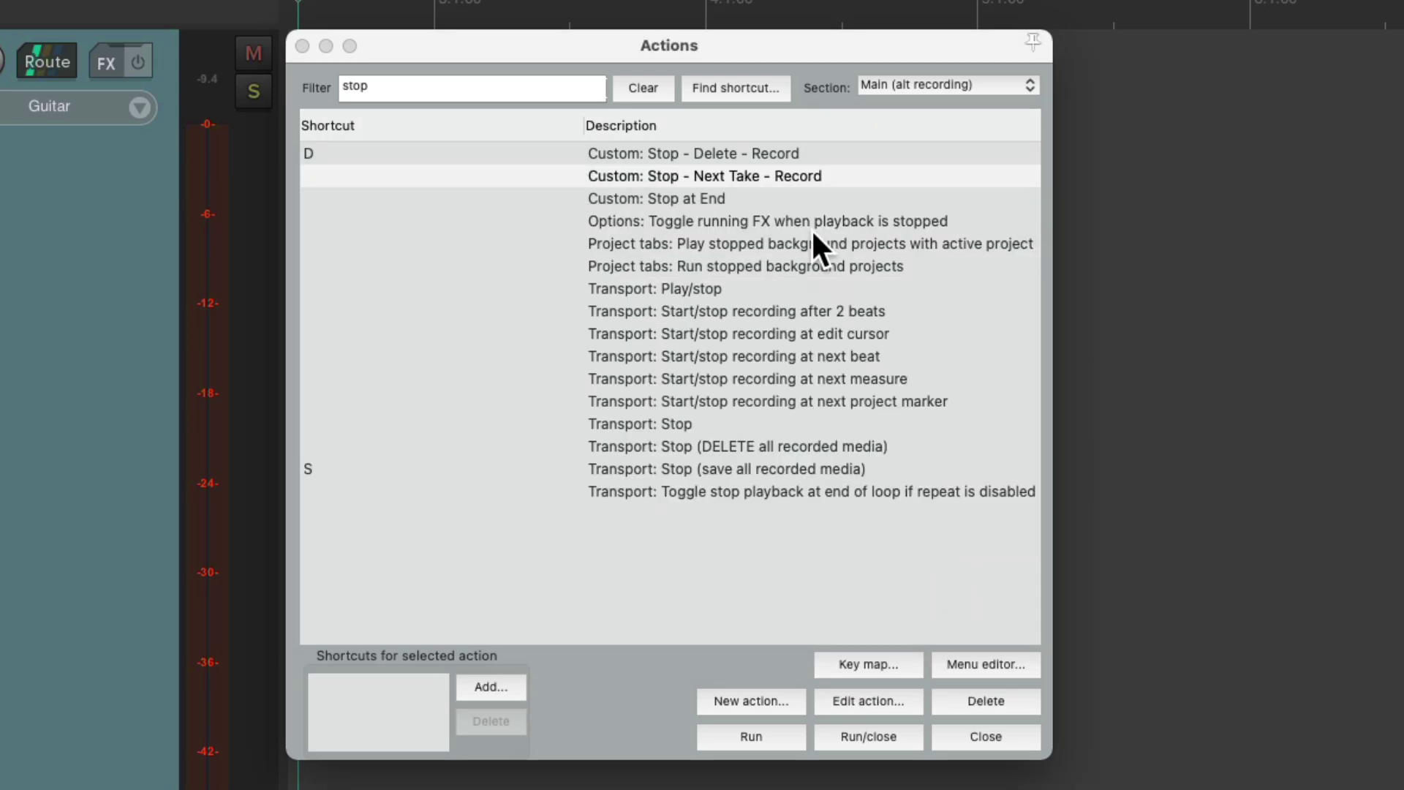
- Assign shortcut T to the 'Stop - Next Take - Record' action
click(783, 174)
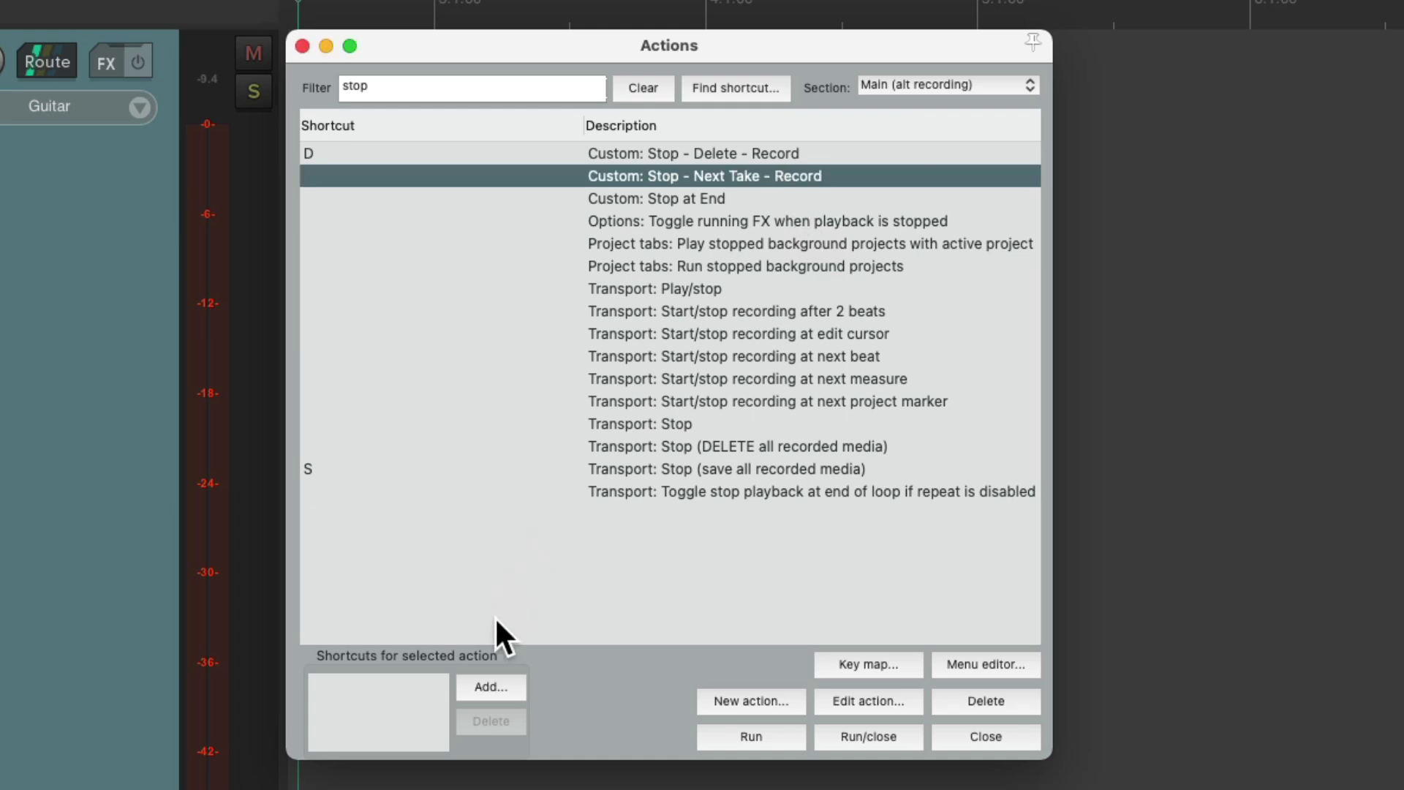
click(482, 688)
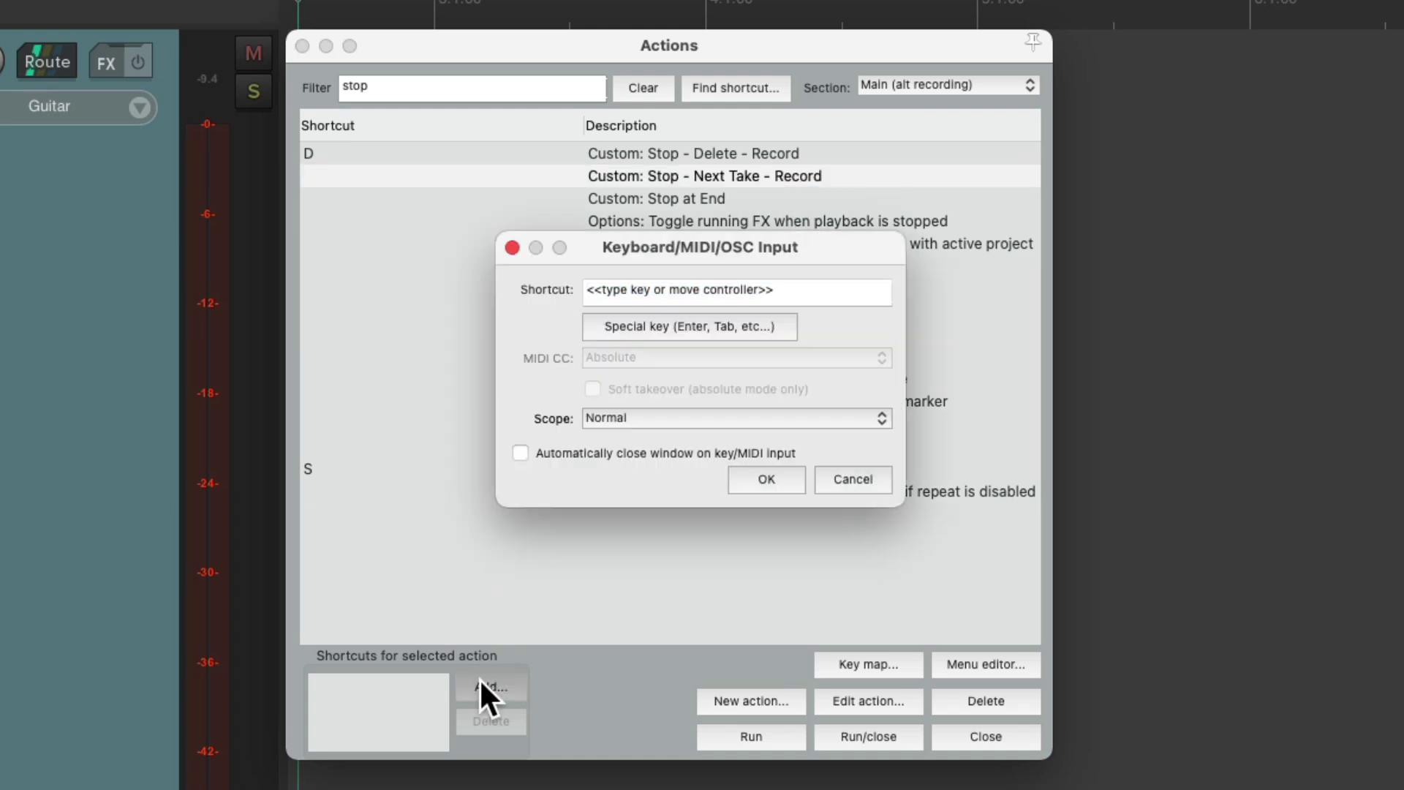
key(t)
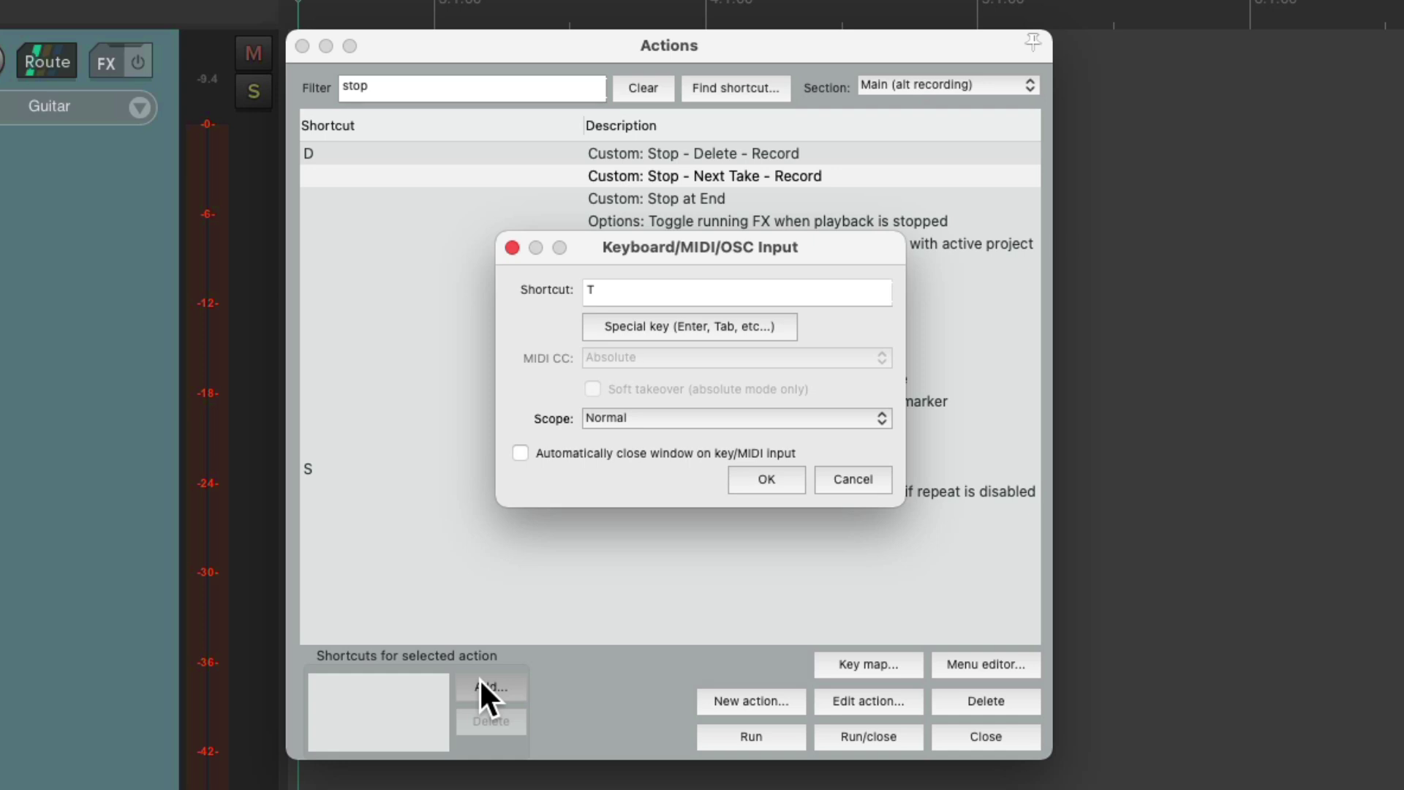
key(Return)
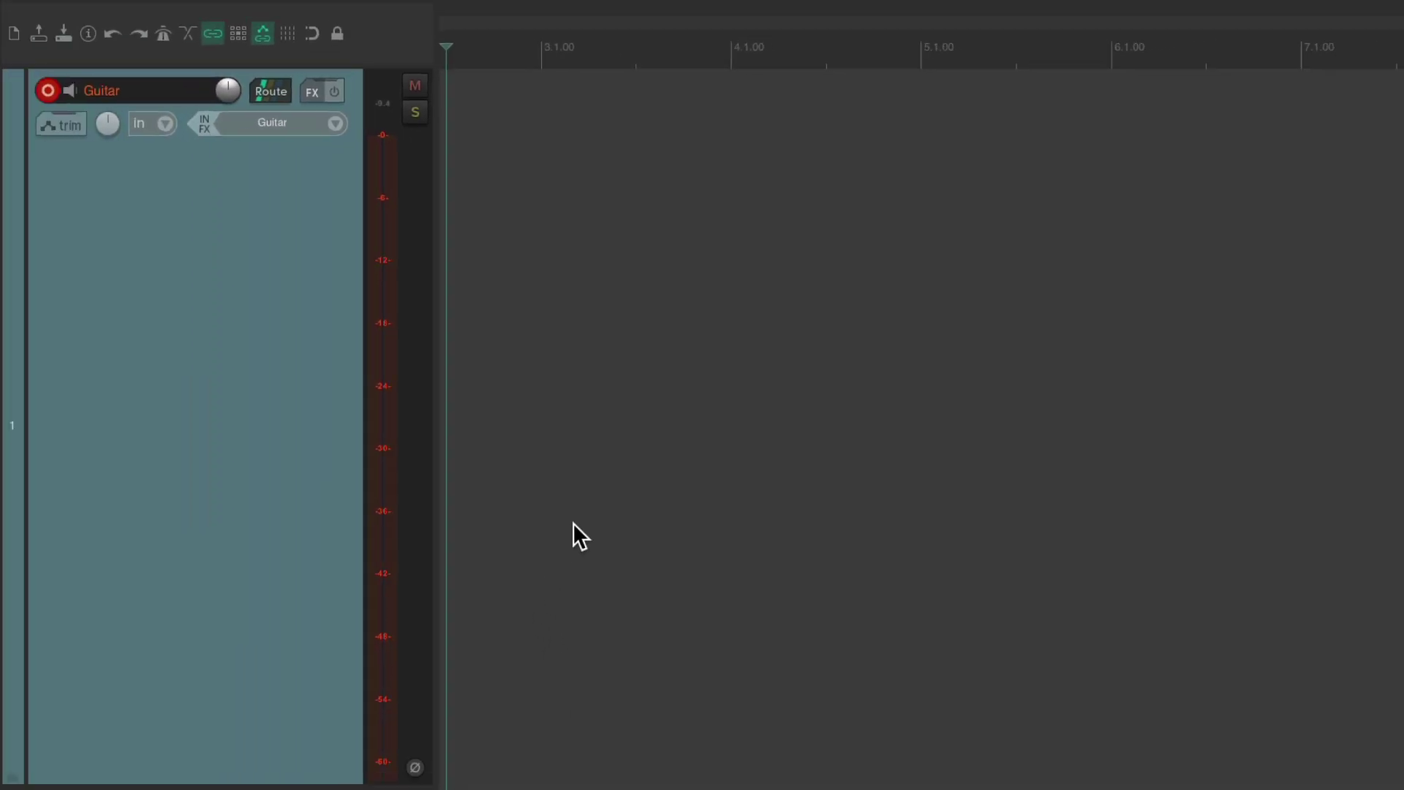
- Record three stacked guitar takes, Guitar-12.wav through Guitar-14.wav, into one item
key(super+r)
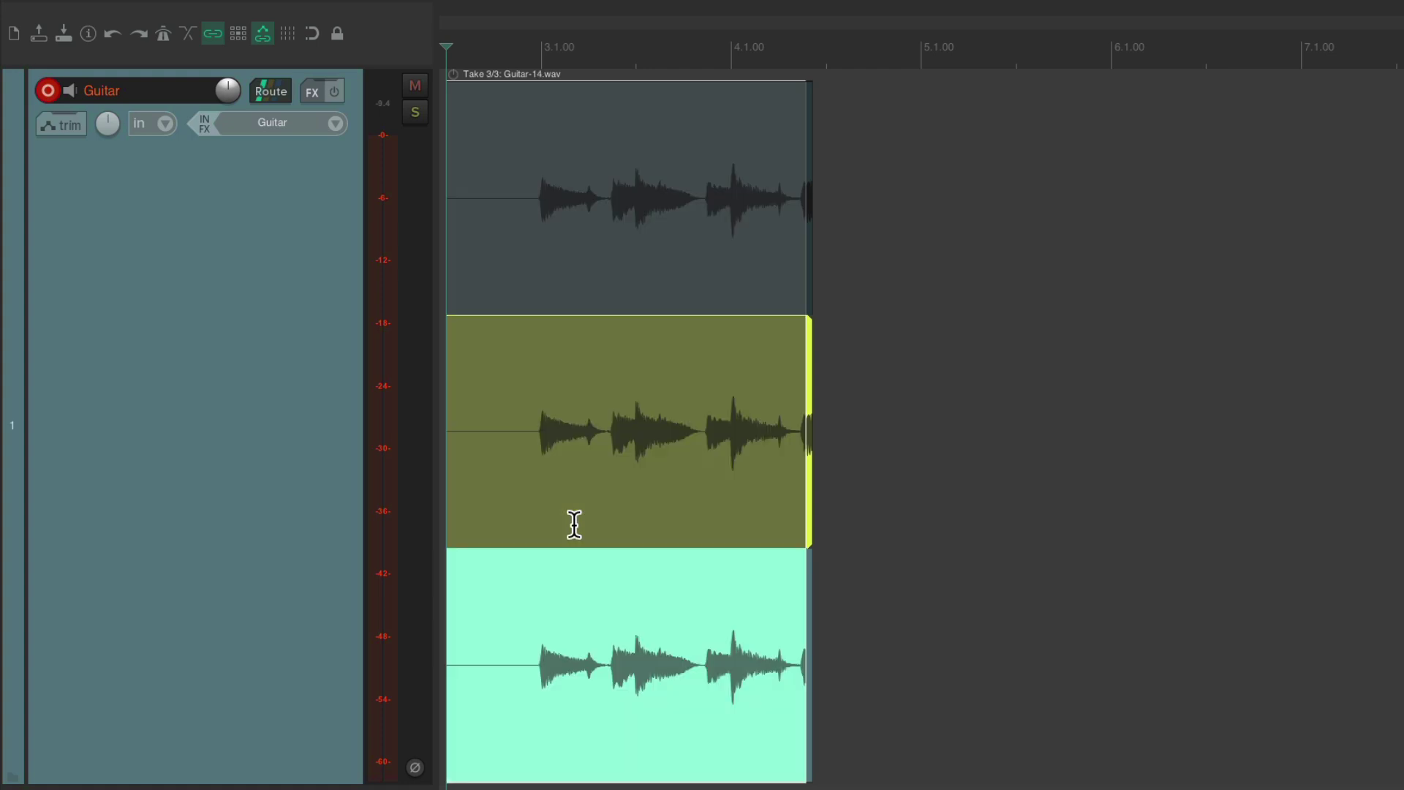
- Reopen the Actions list filtered to 'stop' to review the D, T and S shortcuts
key(question)
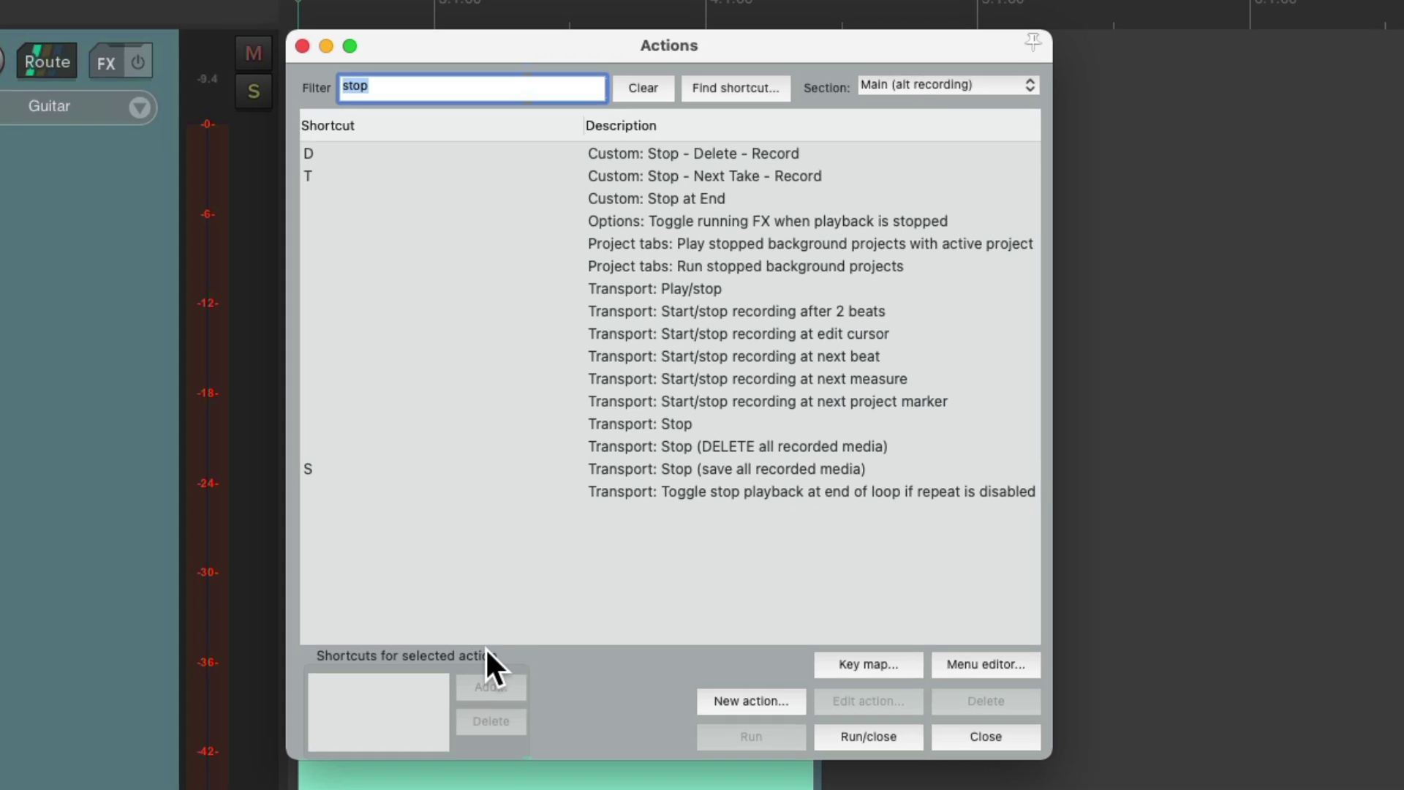